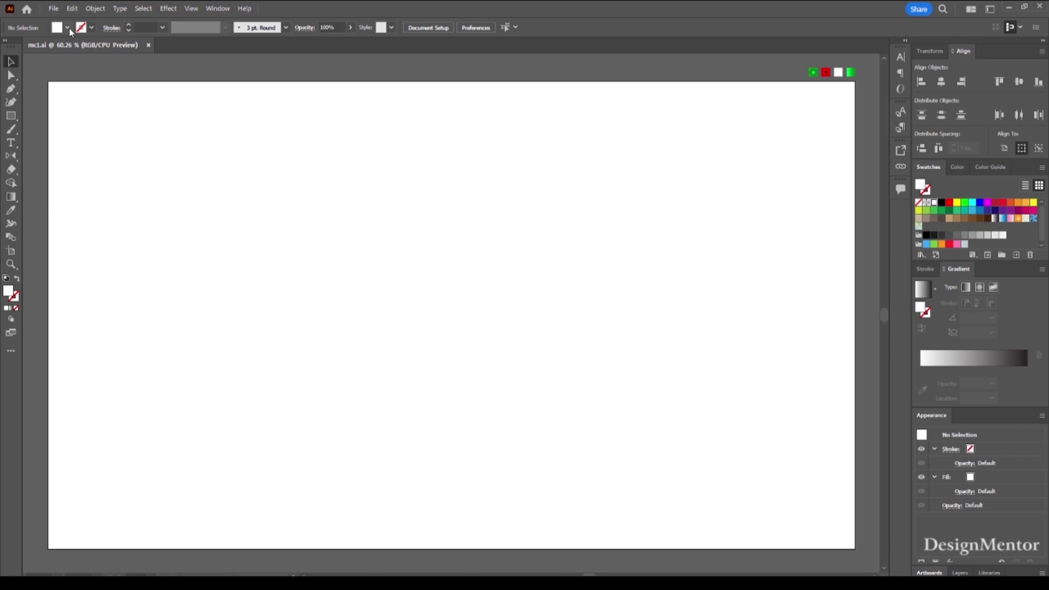
Open the Fill swatch list to choose black for the first shape
left_click(67, 27)
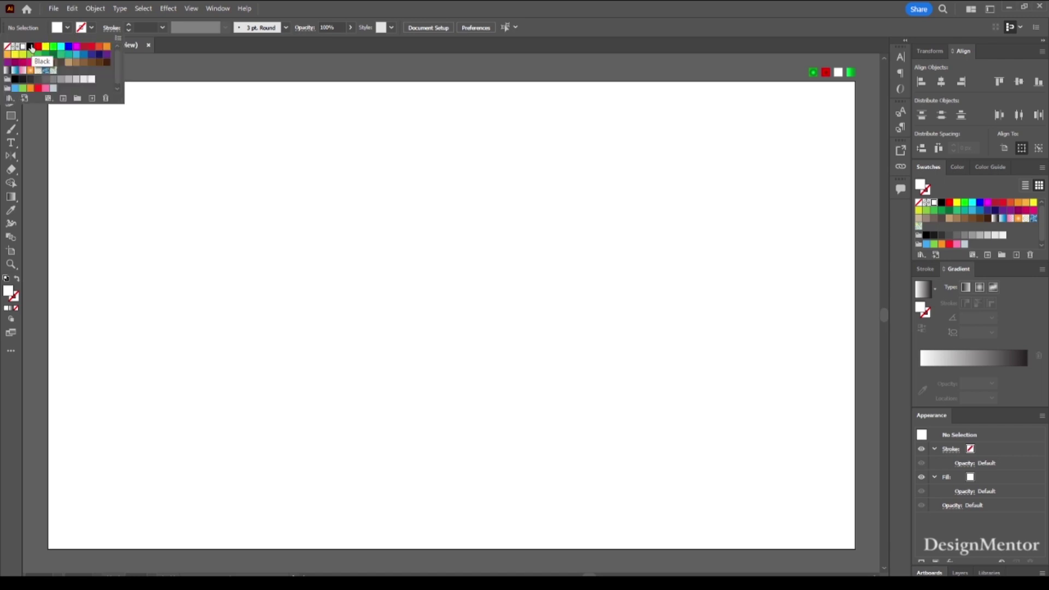
Draw a black 1920×1080 px rectangle centred on the artboard
left_click(11, 116)
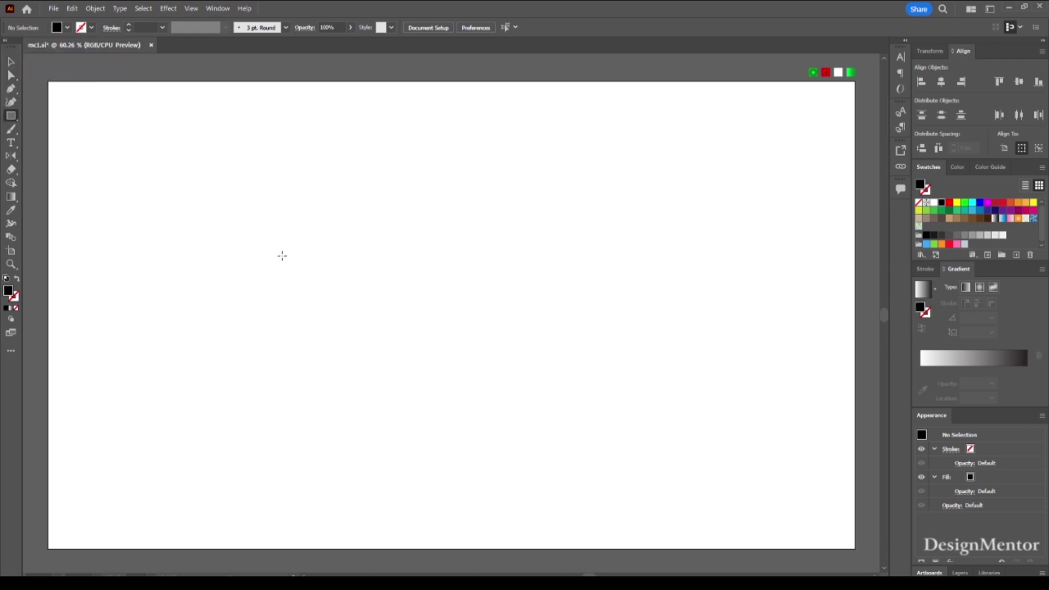
left_click(283, 259)
left_click(472, 305)
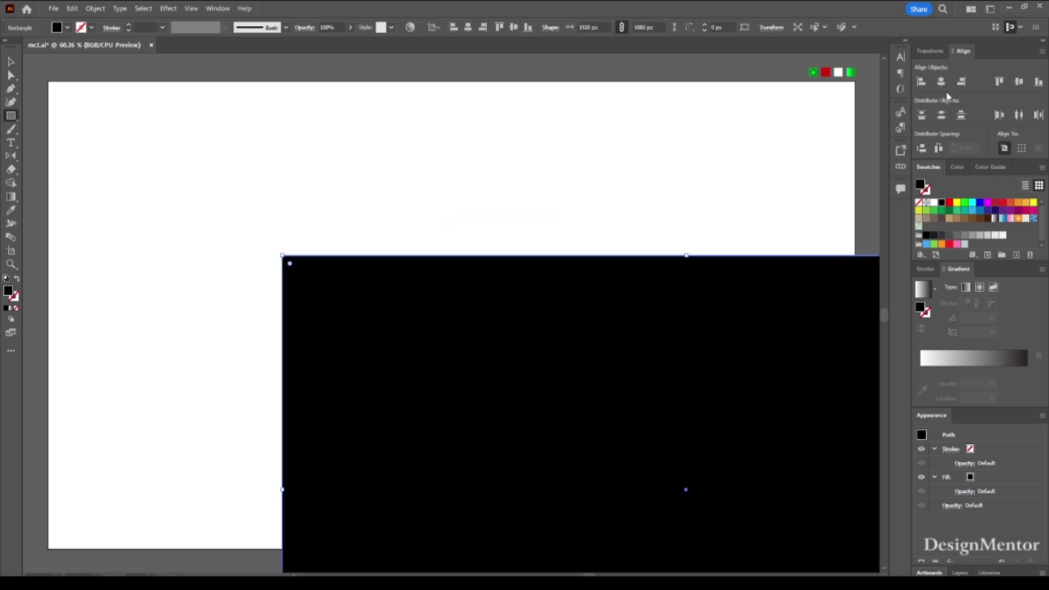
left_click(941, 82)
left_click(1019, 81)
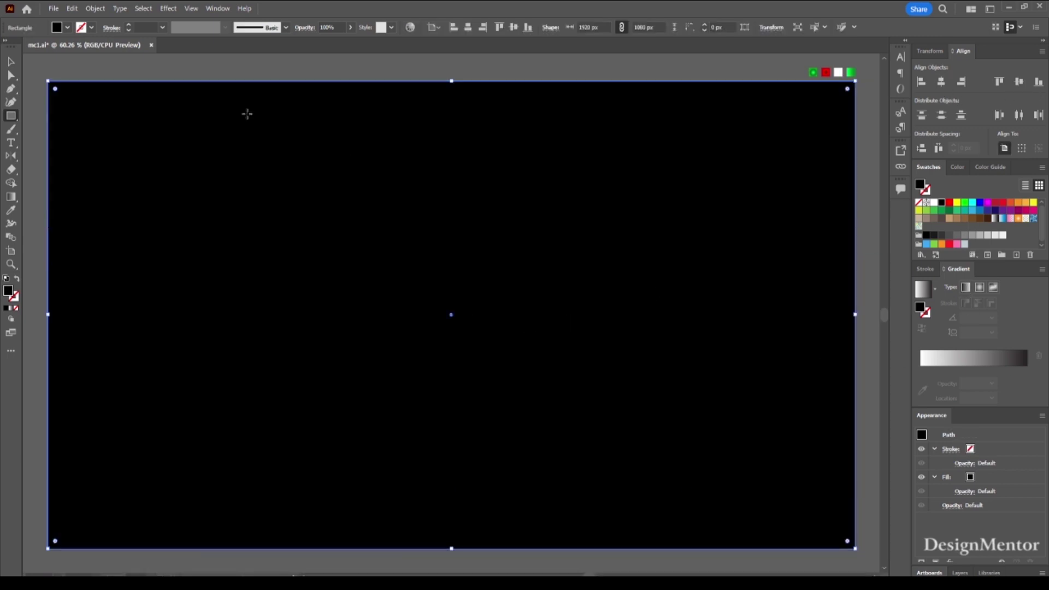
Lock the black background rectangle in place and pick the Ellipse tool
key("v")
left_click(270, 75)
left_click(175, 99)
left_click(96, 8)
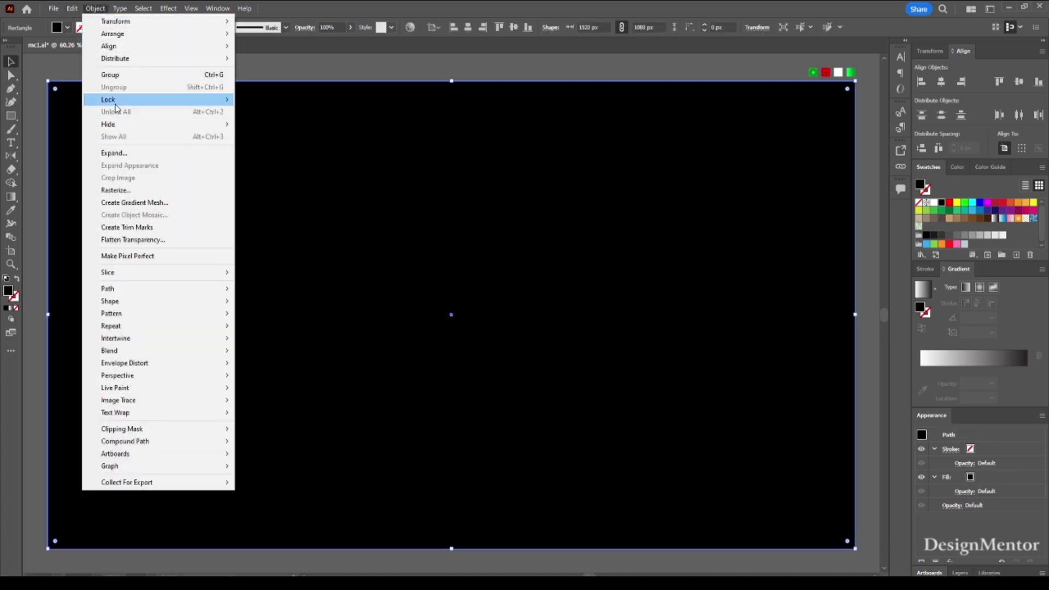
mouse_move(107, 99)
left_click(257, 100)
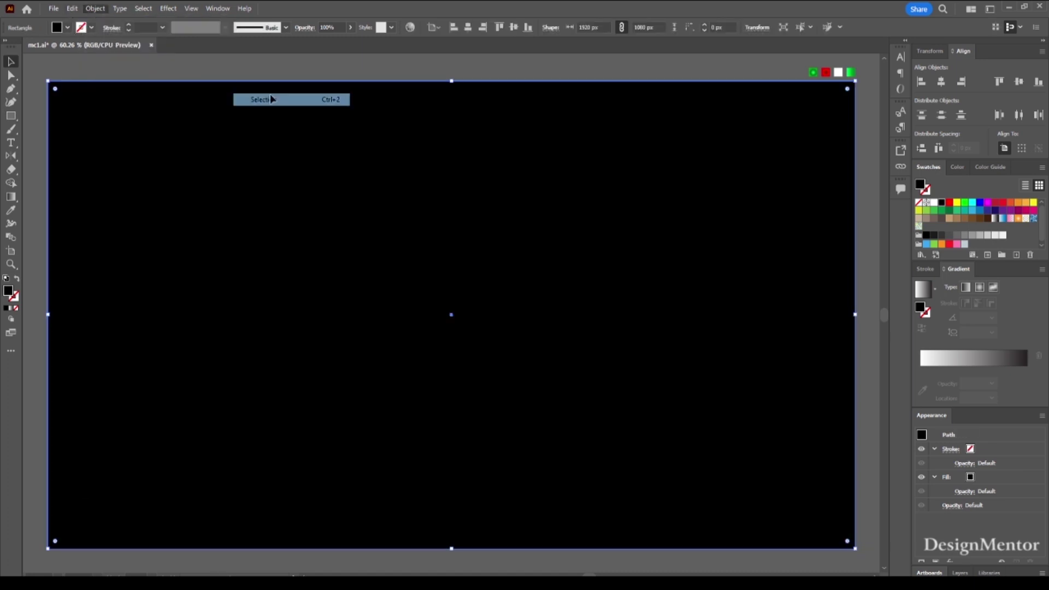
left_click(11, 116)
left_click(51, 130)
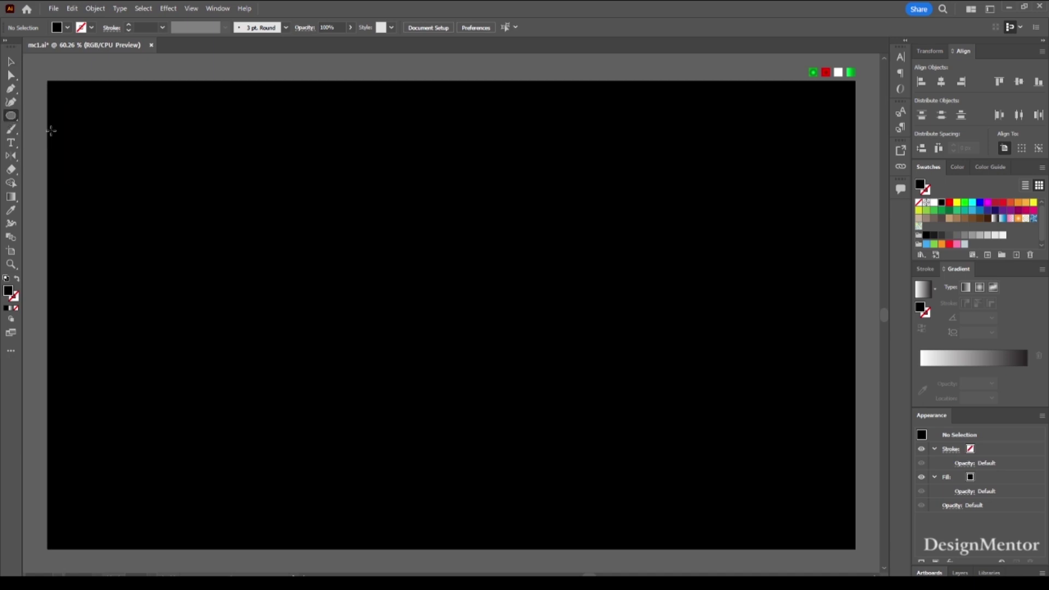
Draw a green 900×900 px circle centred on the artboard
left_click(66, 27)
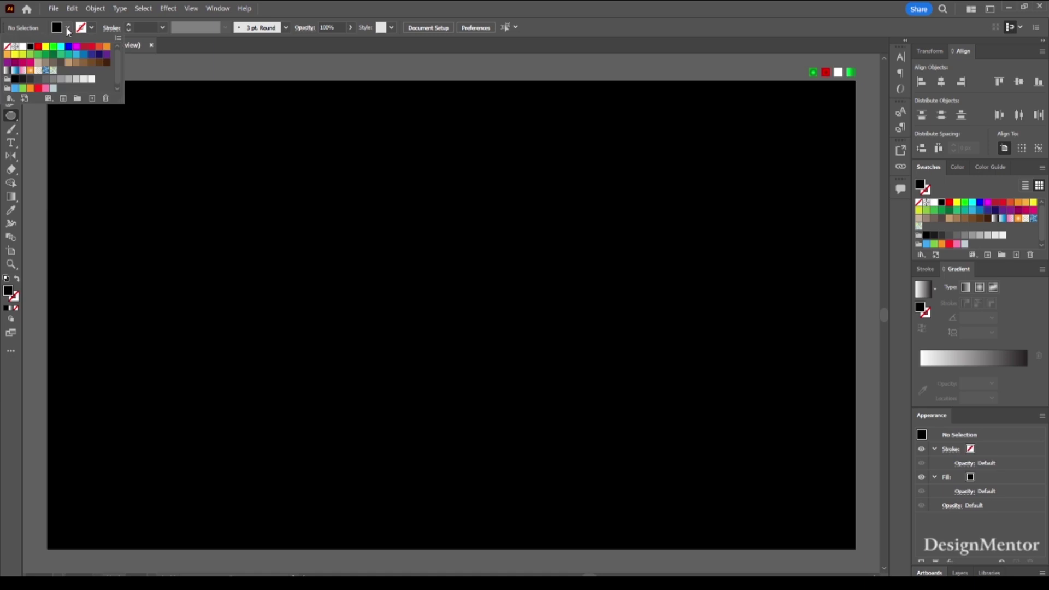
left_click(42, 55)
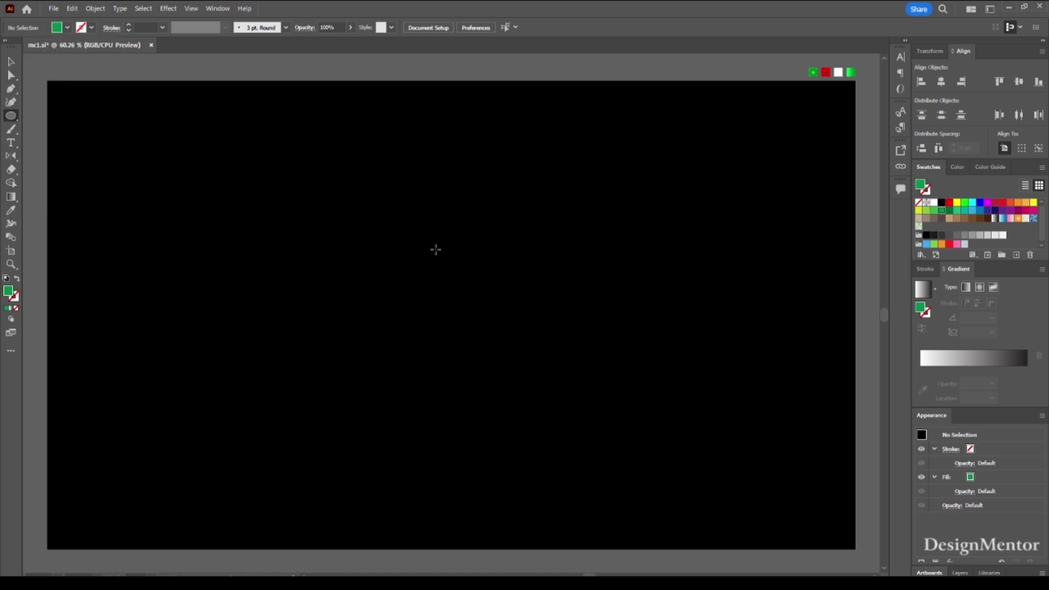
left_click(474, 270)
type("900")
key("Tab")
type("90")
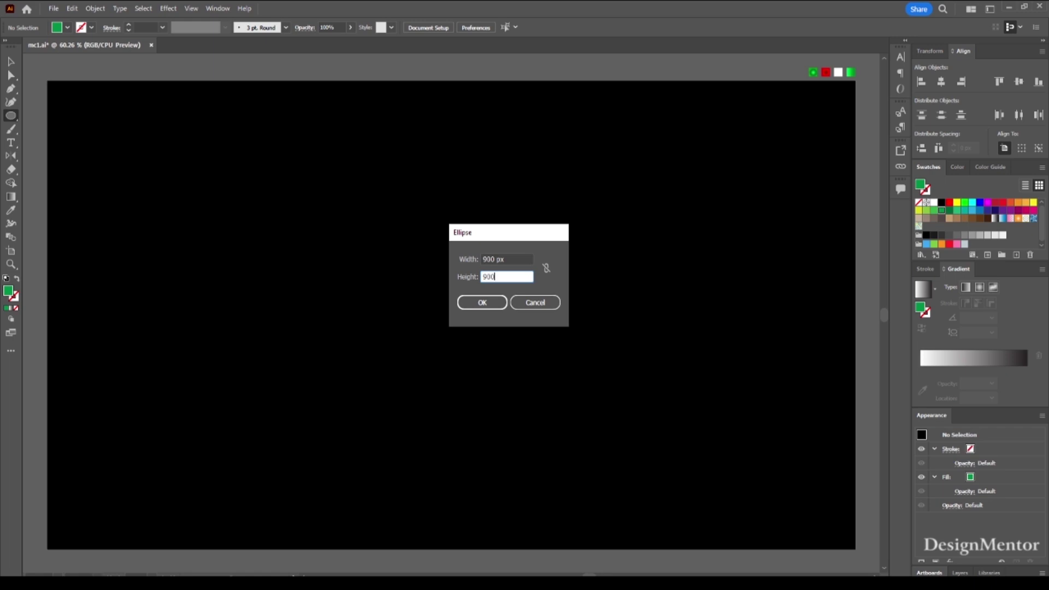
key("Return")
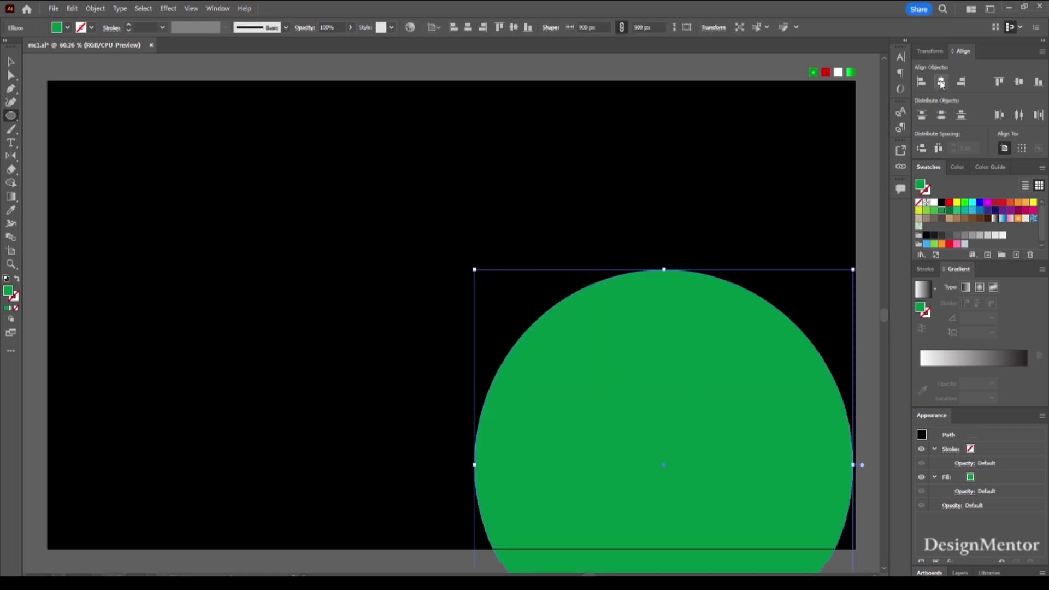
left_click(942, 81)
left_click(1019, 82)
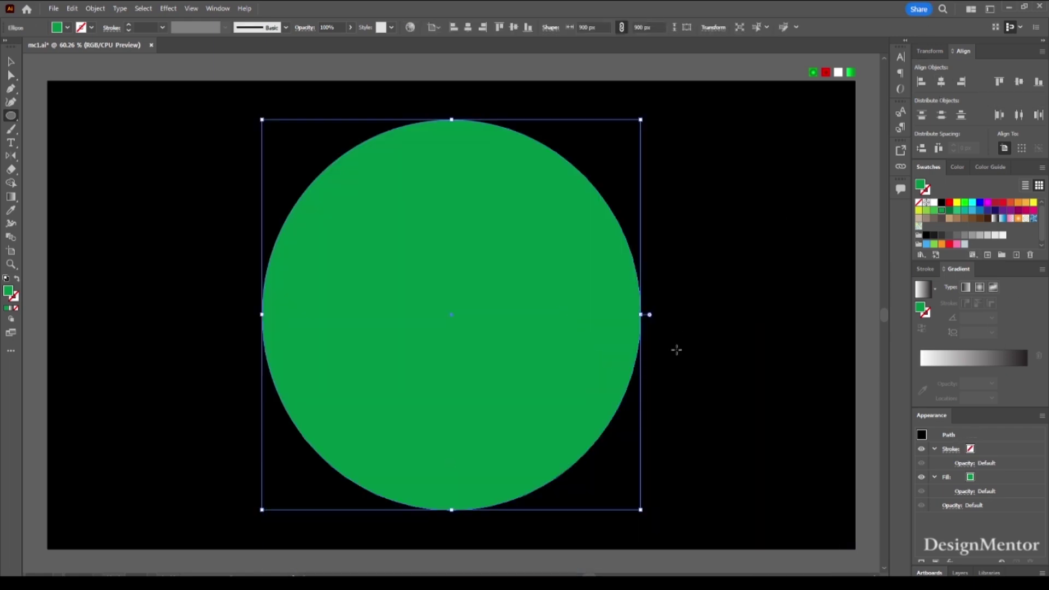
Reselect the green circle and open the Effect menu
key("v")
left_click(756, 370)
left_click(451, 304)
left_click(168, 8)
mouse_move(206, 108)
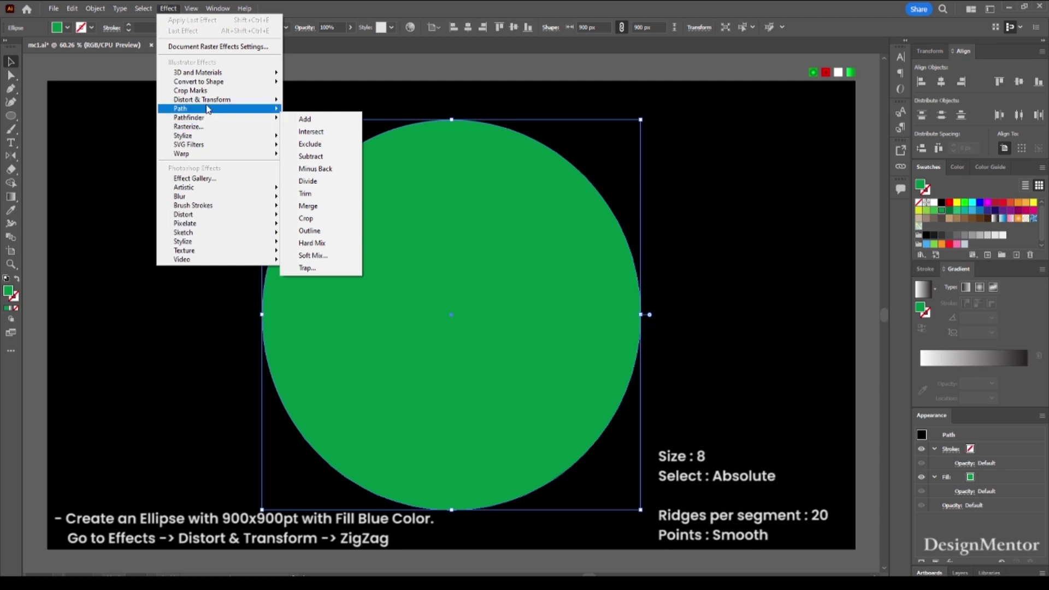
Start a Zig Zag effect with Smooth points, trying size 11 and 20 ridges
left_click(326, 176)
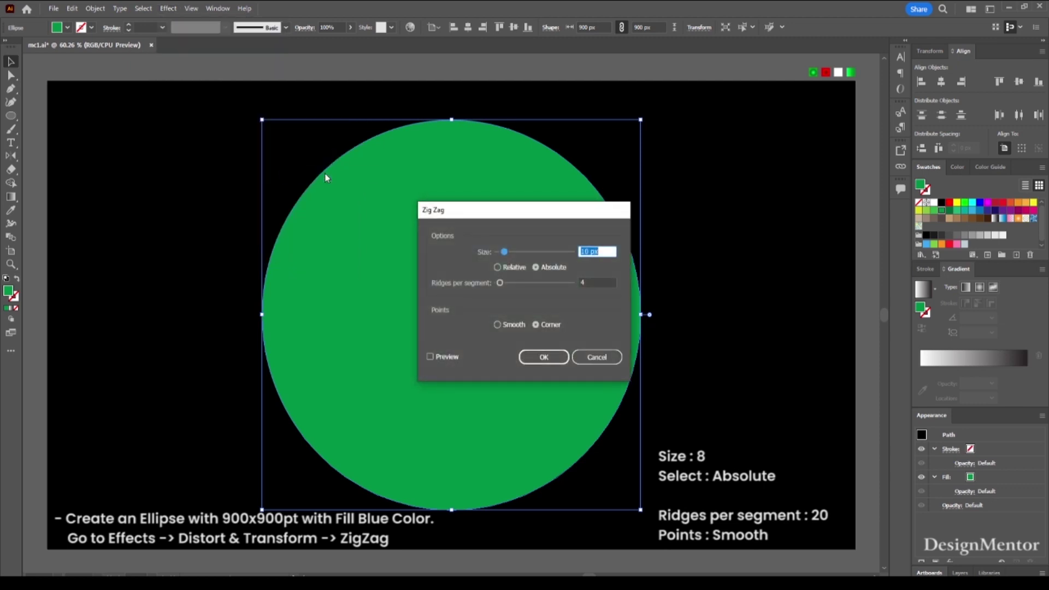
left_click(498, 325)
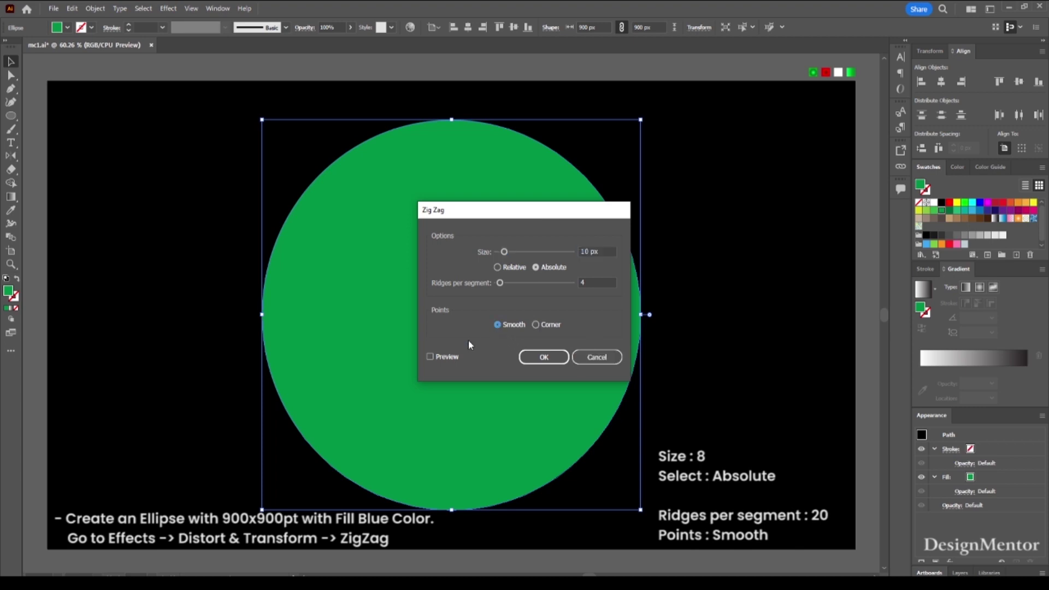
left_click(430, 356)
left_click(598, 252)
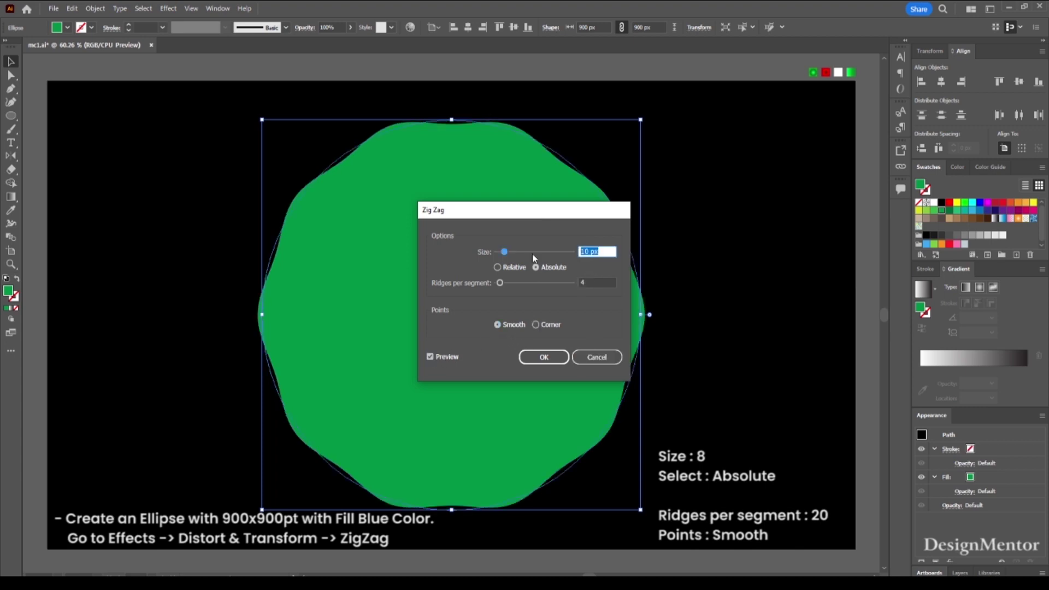
type("11")
key("Tab")
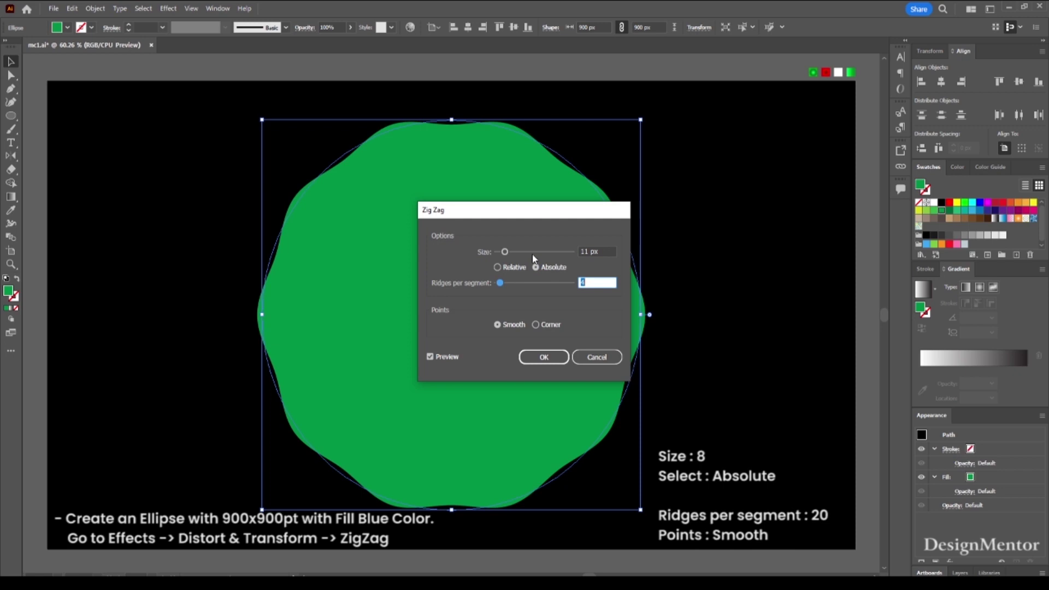
type("20")
left_click(431, 358)
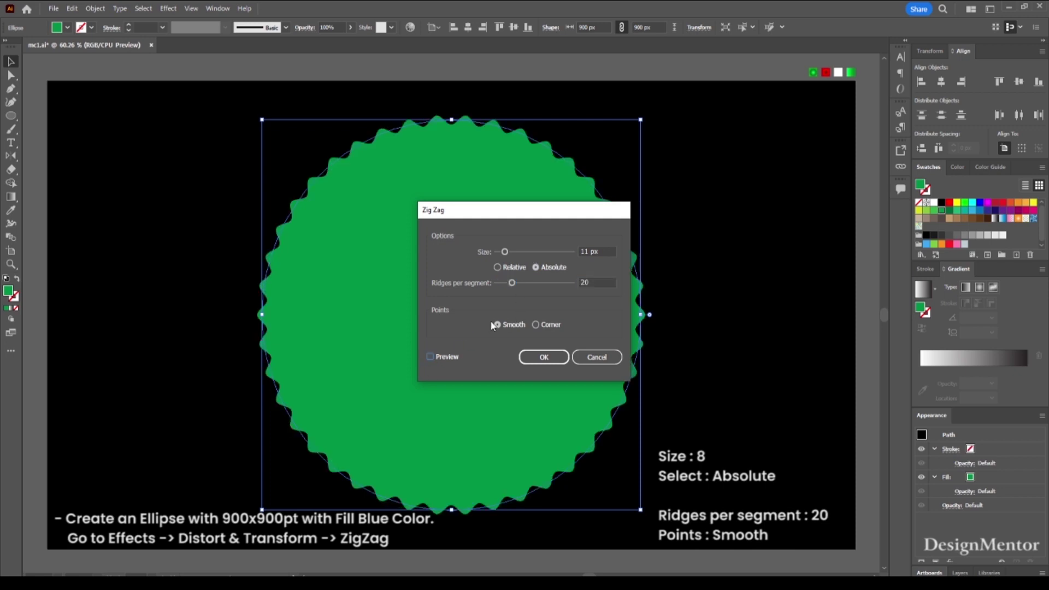
Settle the zigzag at 8 px size and 20 ridges per segment, and apply it
double_click(581, 283)
key("Down")
key("shift+Tab")
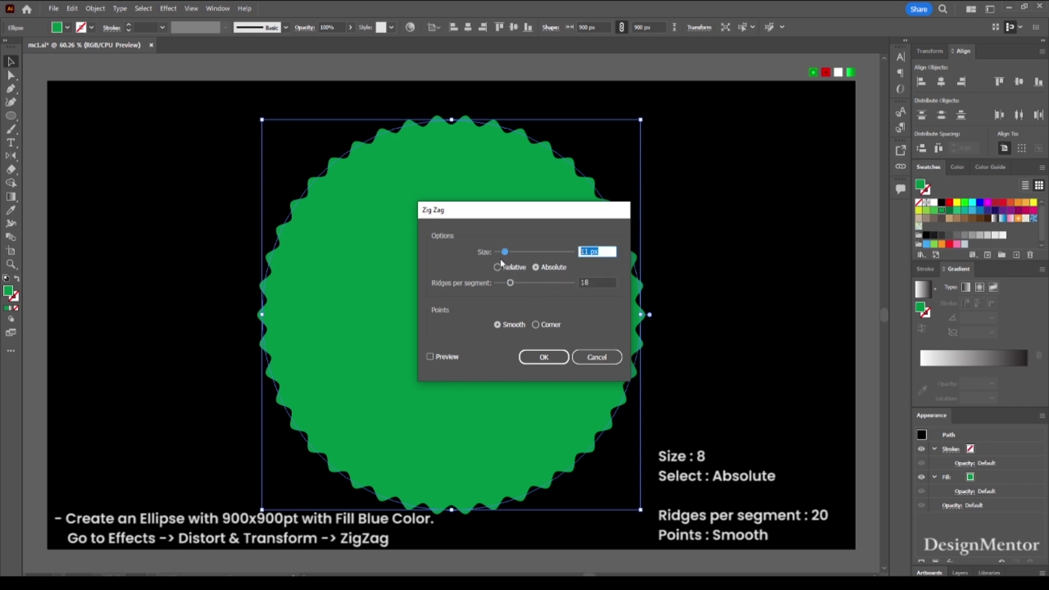
left_click(429, 357)
left_click(591, 288)
key("Up")
key("Up")
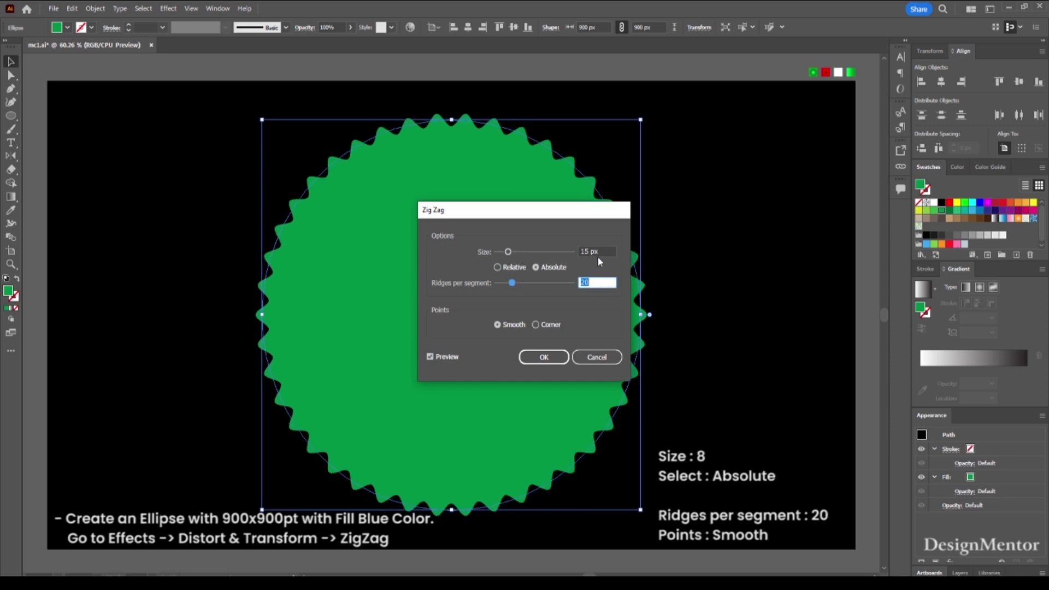
left_click(598, 255)
key("Down")
key("Down")
key("Down")
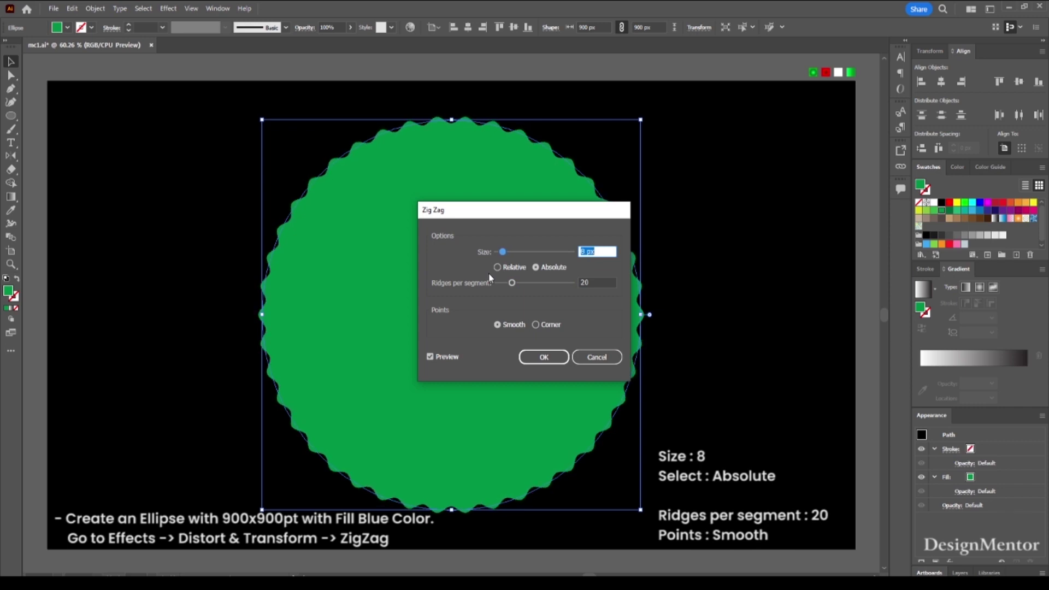
left_click(545, 358)
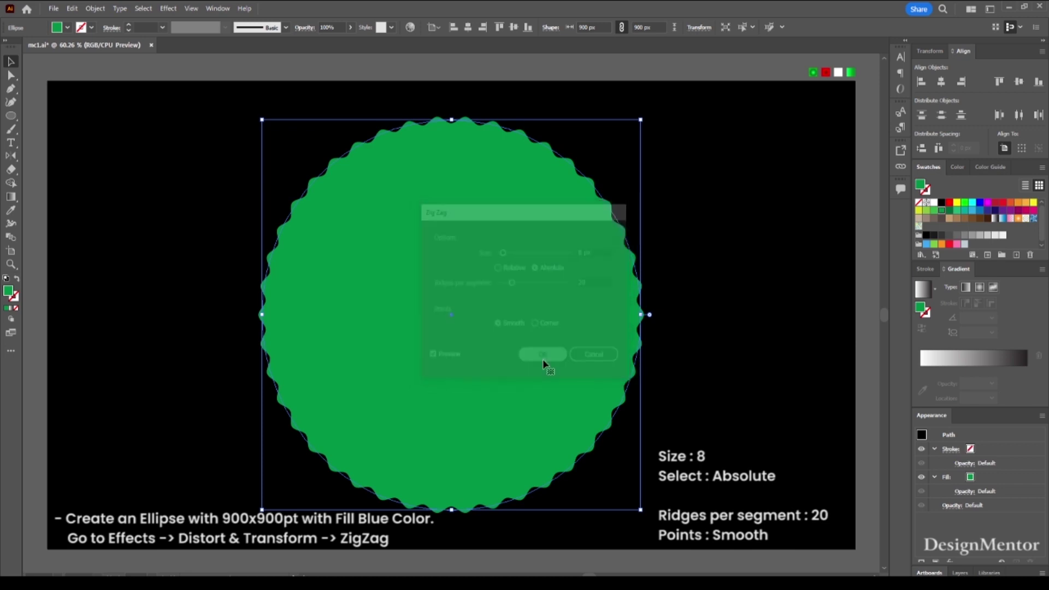
left_click(690, 395)
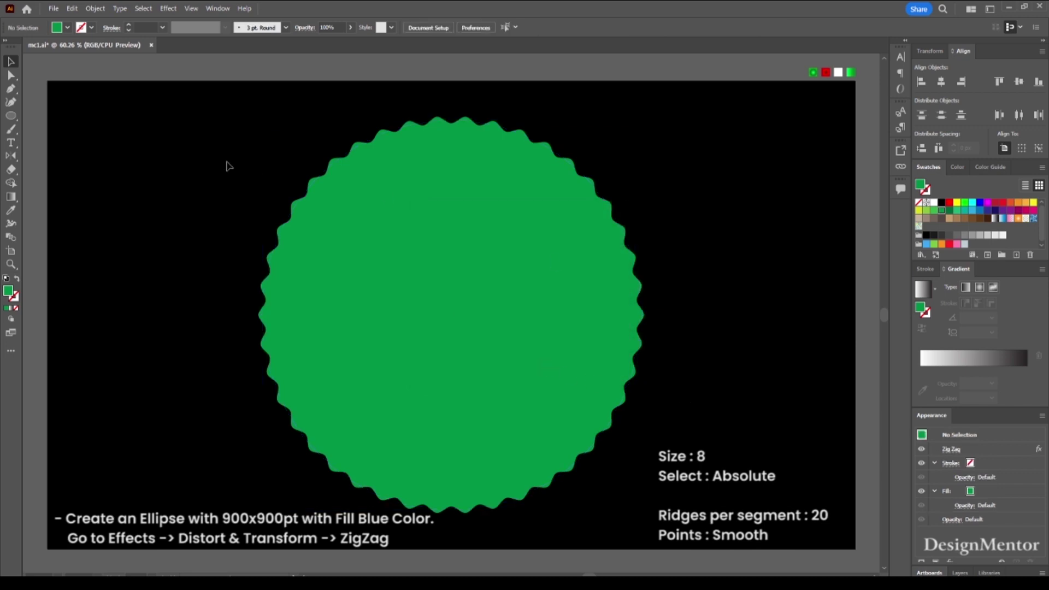
left_click(308, 222)
left_click(174, 175)
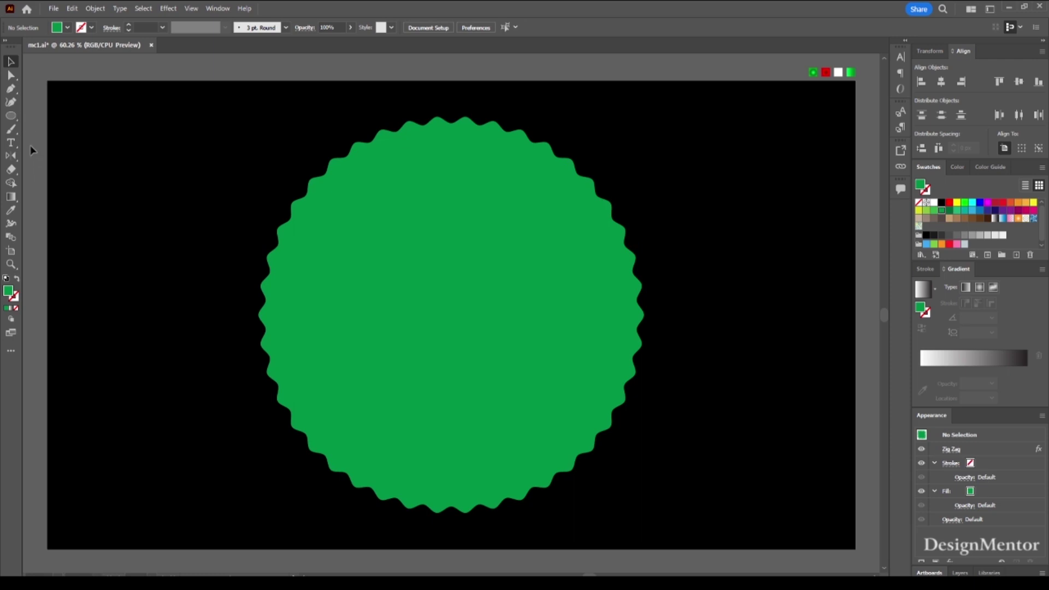
Draw a red 800×800 px circle centred inside the zigzag ring, then deselect it
left_click(10, 116)
left_click(68, 28)
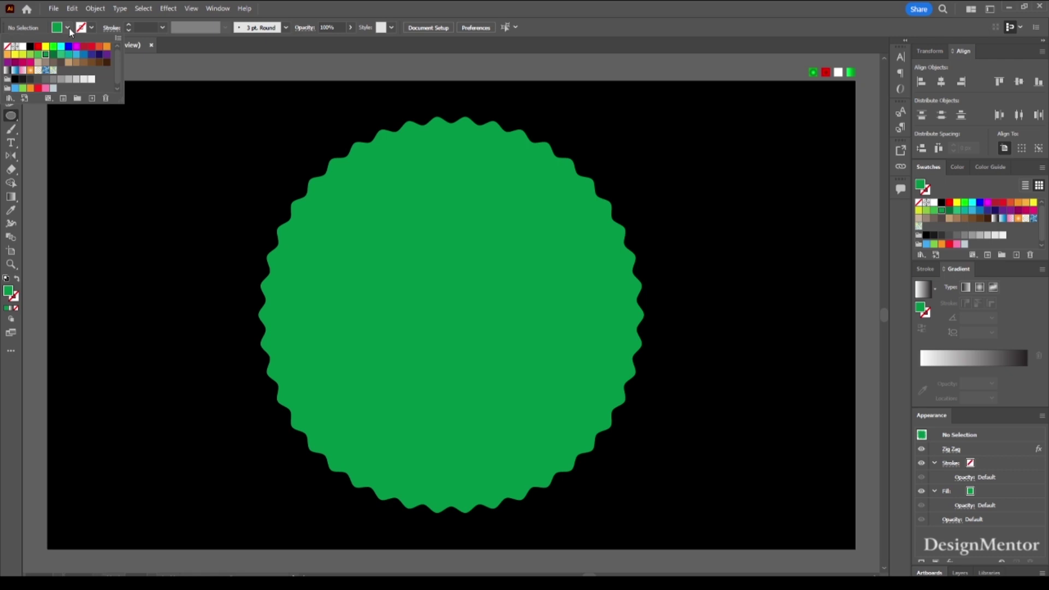
left_click(37, 46)
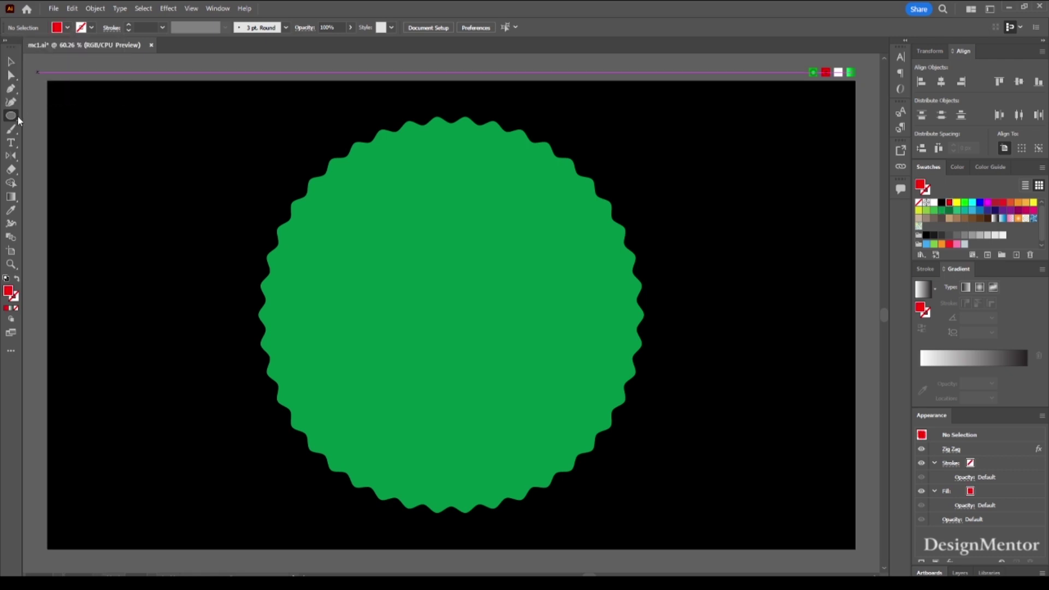
left_click(442, 263)
type("800")
key("Tab")
type("8")
key("Return")
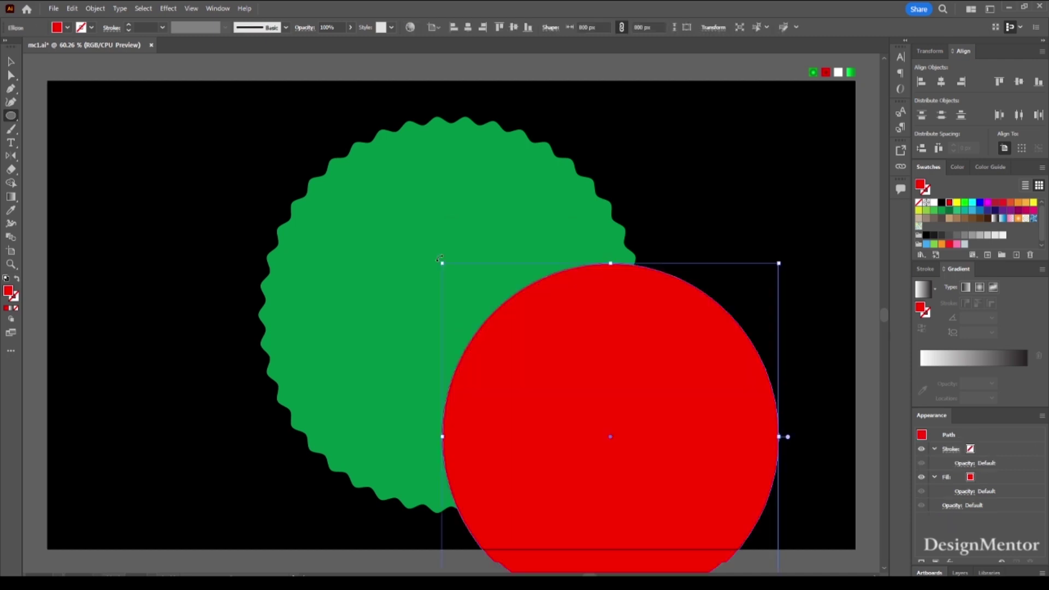
left_click(942, 82)
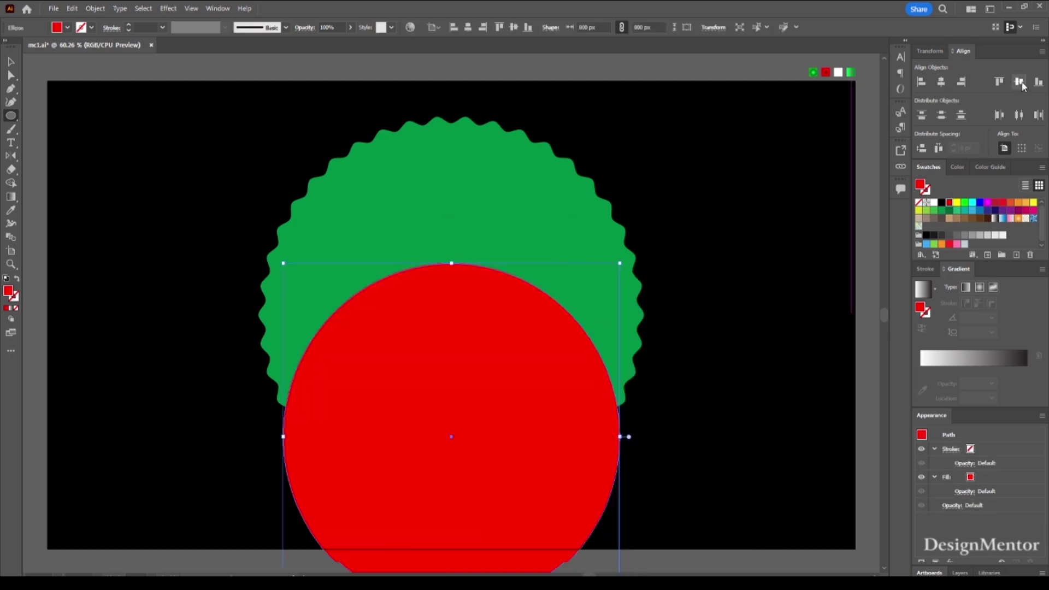
left_click(1019, 82)
key("v")
left_click(728, 399)
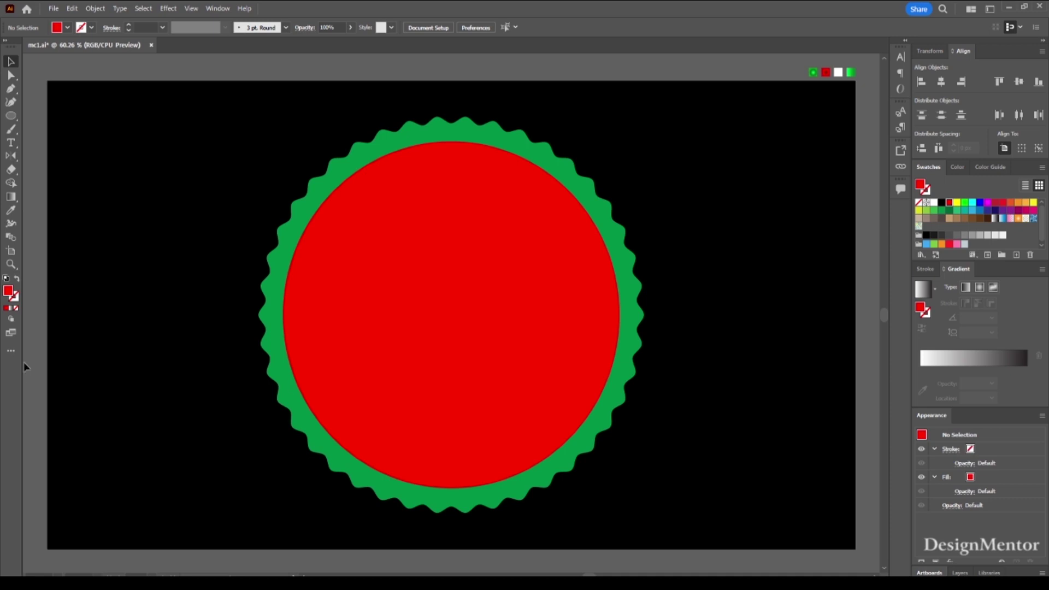
Draw a white 500×500 px circle centred on the artboard, then deselect it
left_click(67, 27)
left_click(22, 47)
key("Escape")
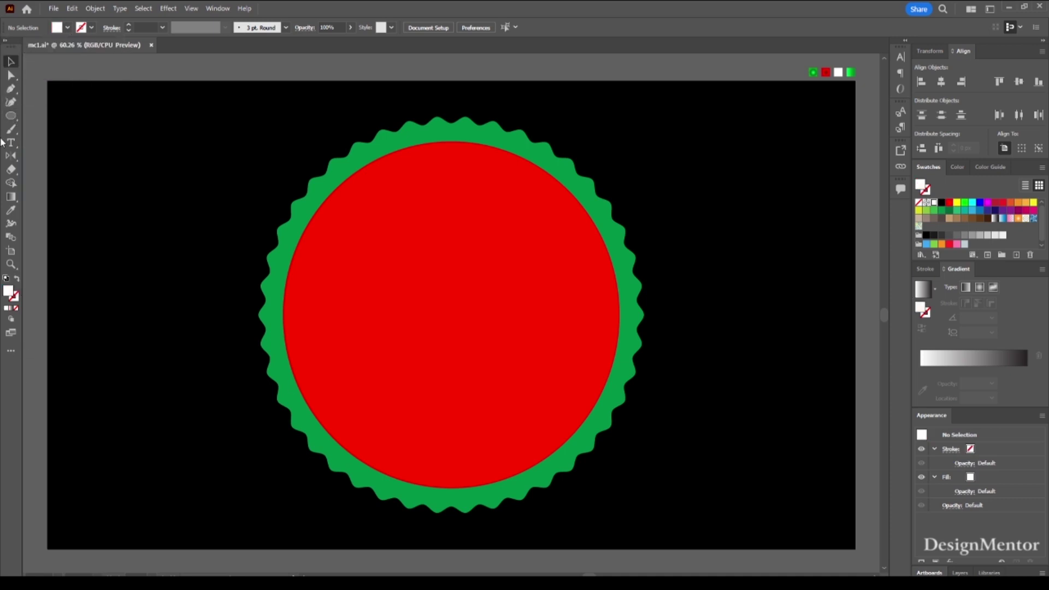
left_click(460, 290)
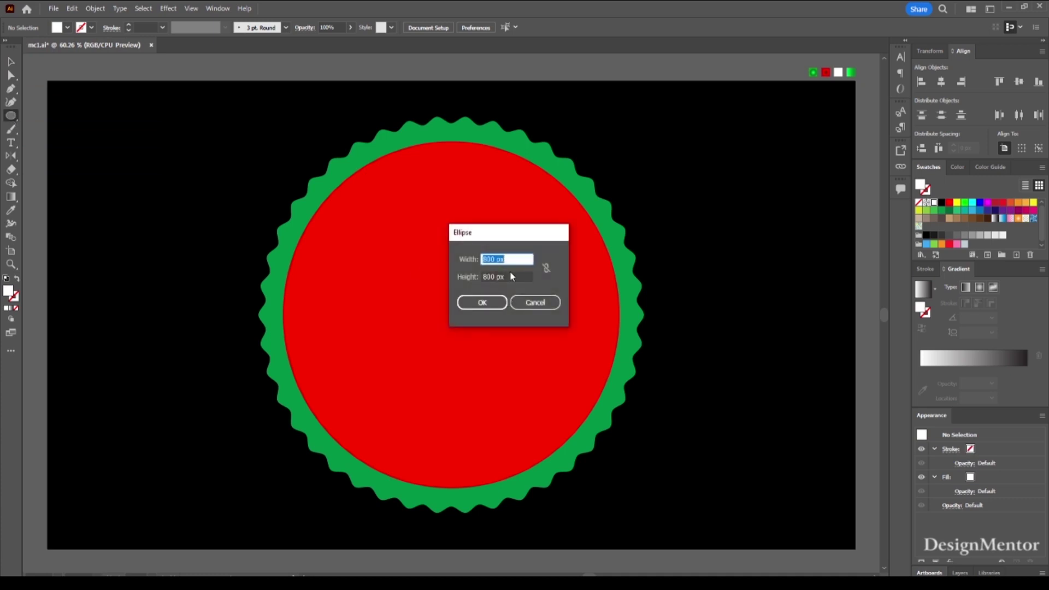
type("500")
key("Tab")
type("50")
key("Return")
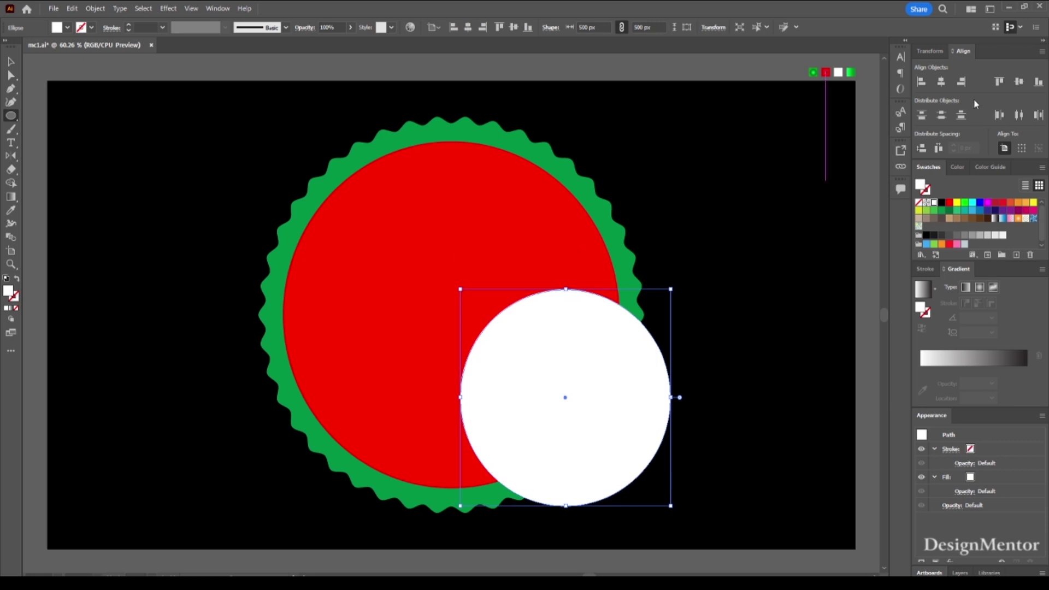
left_click(941, 81)
left_click(1018, 82)
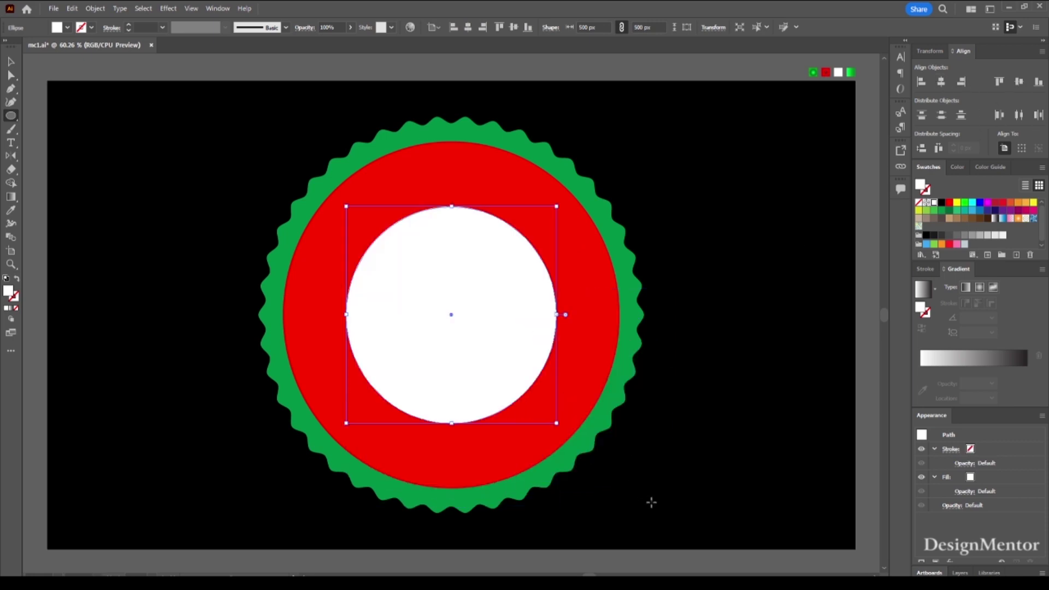
key("v")
left_click(721, 431)
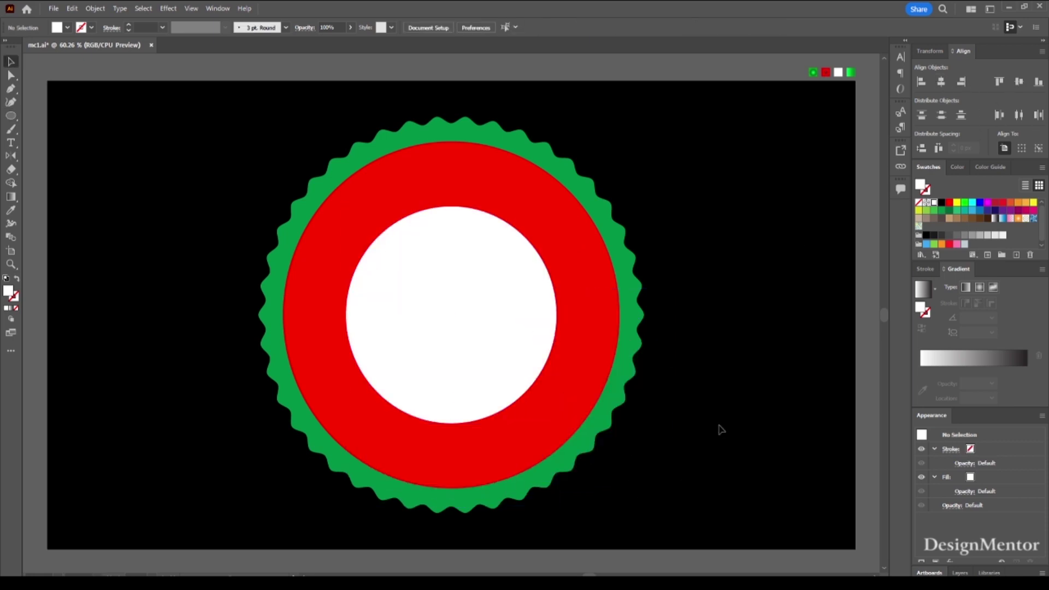
Give the zigzag ring the green gradient swatch using the Eyedropper
left_click(610, 244)
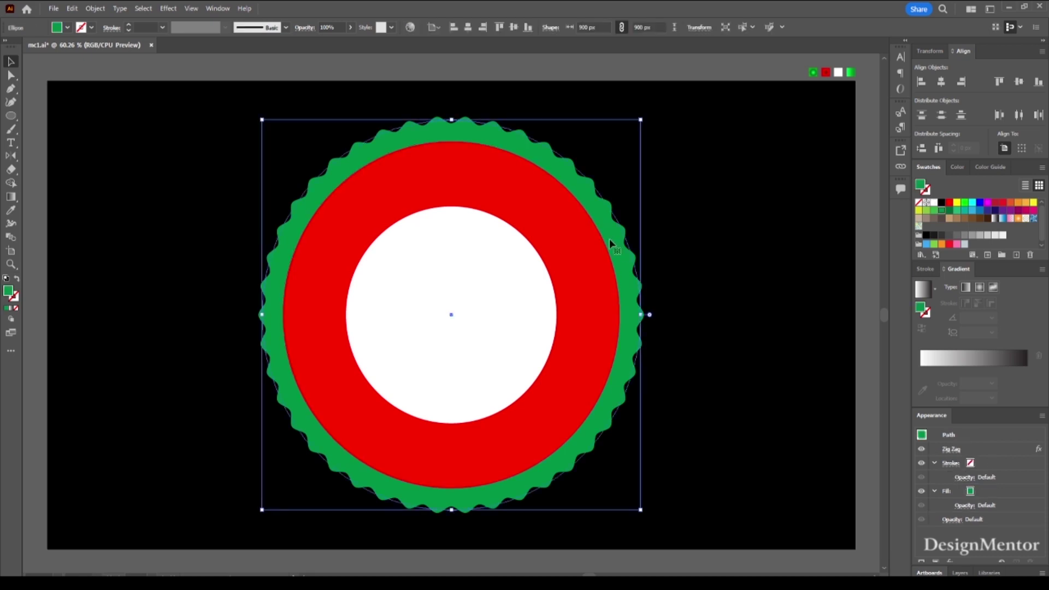
key("i")
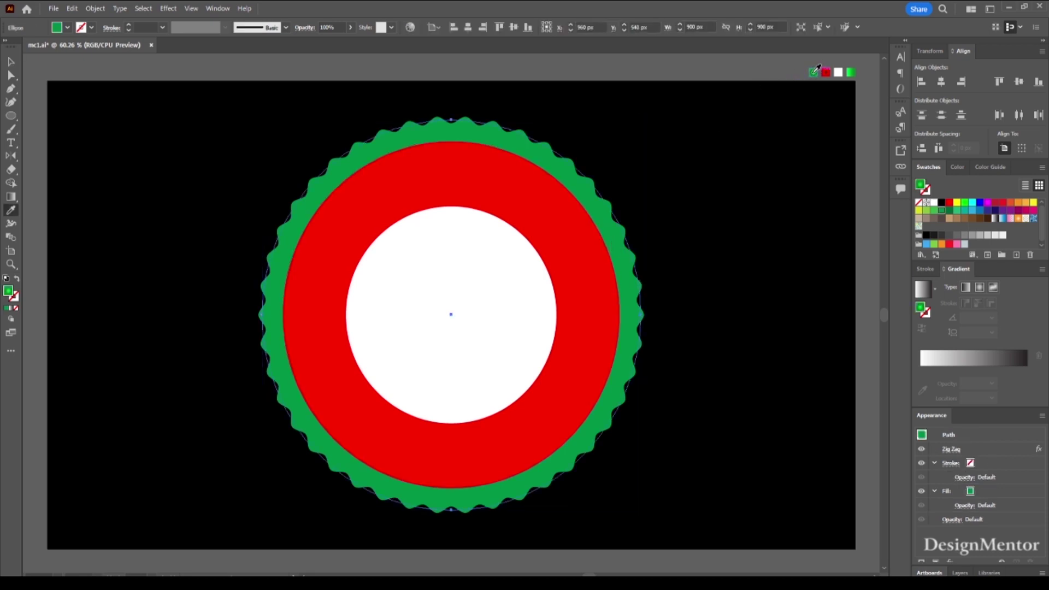
left_click(814, 72)
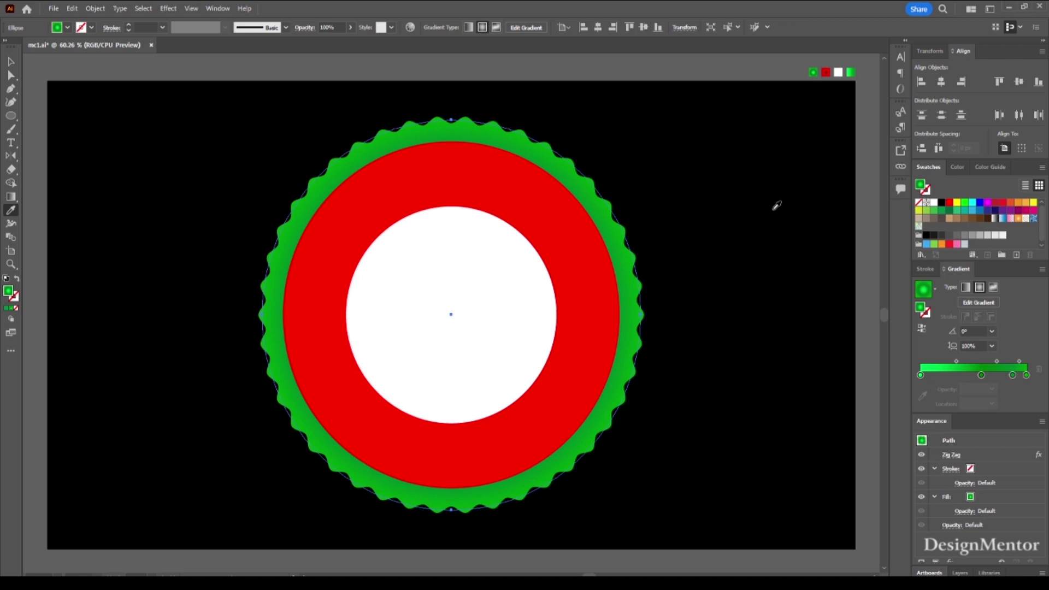
key("v")
Give the red circle the red gradient swatch, then marquee-select all badge shapes
left_click(600, 332)
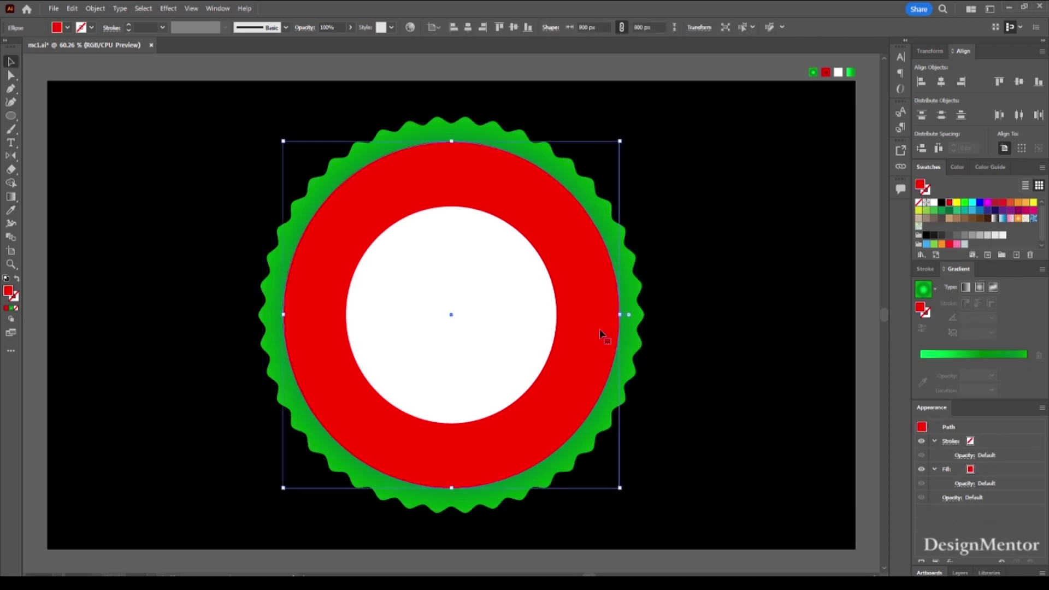
key("i")
left_click(826, 72)
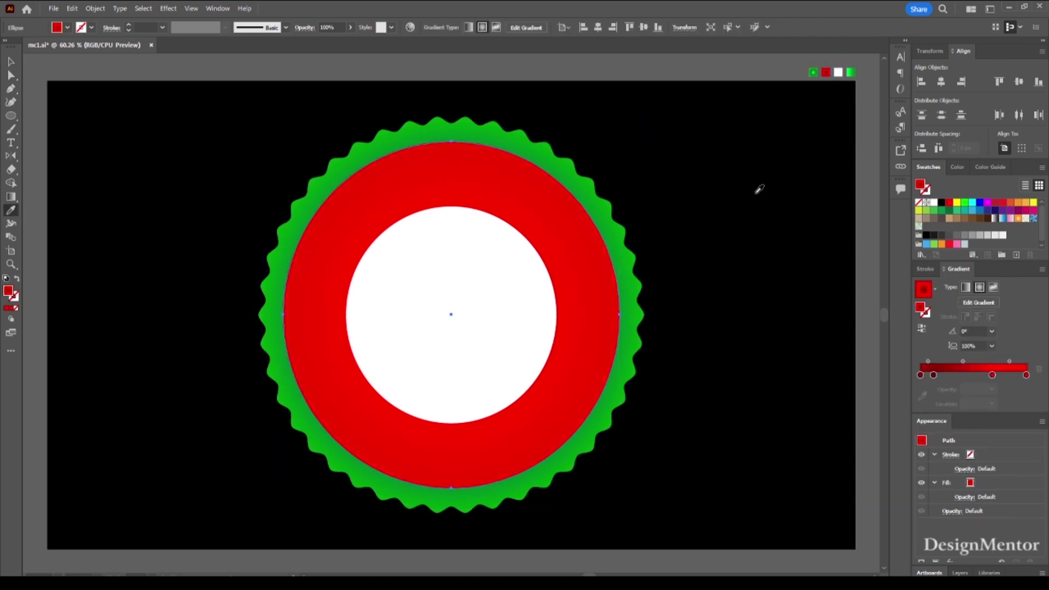
key("v")
left_click(728, 363)
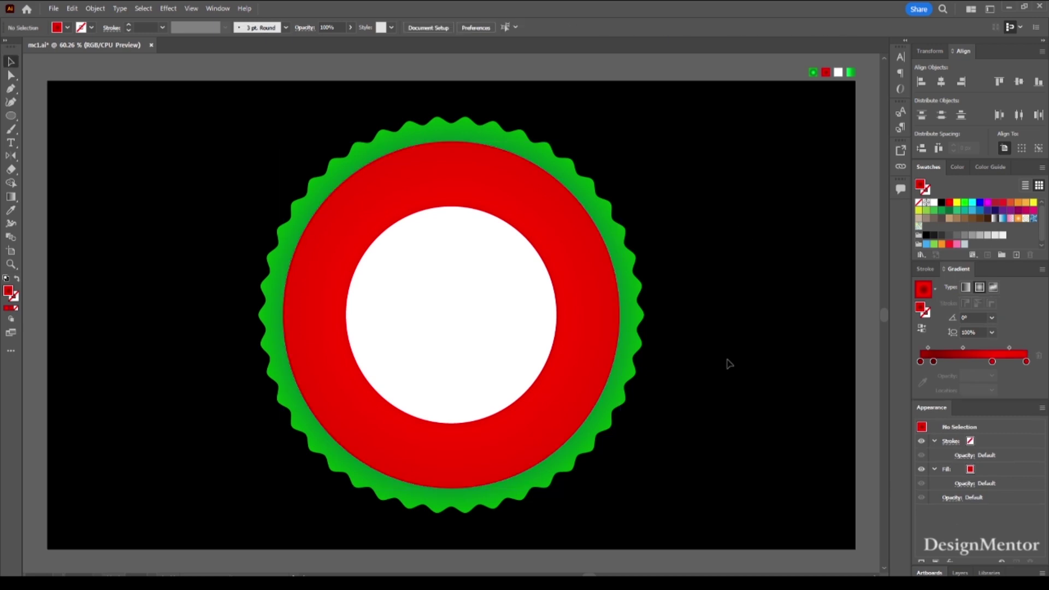
left_click_drag(261, 133, 674, 284)
Lock the selected badge shapes and set fill to None with a white stroke
left_click(95, 8)
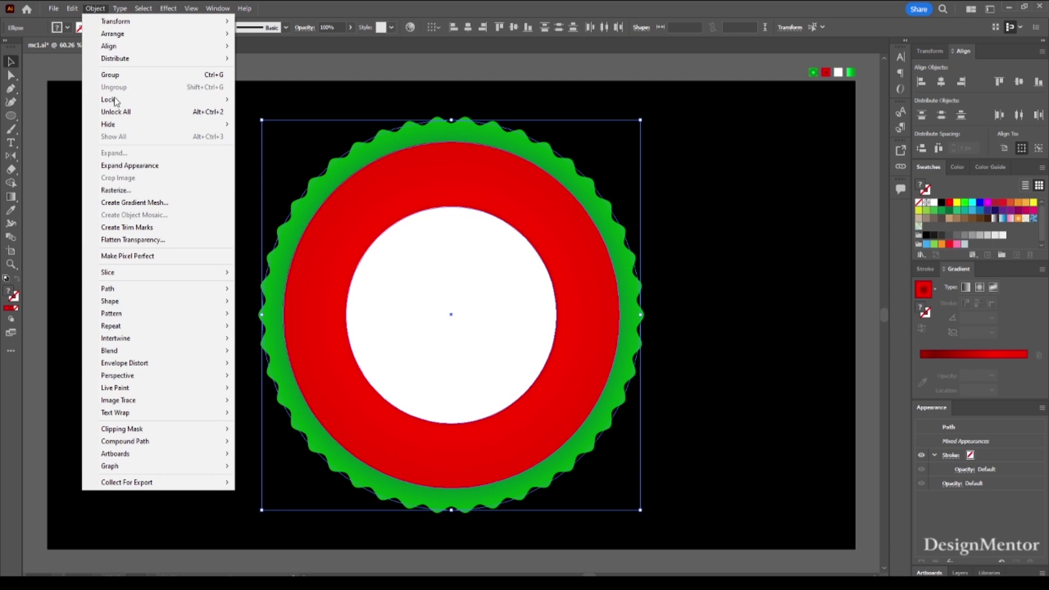
mouse_move(110, 100)
left_click(263, 100)
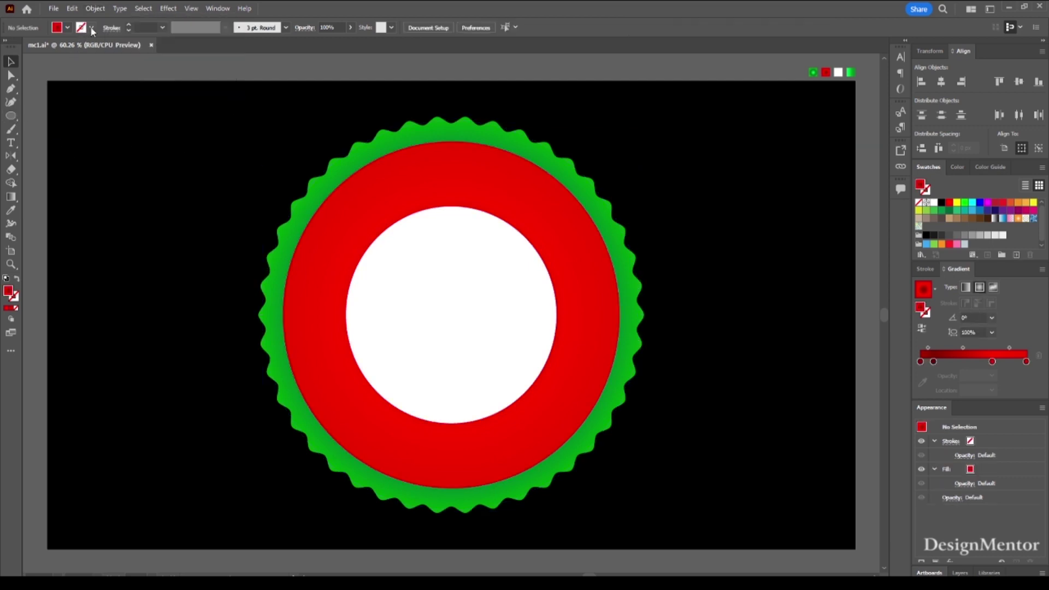
left_click(67, 27)
left_click(11, 52)
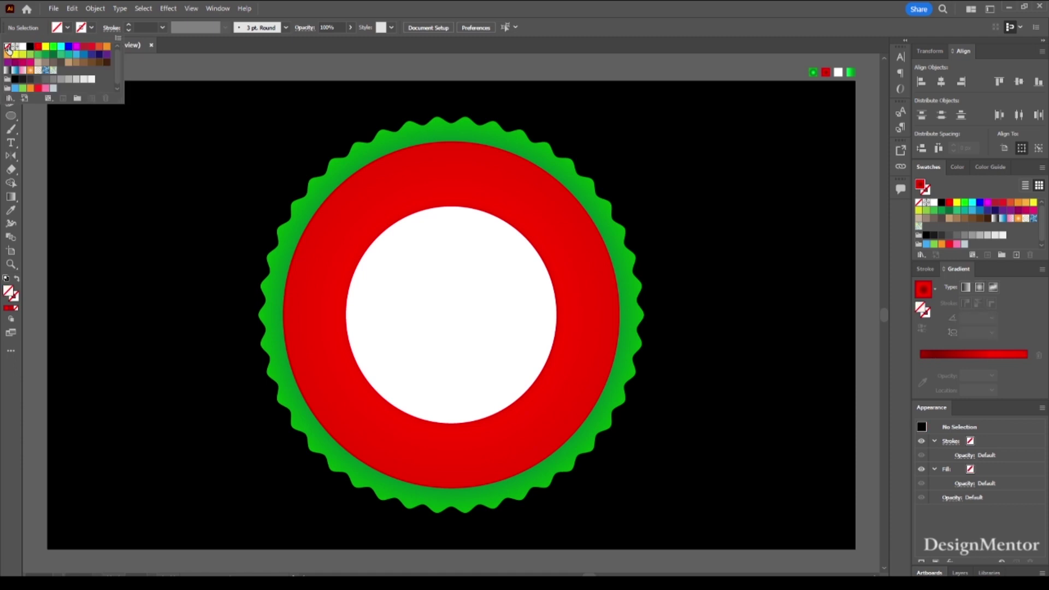
left_click(91, 27)
left_click(23, 48)
Draw a 600×600 px outline circle centred on the artboard
left_click(10, 116)
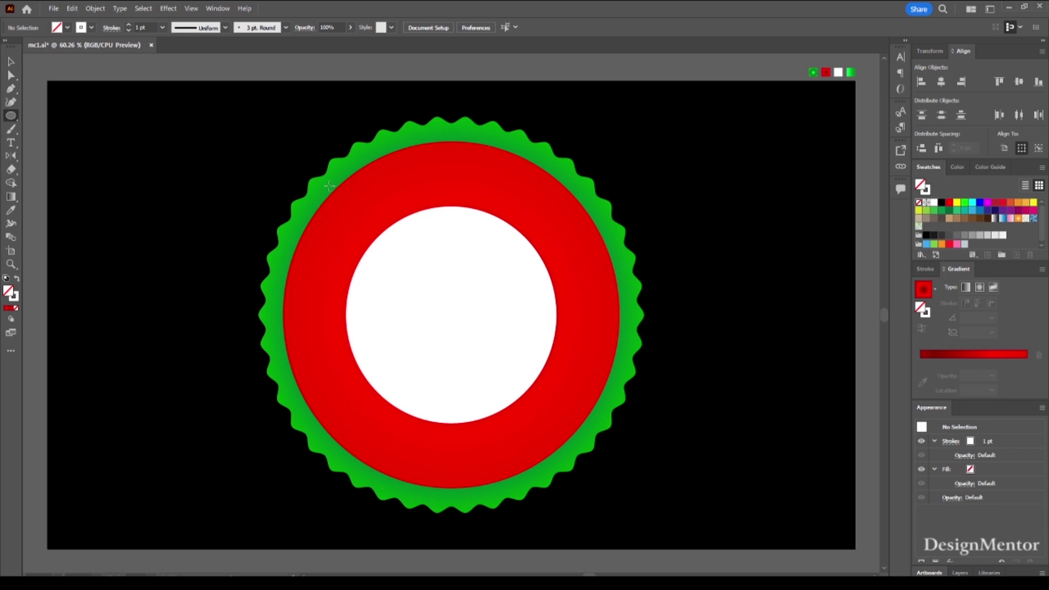
left_click(371, 199)
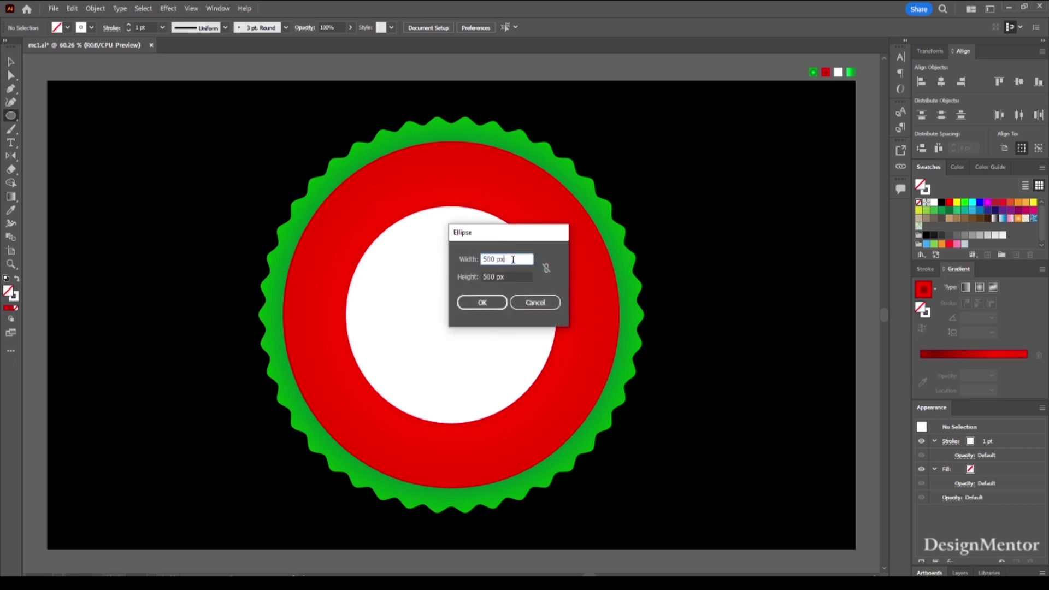
type("600")
key("Tab")
type("6")
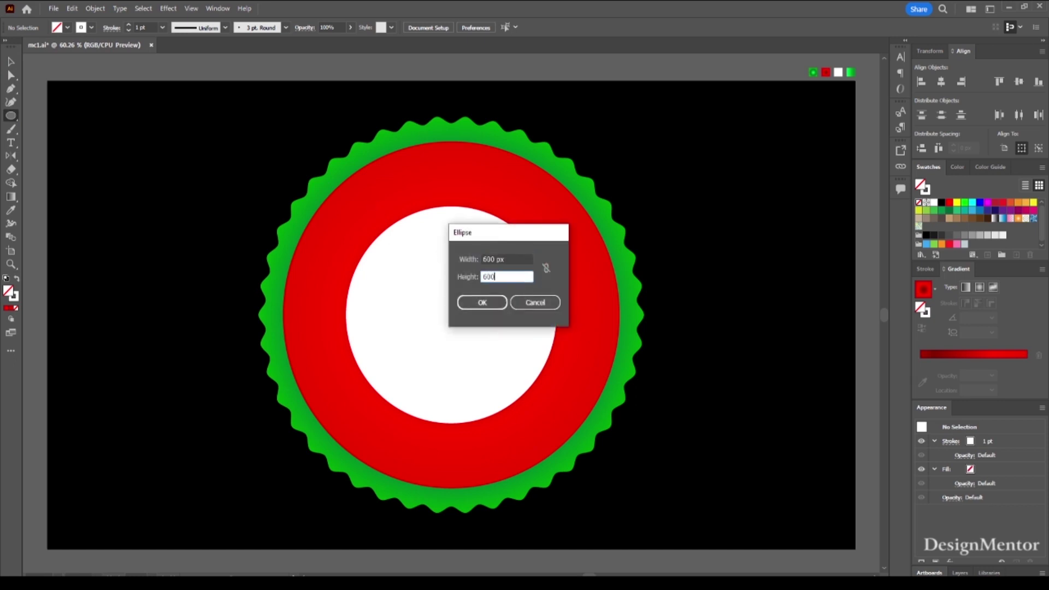
key("Return")
left_click(941, 83)
left_click(1019, 82)
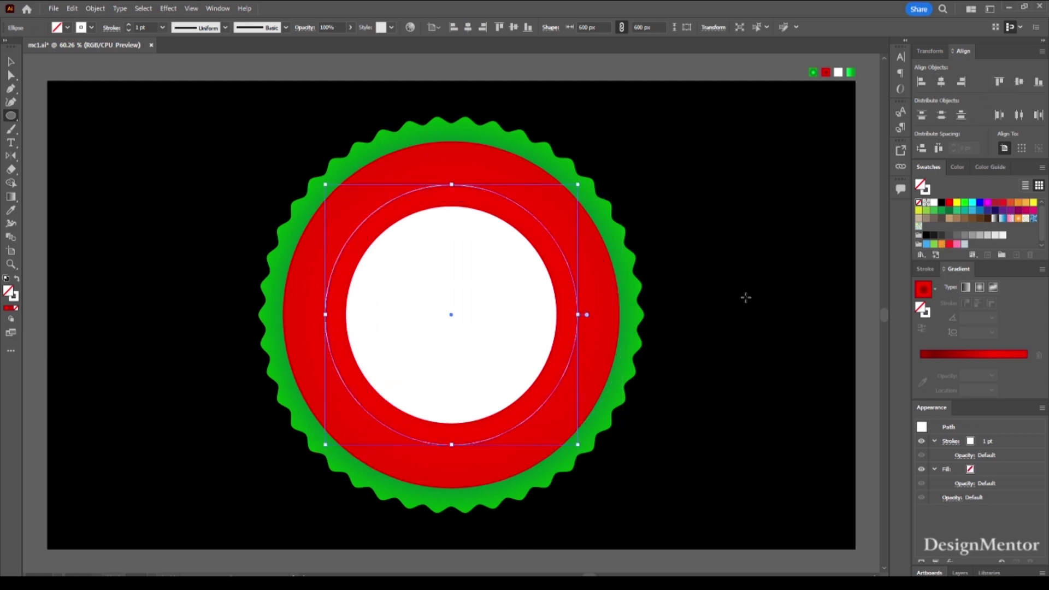
Draw a wide light grey rectangle band across the middle of the badge's circles
key("v")
left_click(721, 371)
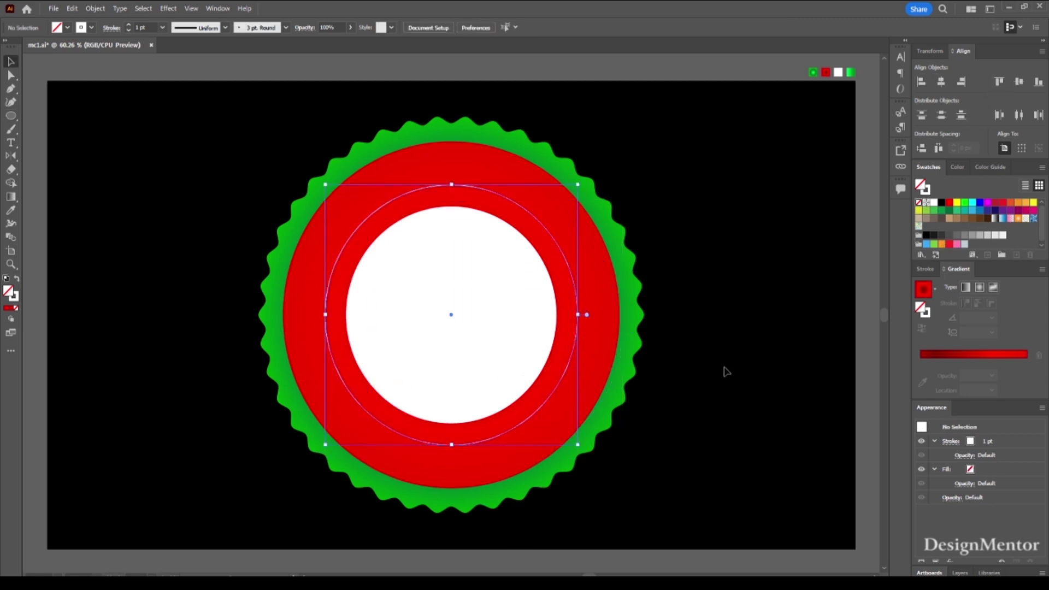
left_click_drag(11, 115, 52, 114)
left_click(68, 28)
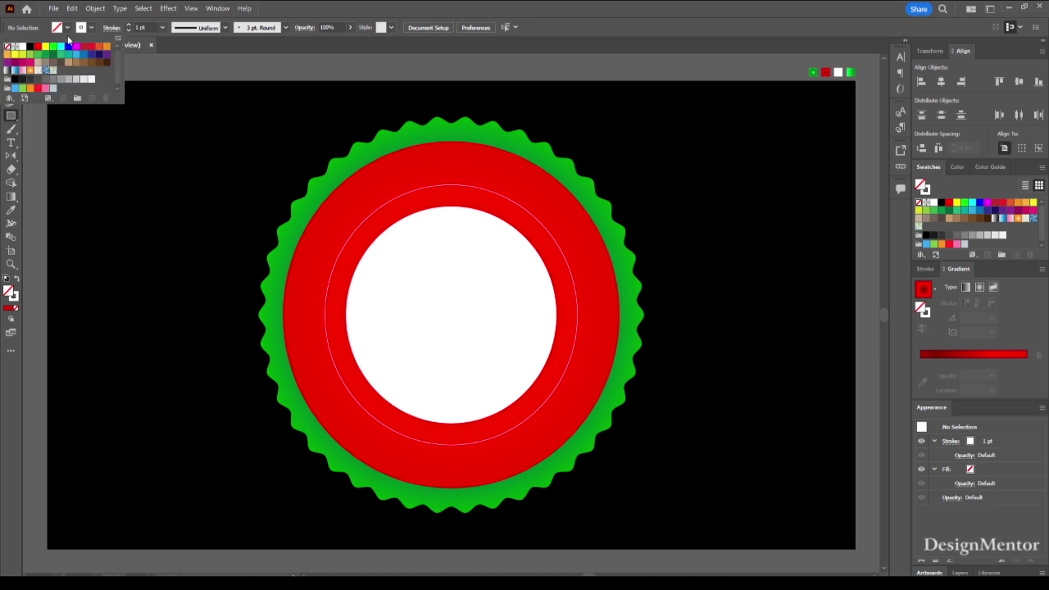
left_click(85, 82)
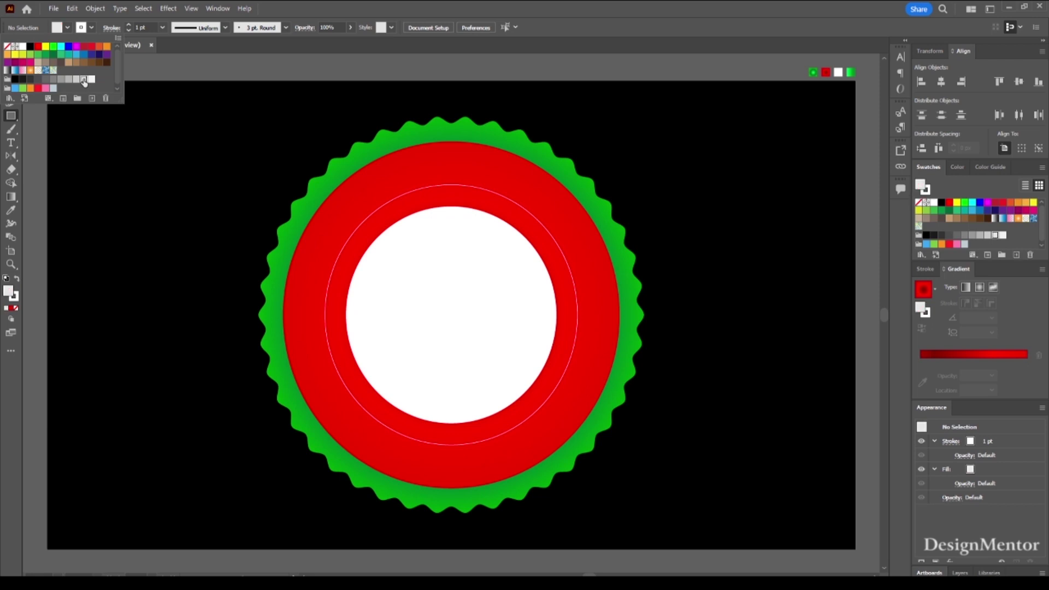
mouse_move(231, 267)
left_mouse_down()
mouse_move(671, 333)
mouse_move(672, 341)
left_mouse_up()
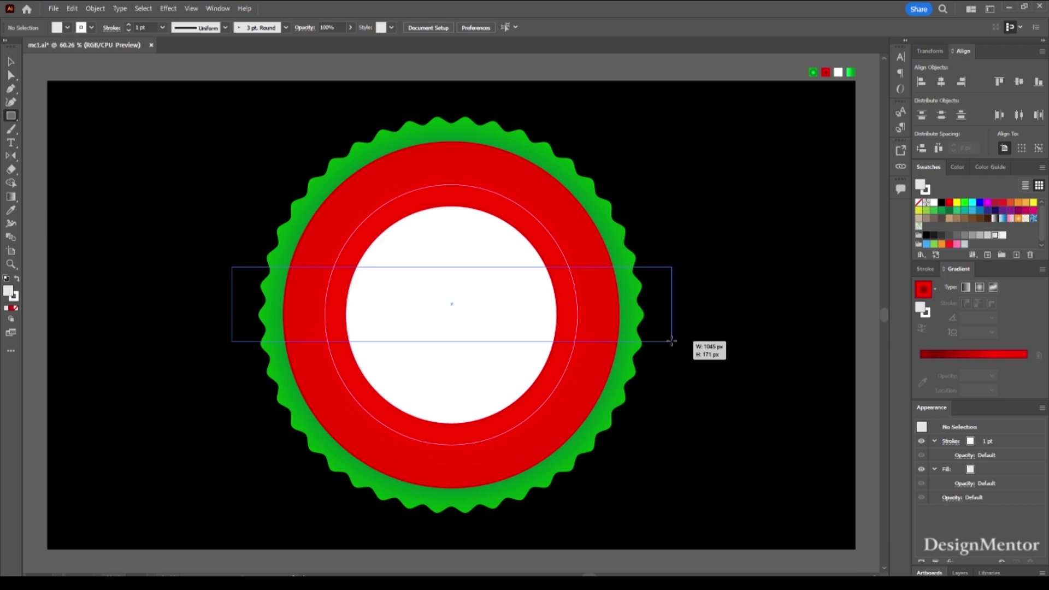
left_click_drag(672, 340, 672, 341)
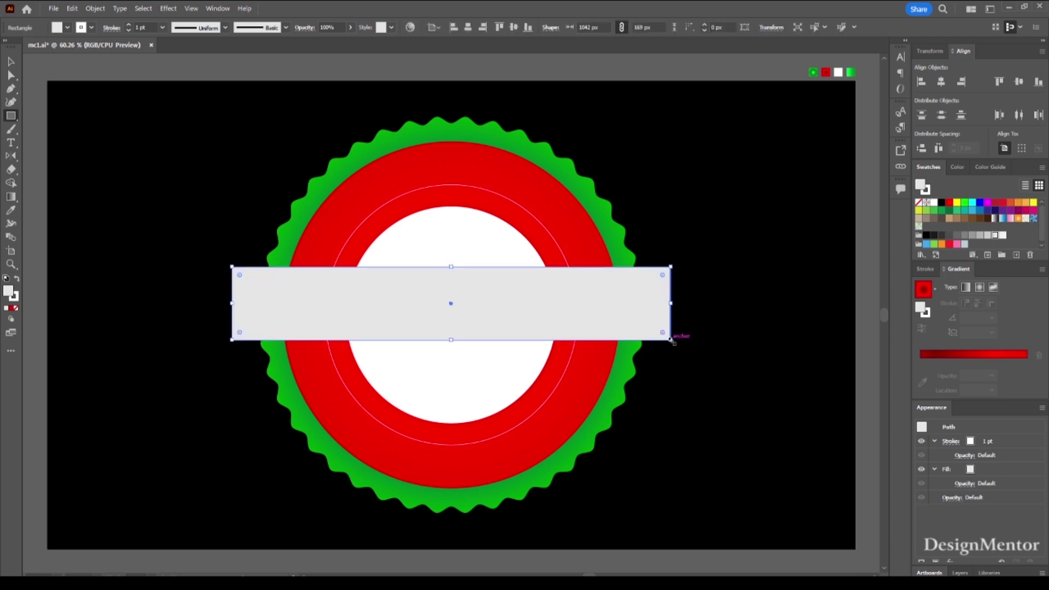
key("v")
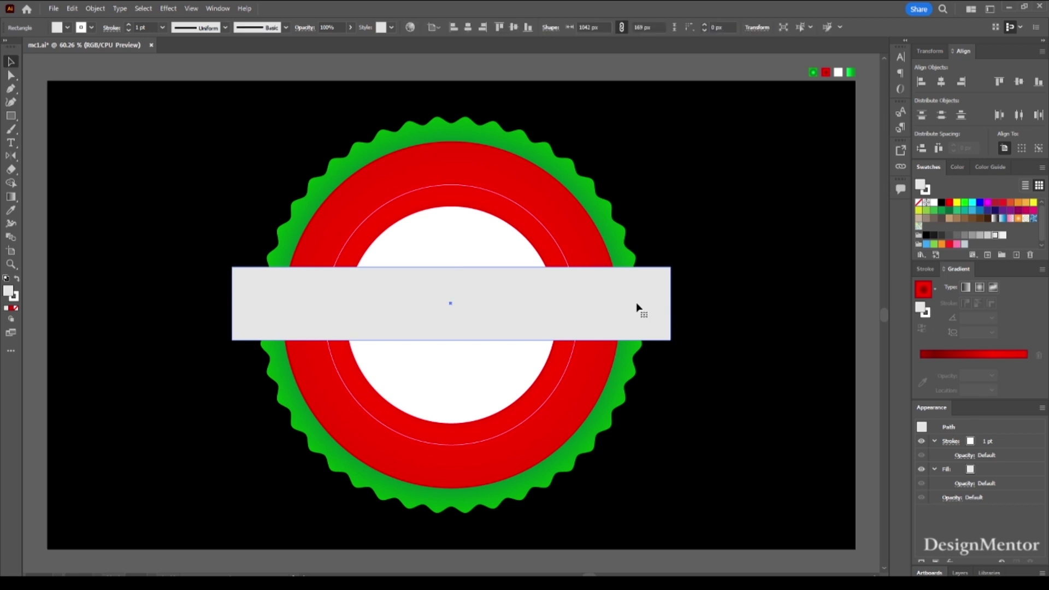
Centre the band vertically and add three anchor points to the thin outline circle
left_click(1019, 82)
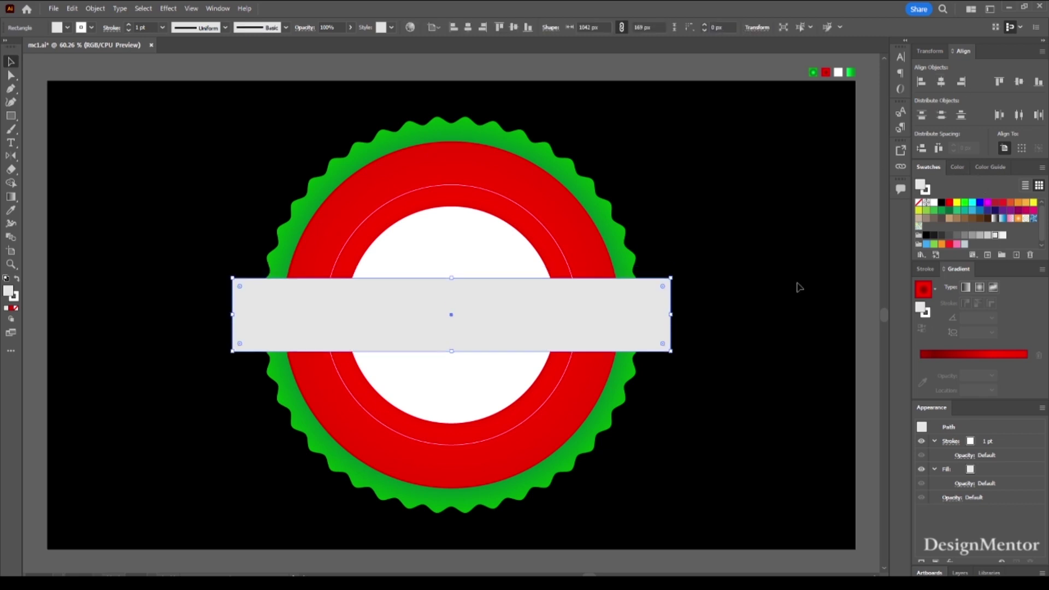
left_click(781, 310)
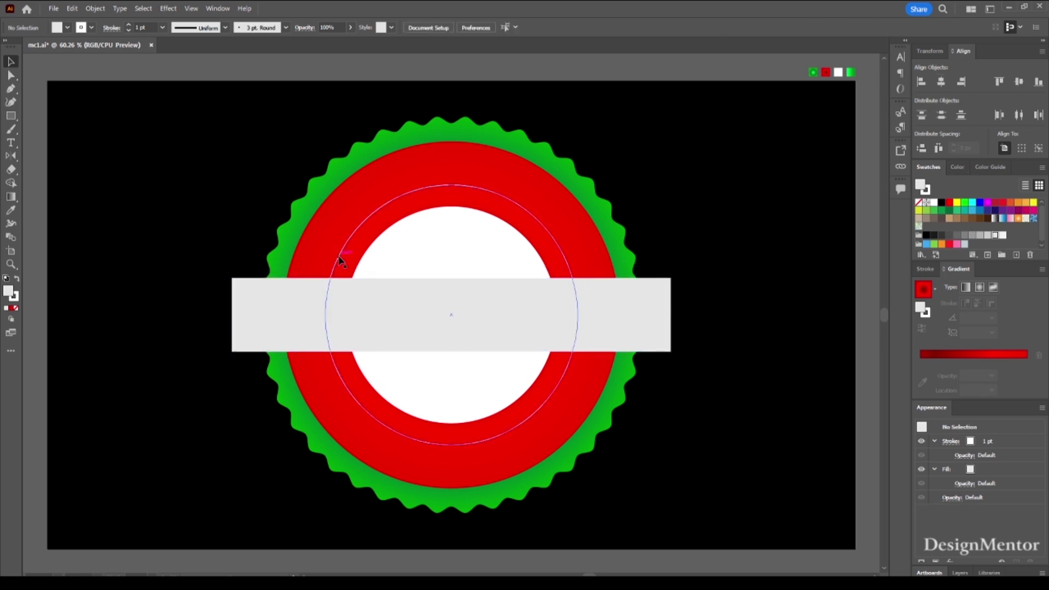
left_click(338, 263)
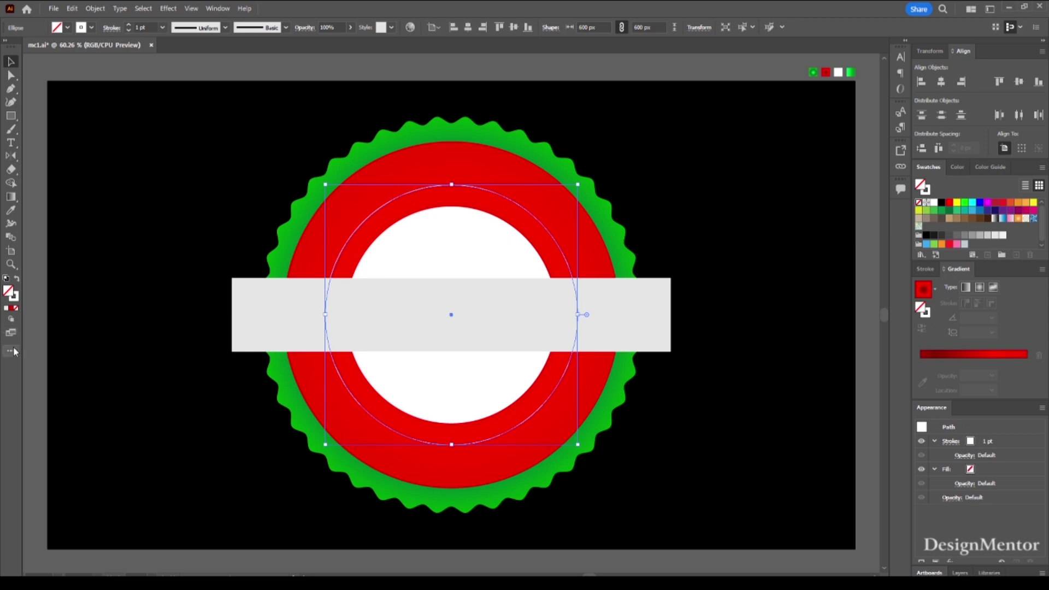
left_click(10, 351)
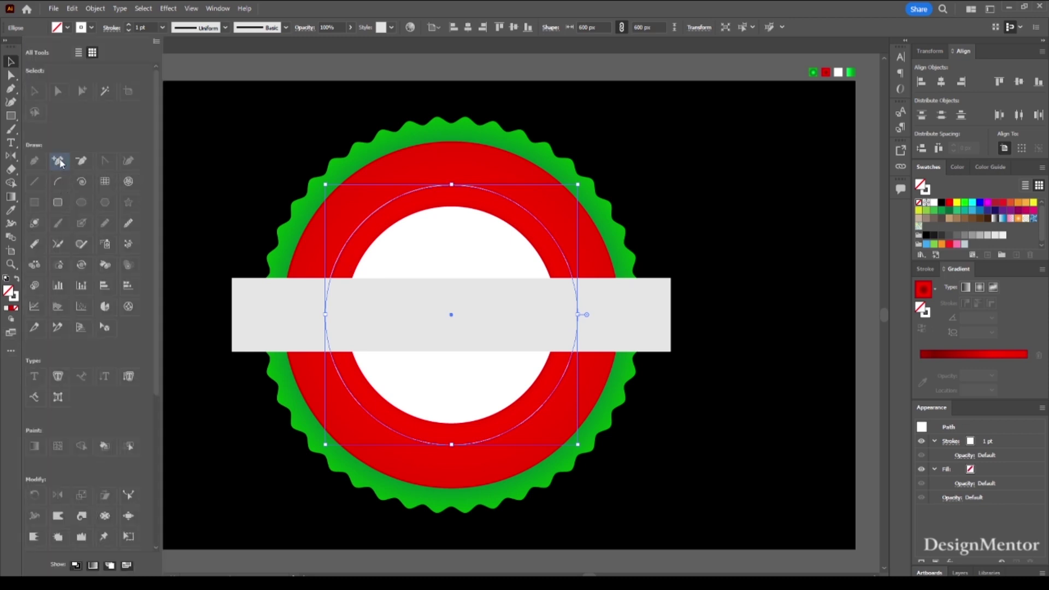
left_click(58, 161)
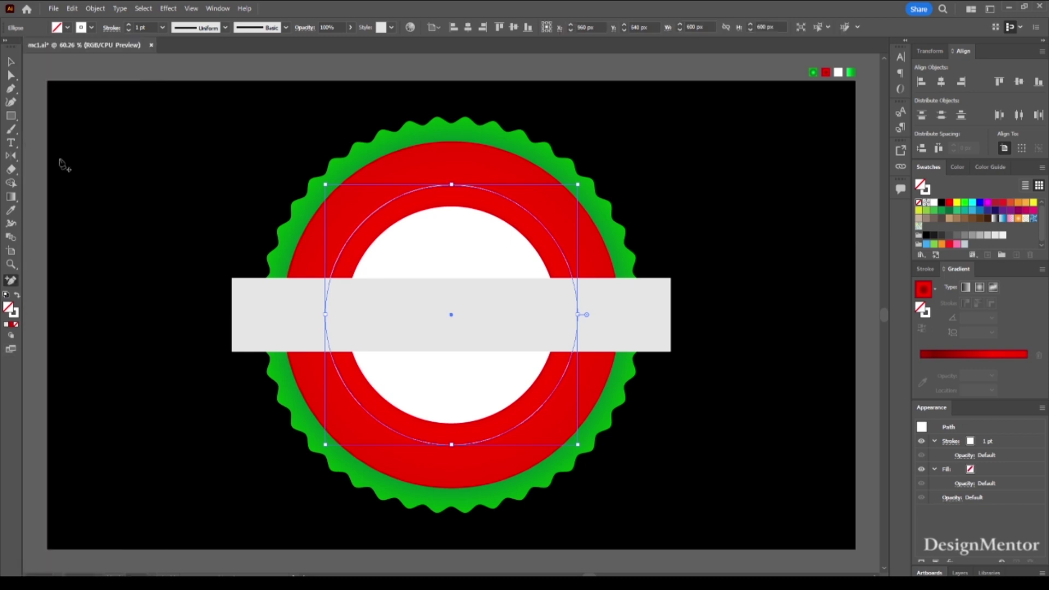
left_click(332, 272)
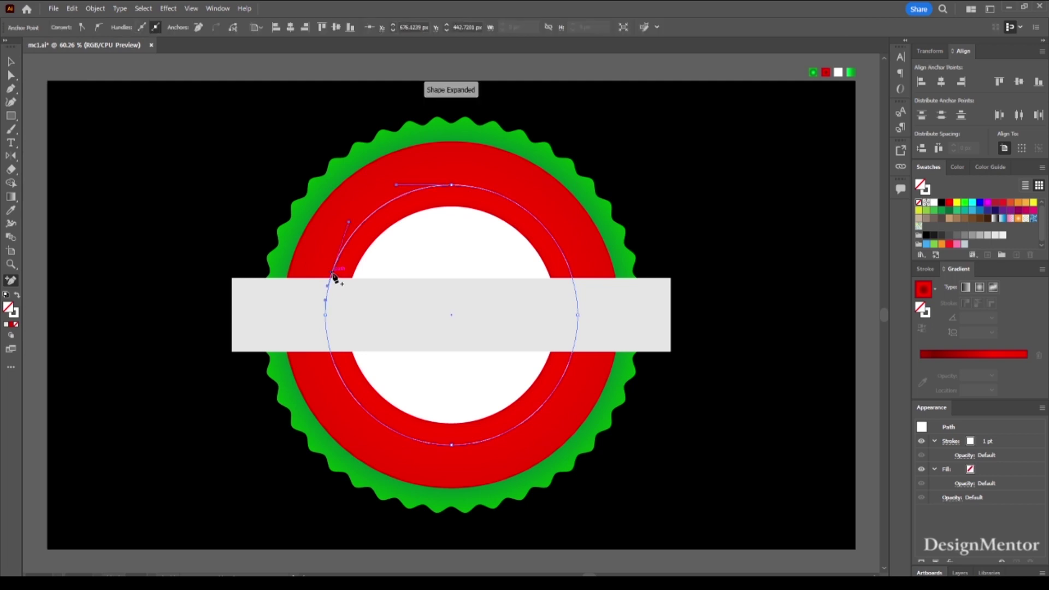
left_click(571, 271)
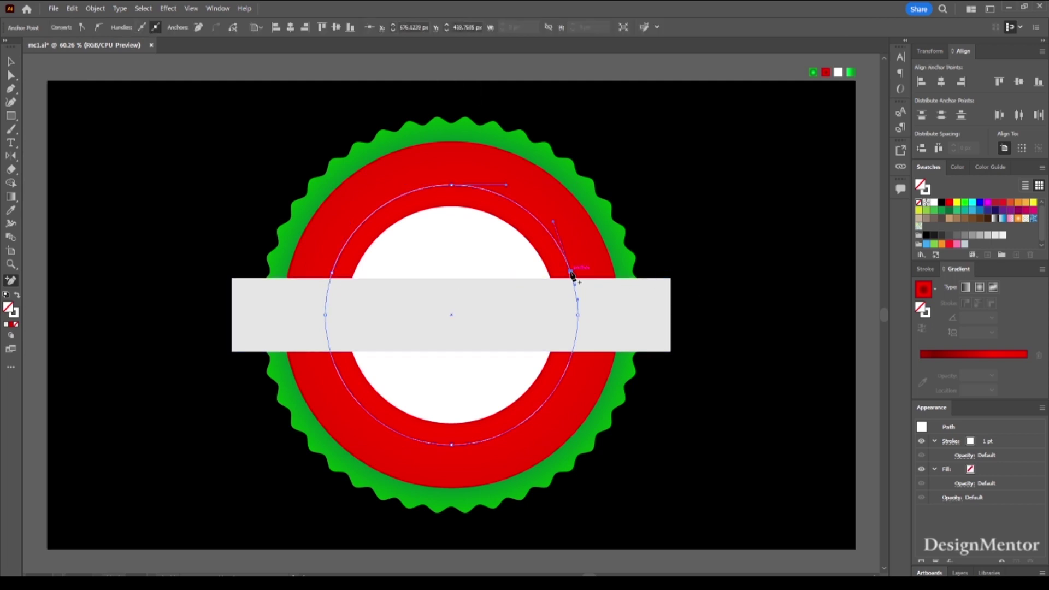
left_click(332, 356)
Delete the grey band, then remove the circle's left and right anchors
key("v")
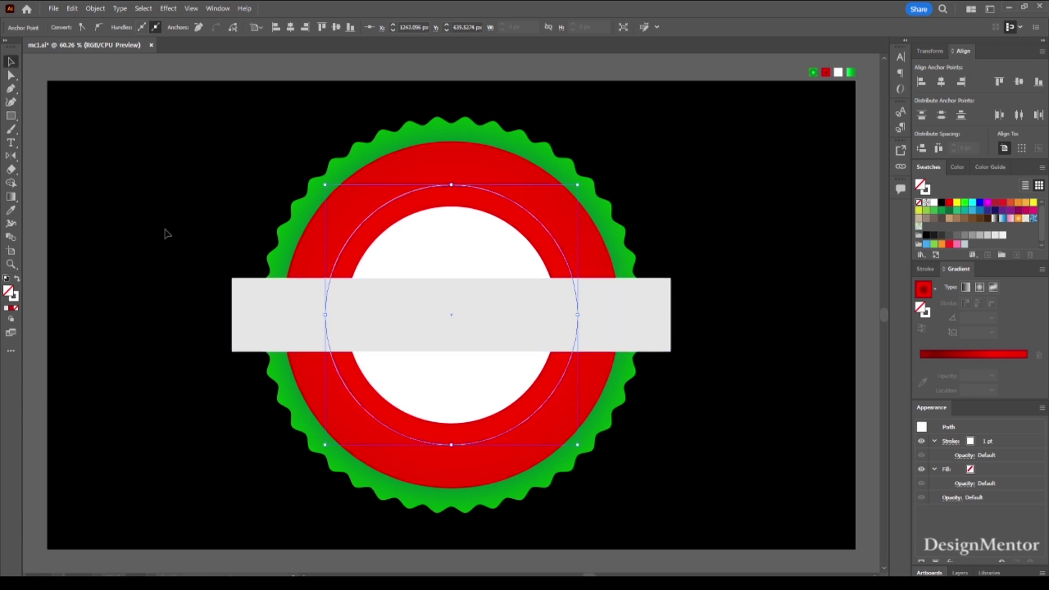
left_click(272, 317)
key("Delete")
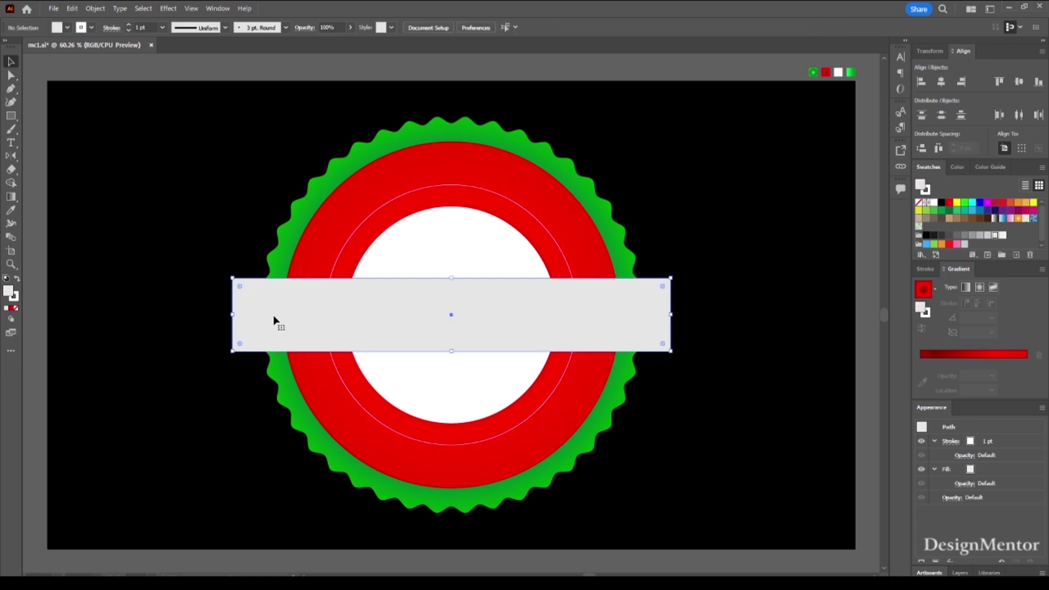
left_click(328, 322)
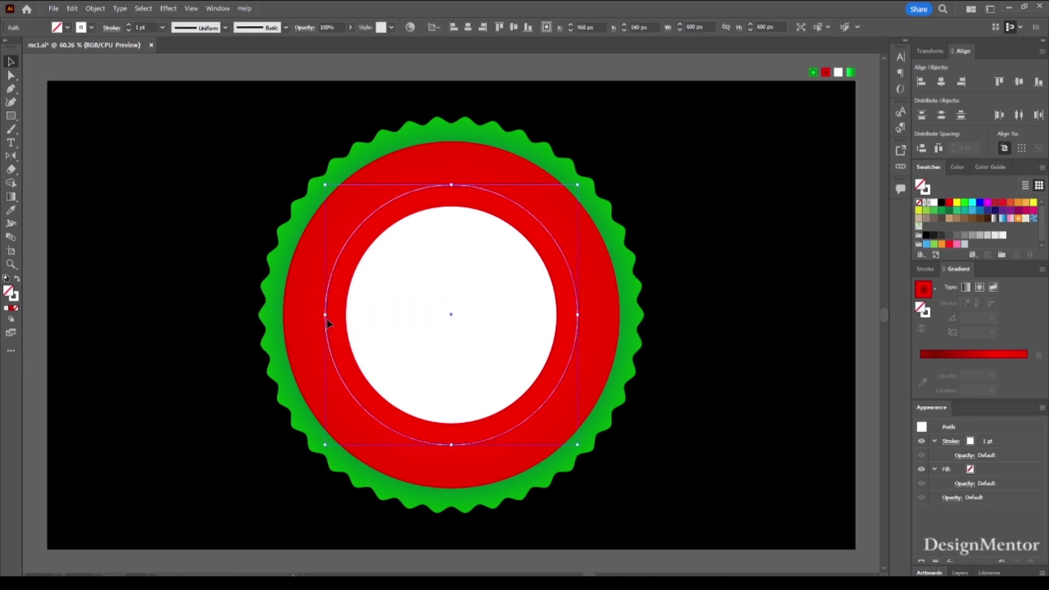
key("a")
left_click(317, 307)
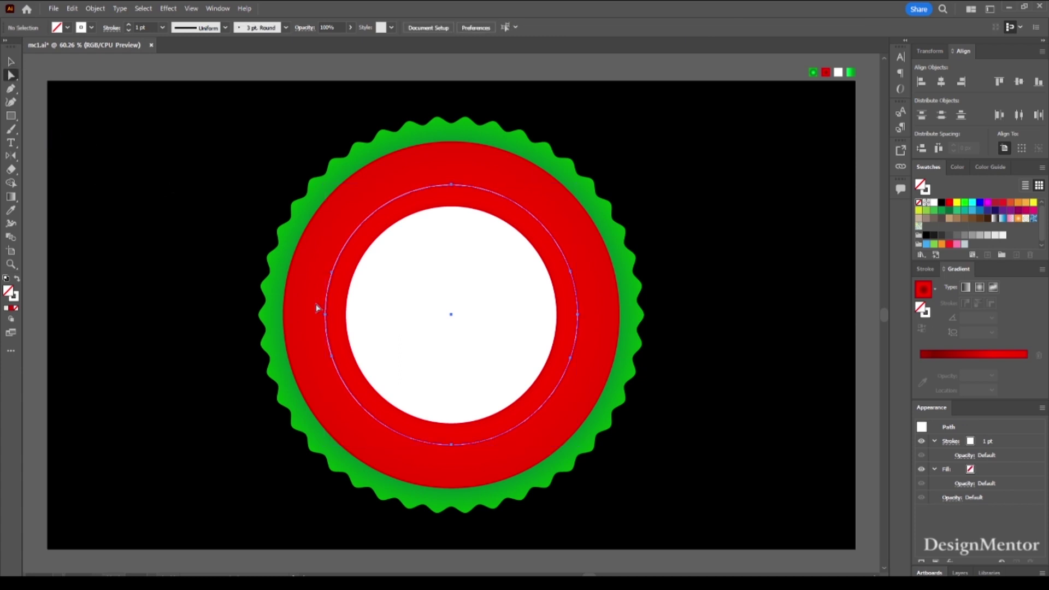
left_click_drag(317, 307, 334, 329)
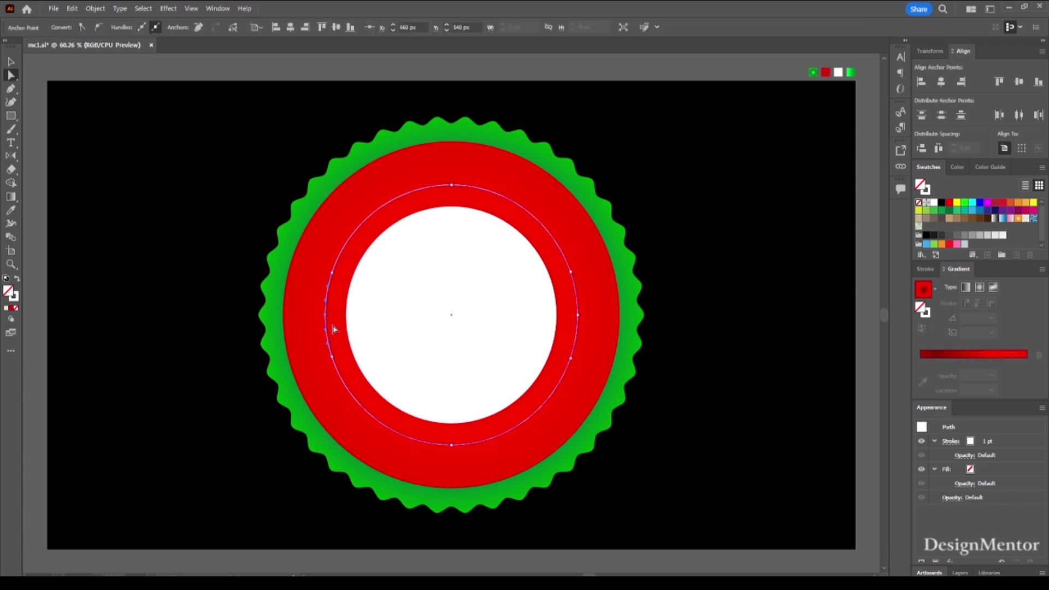
key("Delete")
left_click(573, 328)
key("Delete")
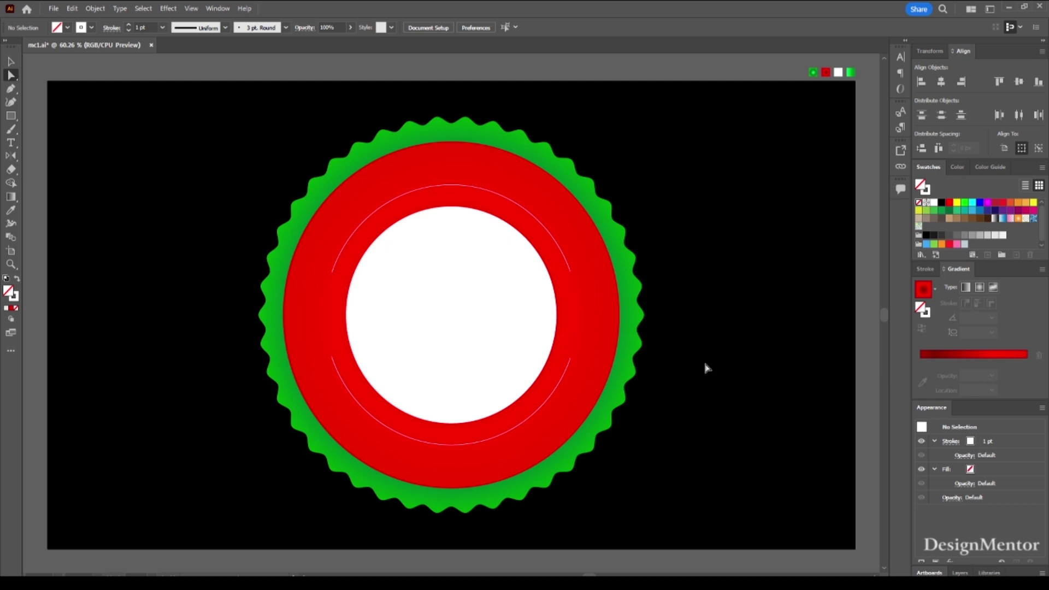
Set the Type tool to Neutraface Text Bold at 78 pt and place placeholder text on the top arc
key("t")
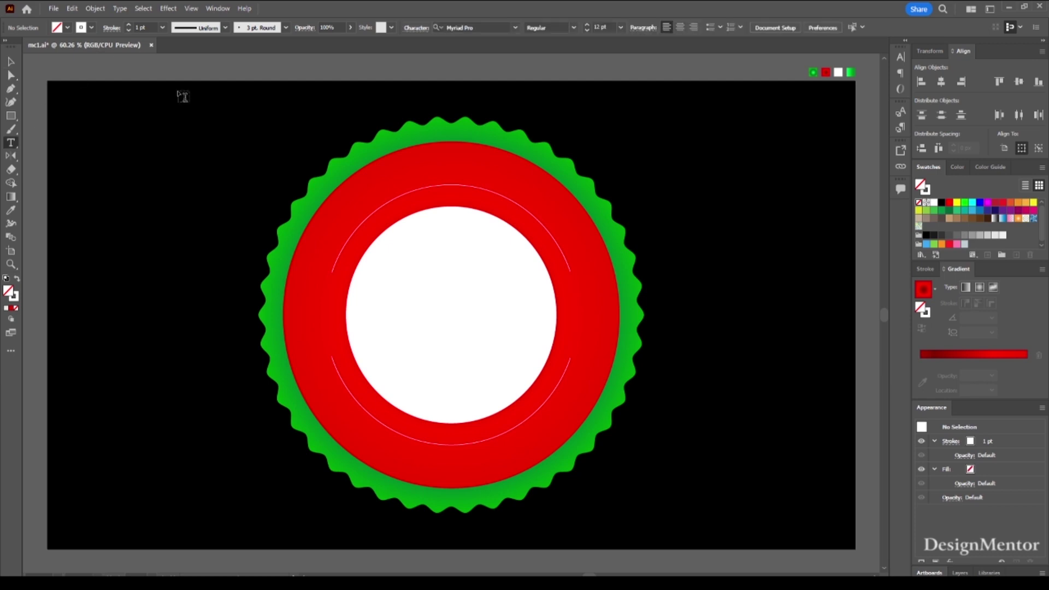
left_click(601, 27)
type("78")
key("Return")
left_click(494, 26)
type("neau")
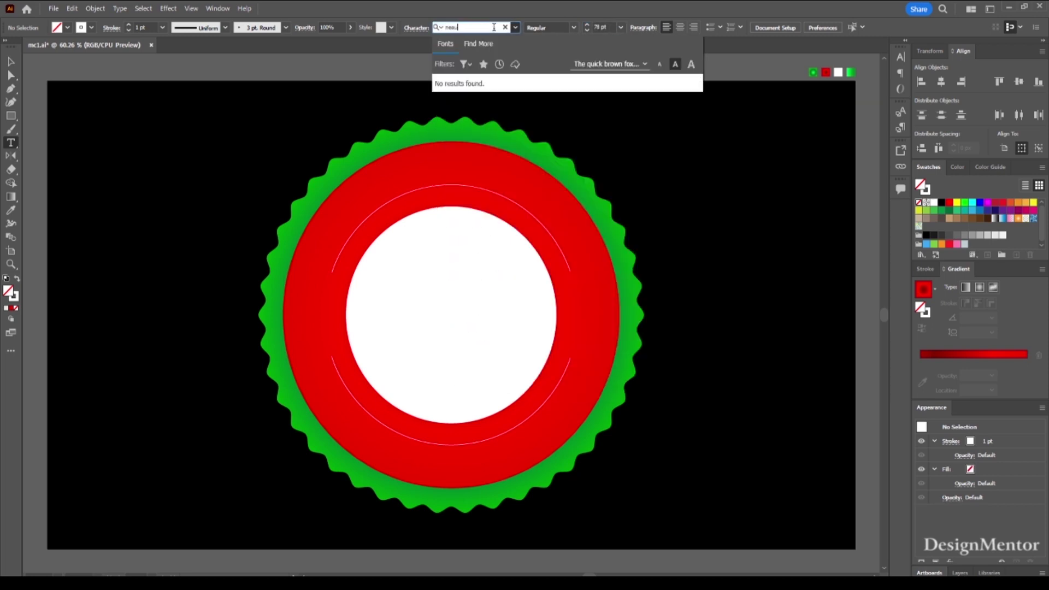
key("BackSpace")
key("BackSpace")
key("BackSpace")
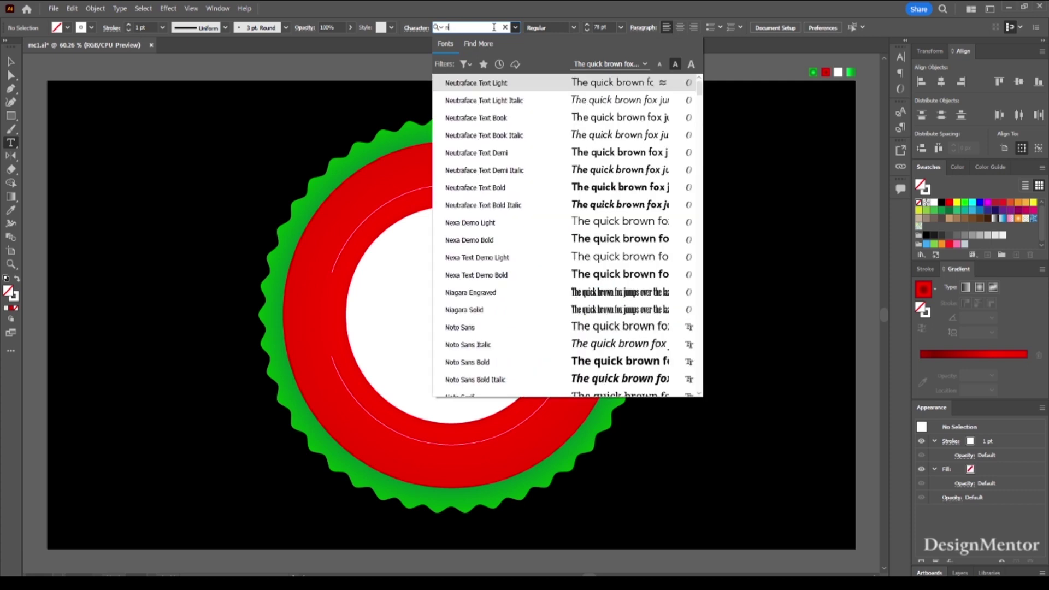
left_click(480, 84)
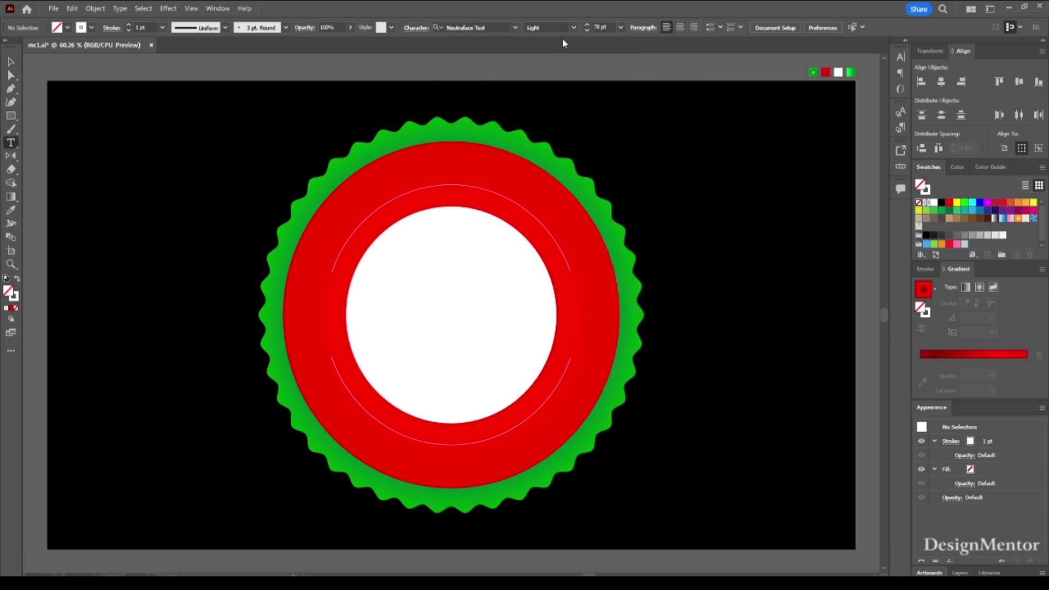
left_click(574, 28)
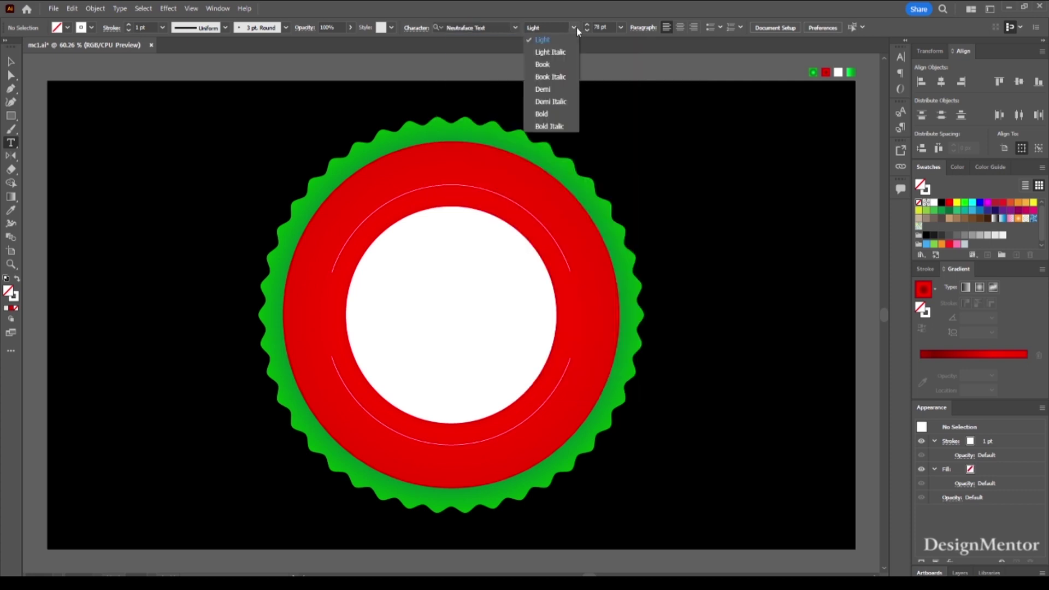
left_click(552, 116)
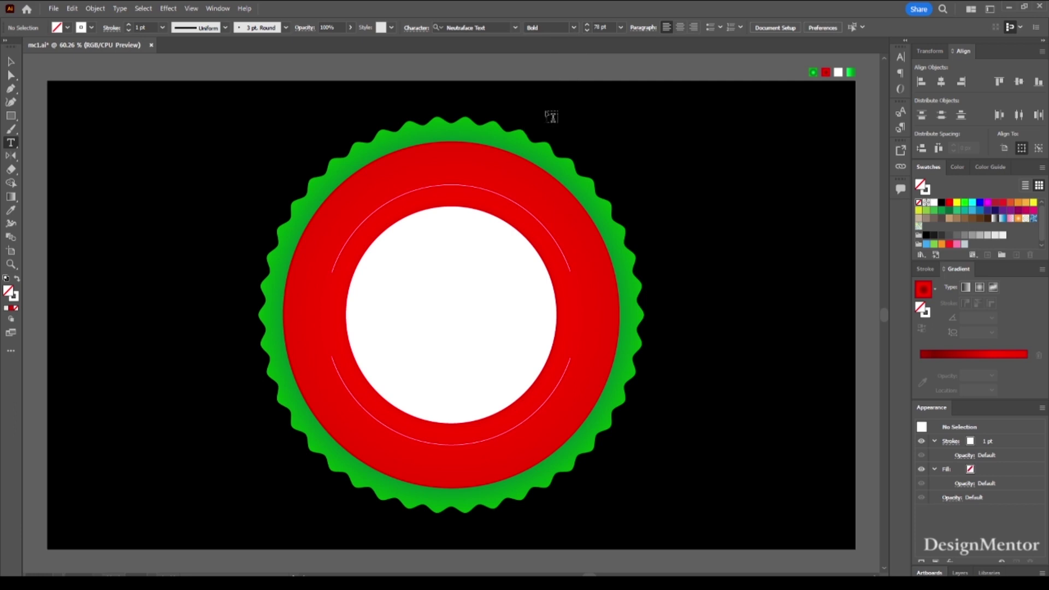
left_click(334, 265)
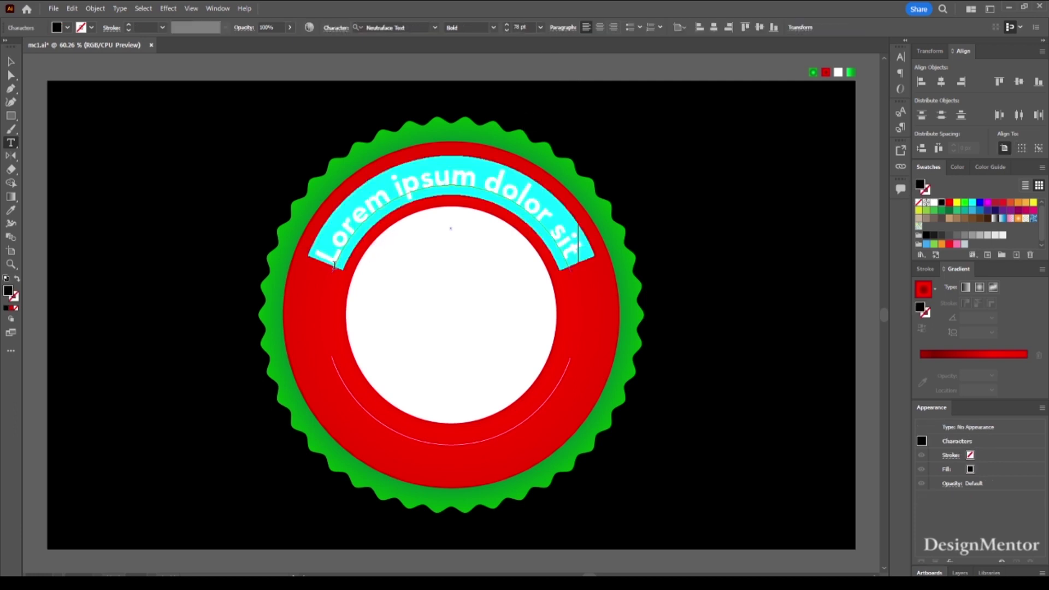
Make the curved text white and replace the placeholder with 'MERRY CHRISTMAS'
left_click(66, 27)
left_click(23, 47)
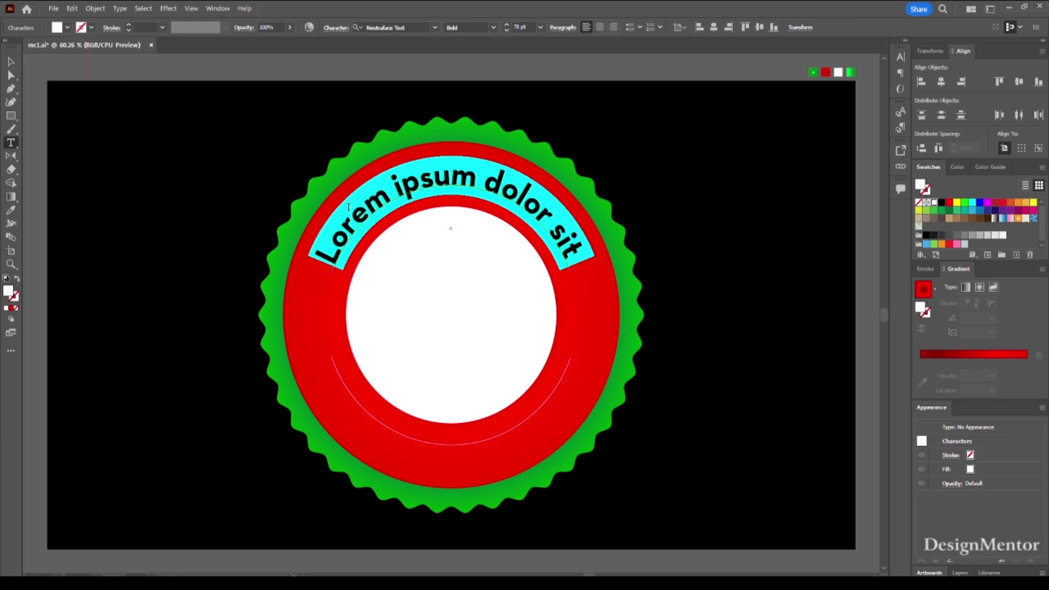
left_click(336, 253)
double_click(339, 251)
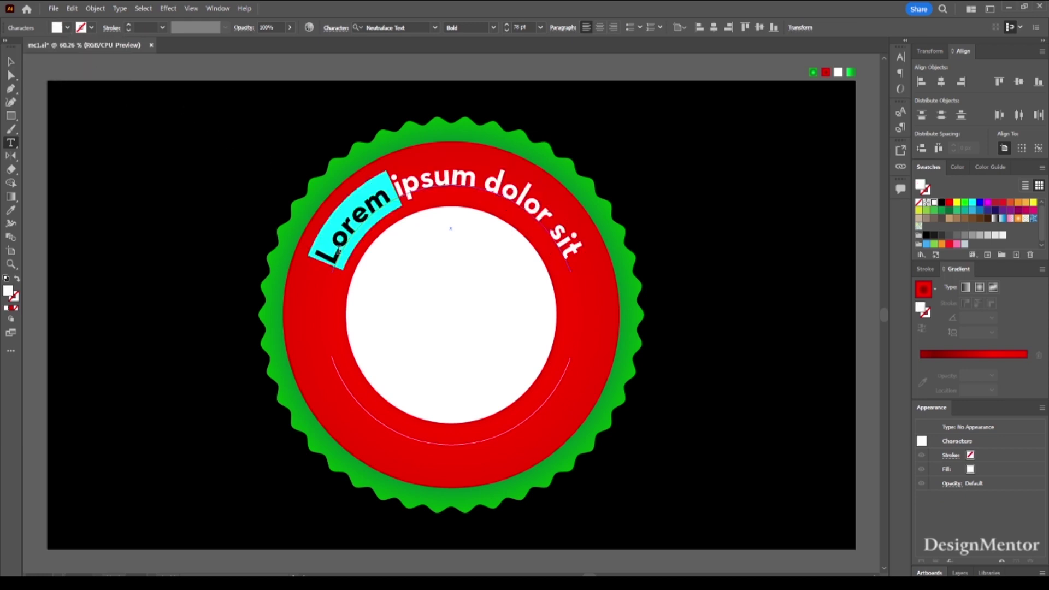
key("ctrl+a")
key("BackSpace")
type("MERRY CHRI")
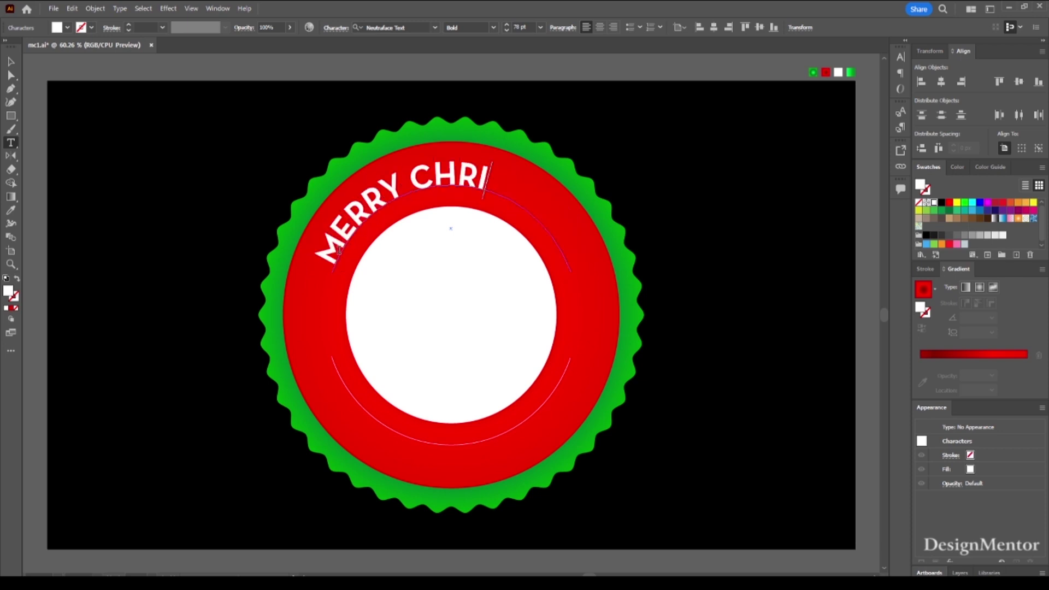
type("STMAS")
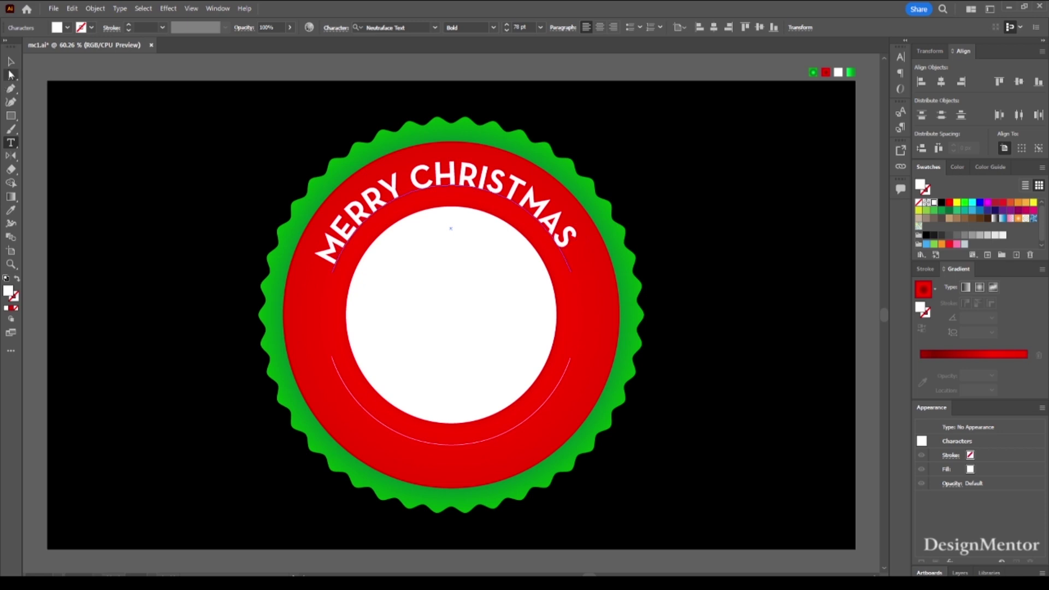
Slide 'MERRY CHRISTMAS' along the top arc so it sits centred
left_click(10, 61)
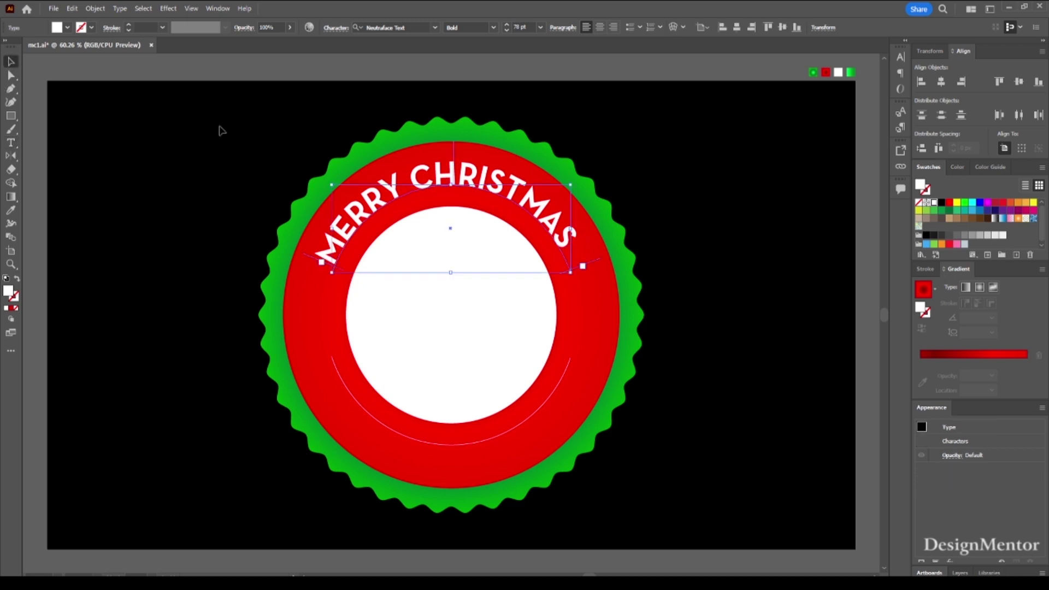
left_click(240, 160)
left_click(317, 255)
left_click_drag(306, 257, 312, 249)
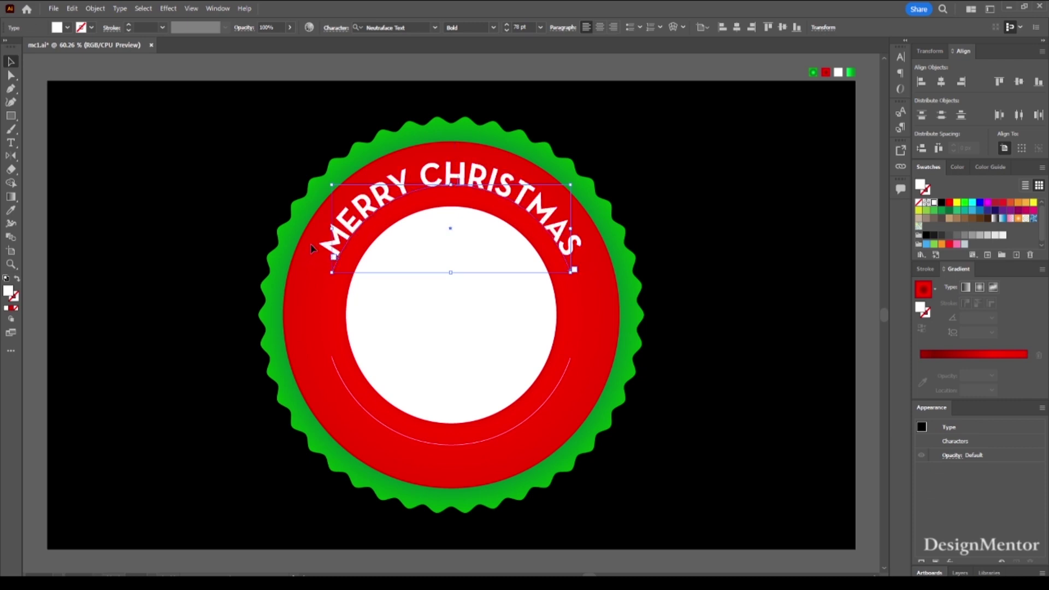
left_click(67, 67)
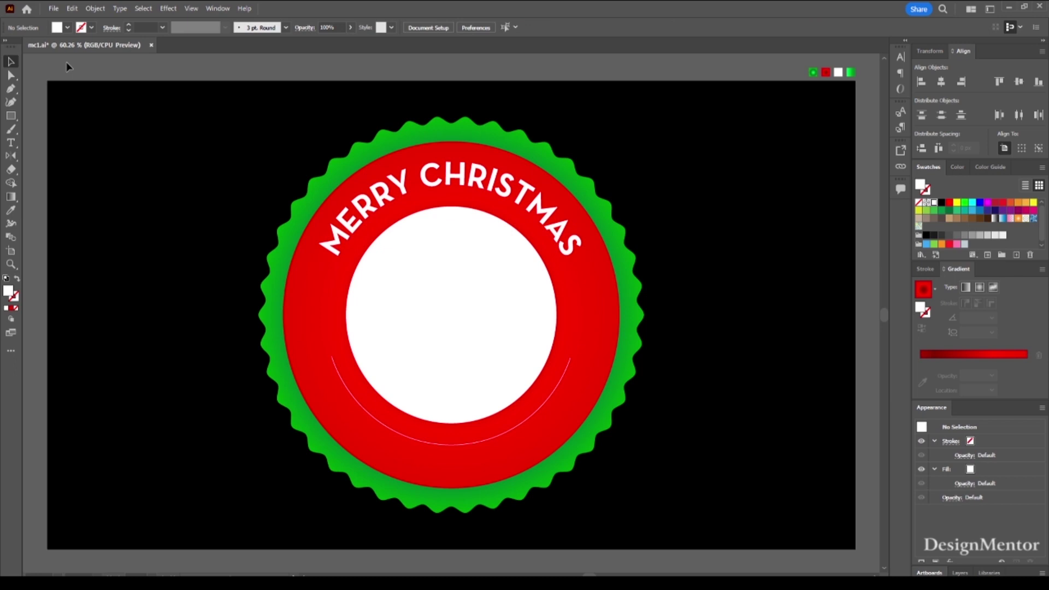
Select the bottom arc and switch to the Type on a Path tool
left_click(349, 394)
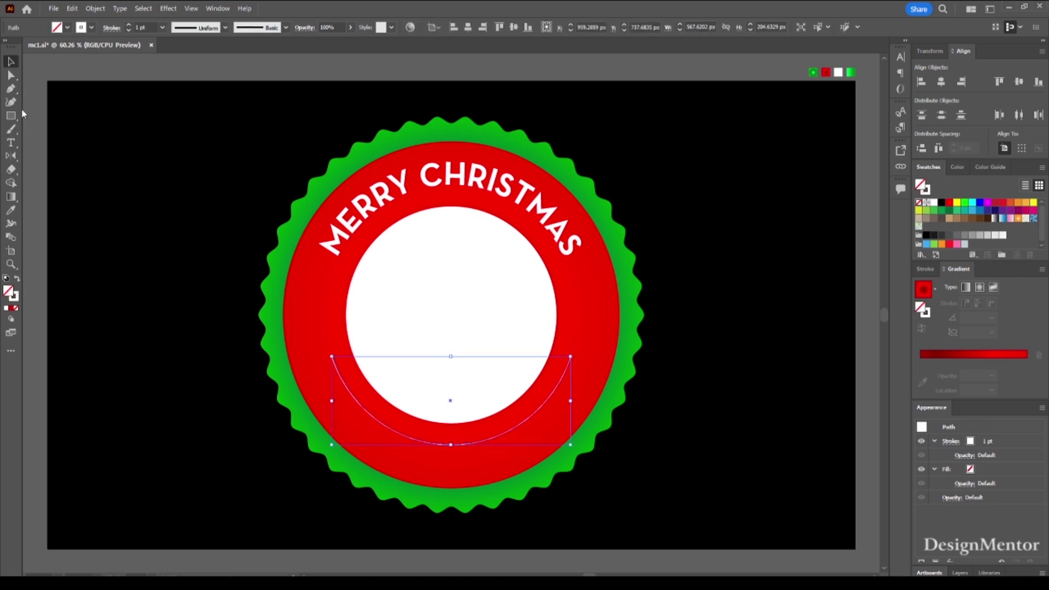
left_click(84, 67)
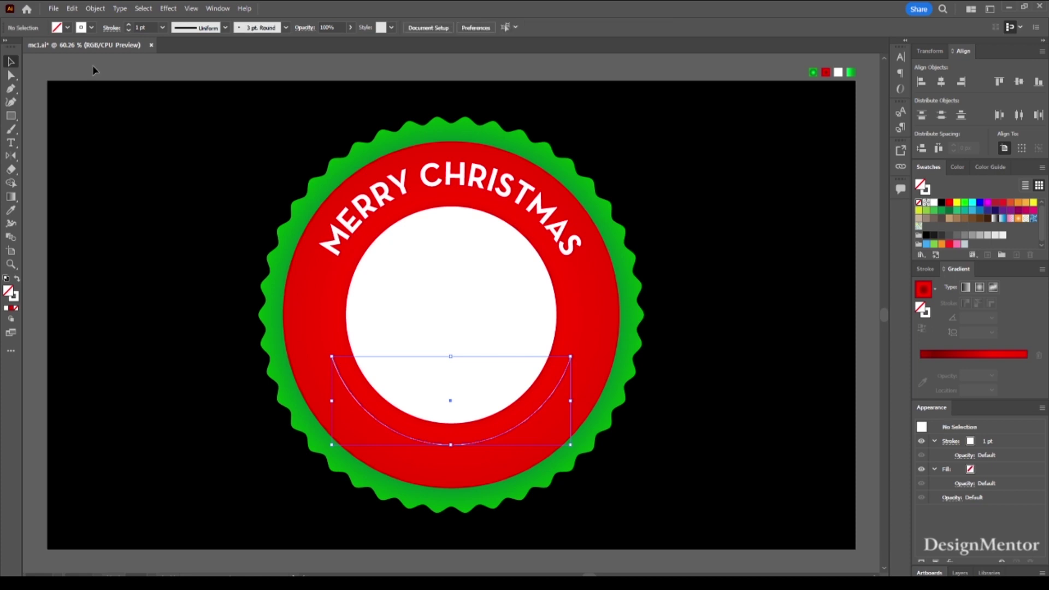
left_click(342, 383)
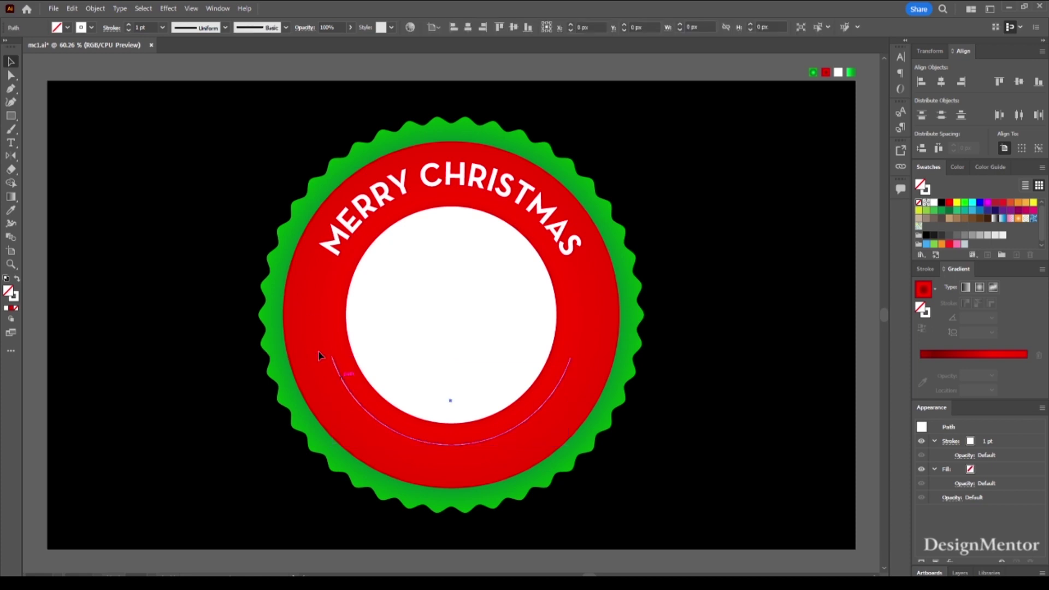
key("t")
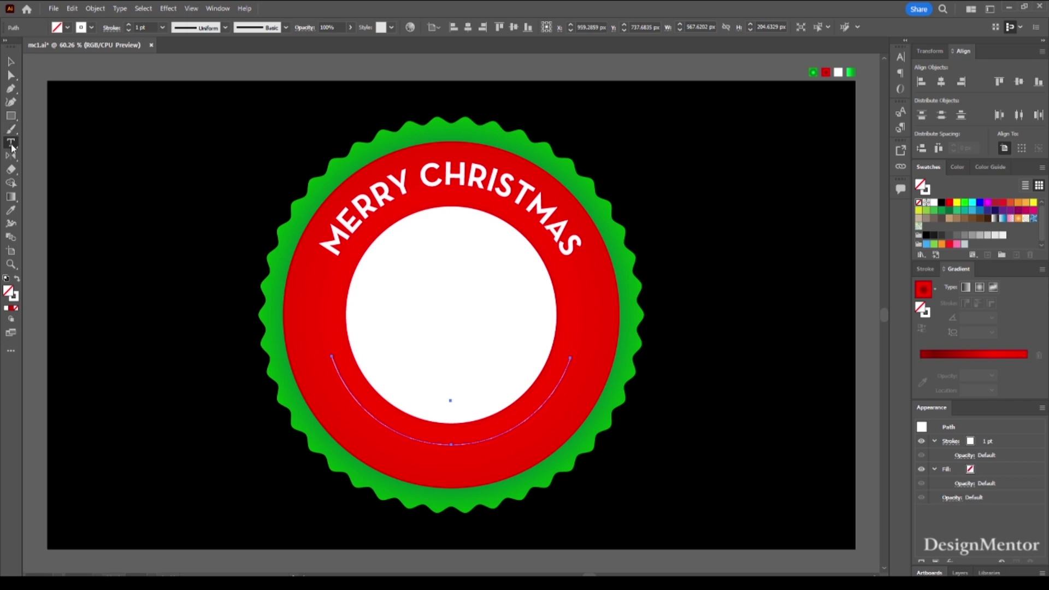
left_click_drag(12, 144, 68, 161)
left_click(68, 160)
Start text on the bottom arc and give it a white fill
left_click(333, 361)
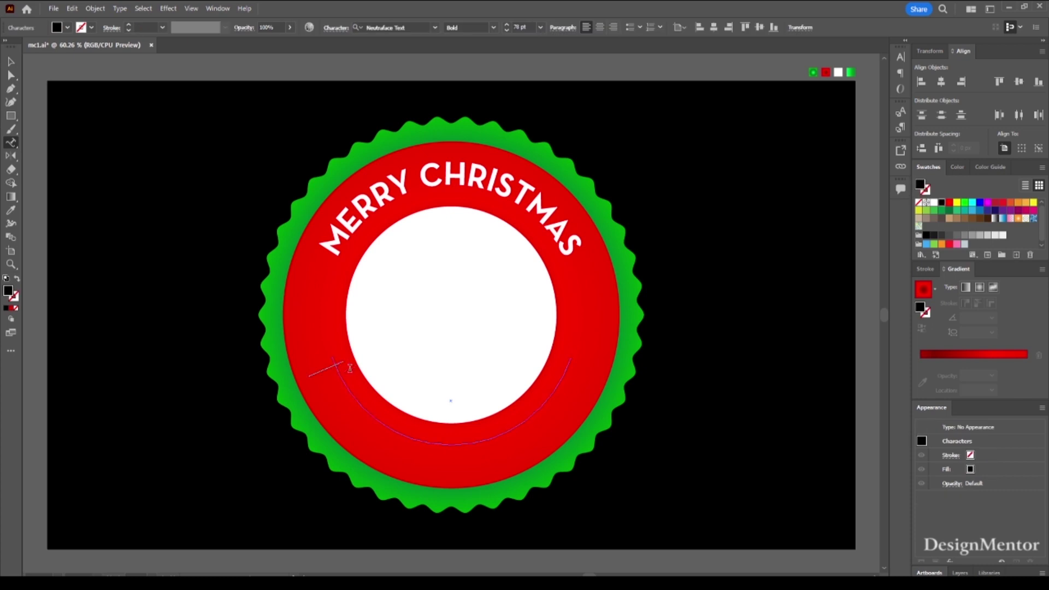
left_click(67, 27)
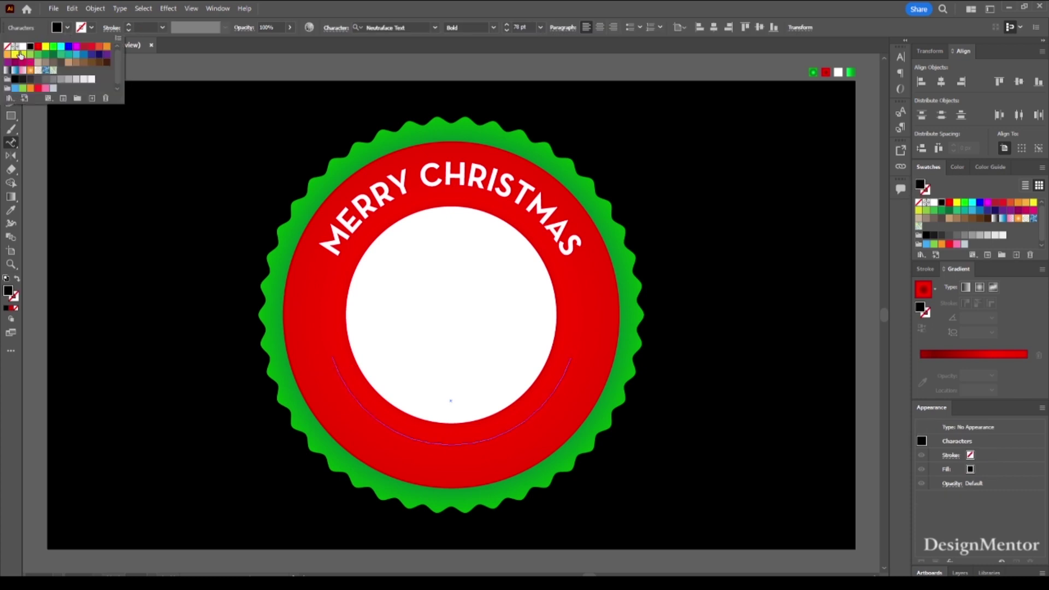
left_click(23, 46)
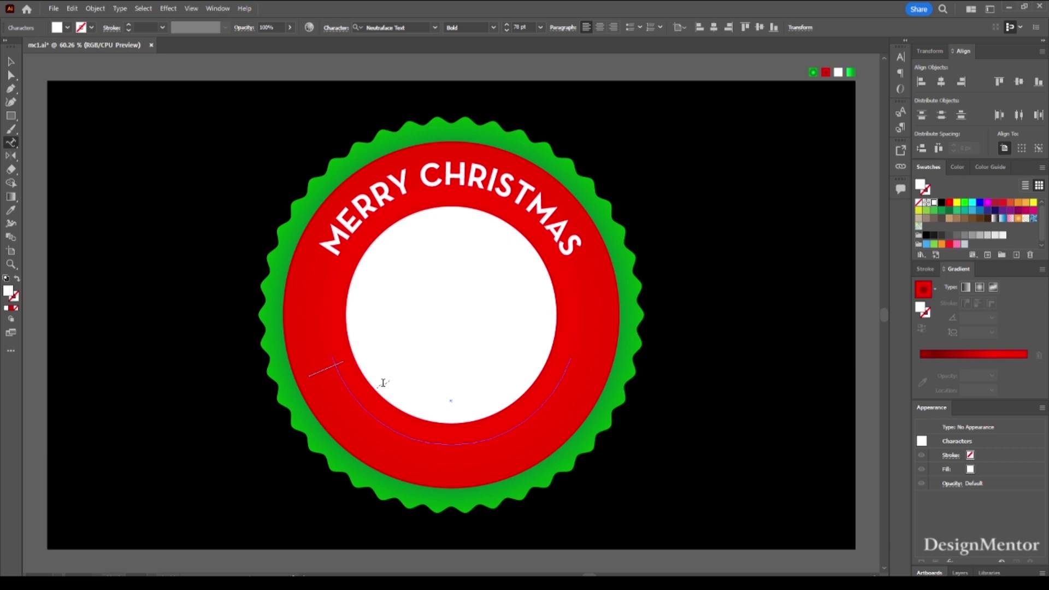
left_click(120, 8)
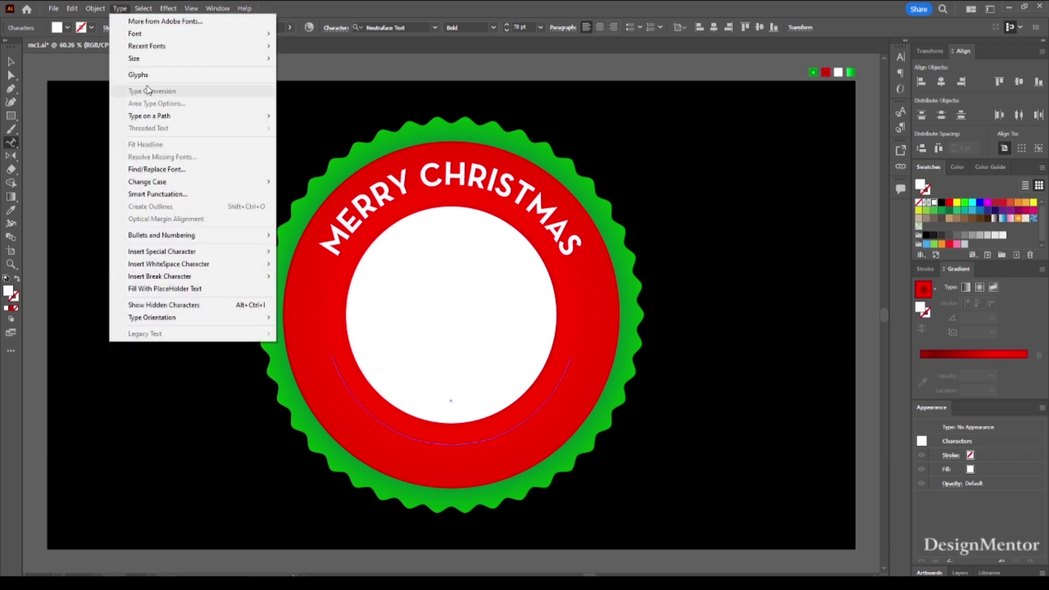
mouse_move(149, 116)
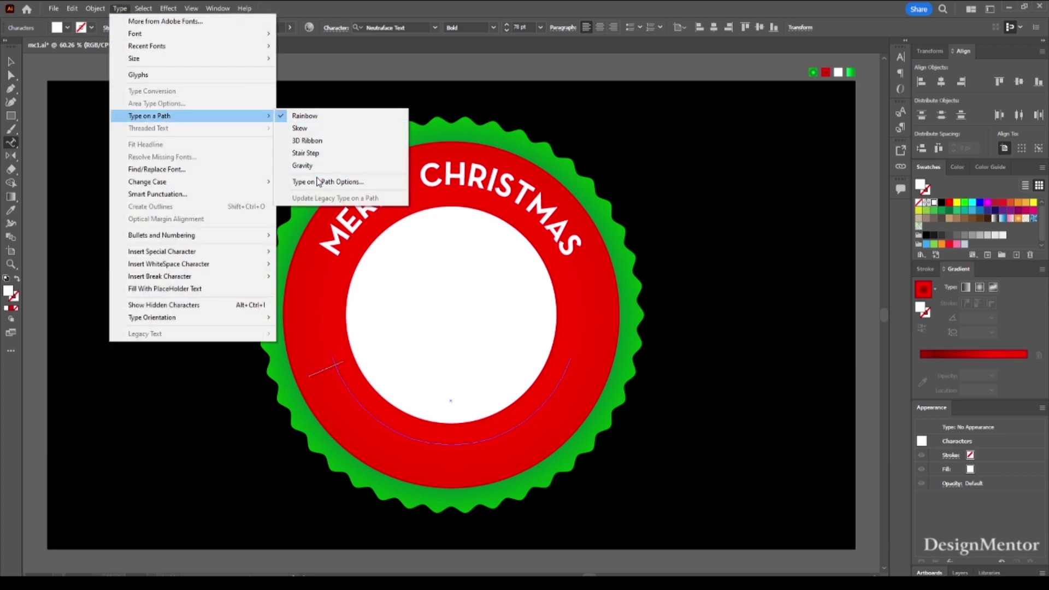
Turn on Flip in Type on a Path Options for the bottom text
left_click(317, 181)
left_click(757, 225)
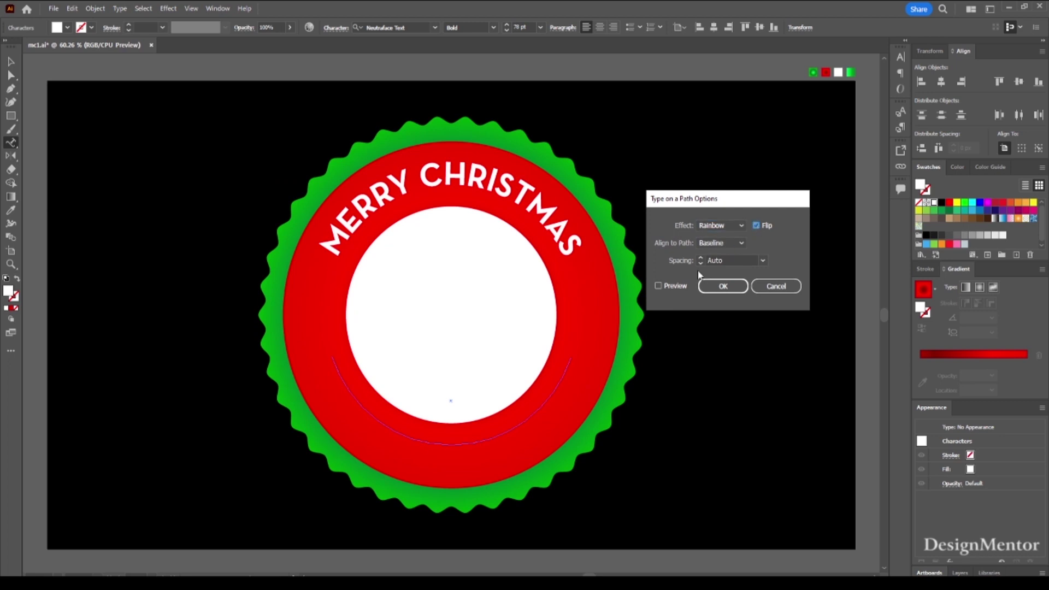
left_click(724, 286)
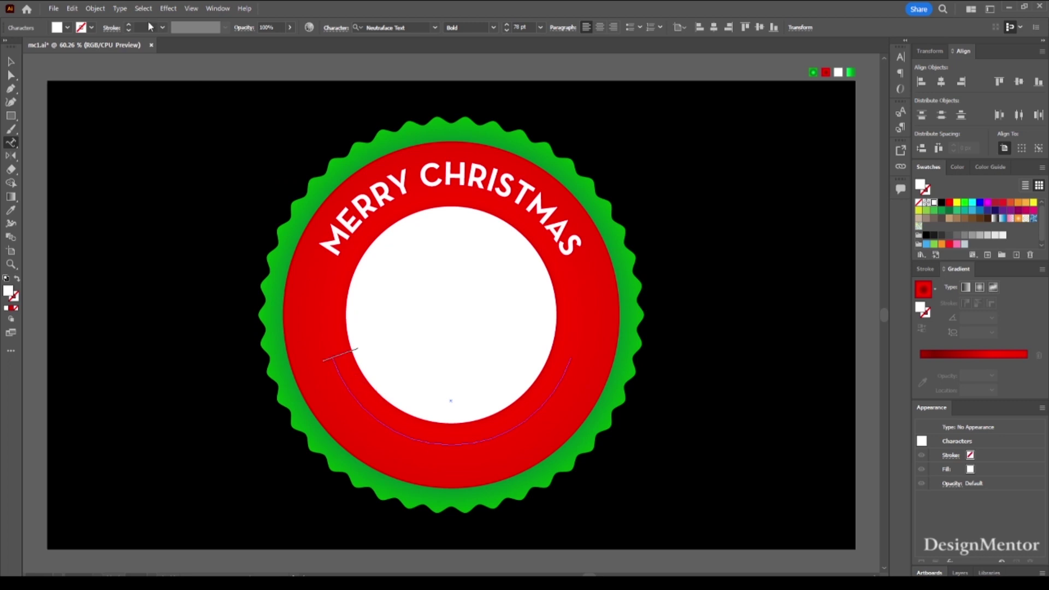
Set the bottom text's Align to Path option to Ascender, then deselect it
left_click(120, 9)
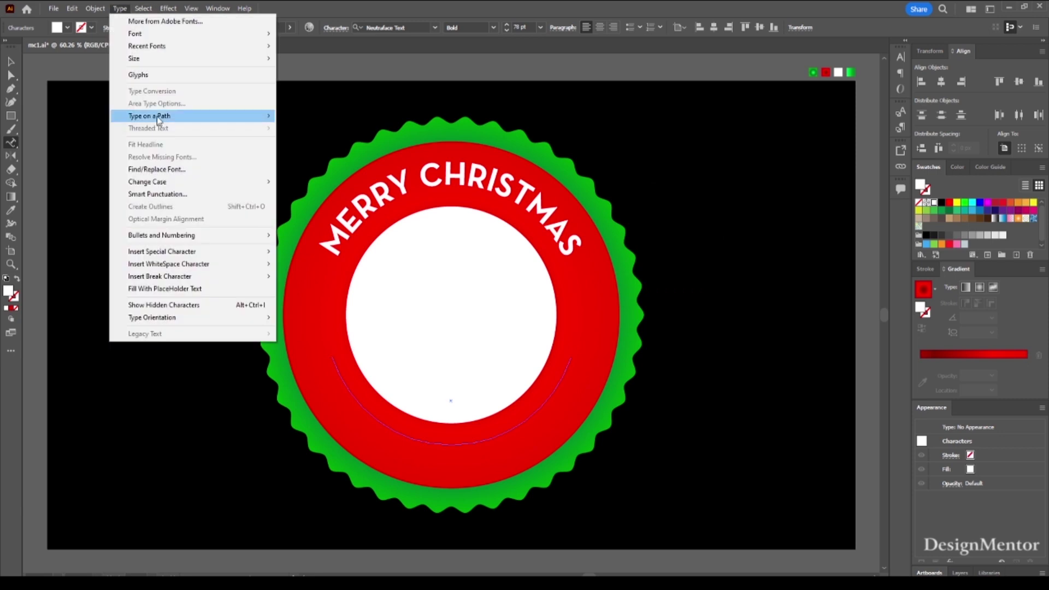
mouse_move(149, 116)
left_click(328, 181)
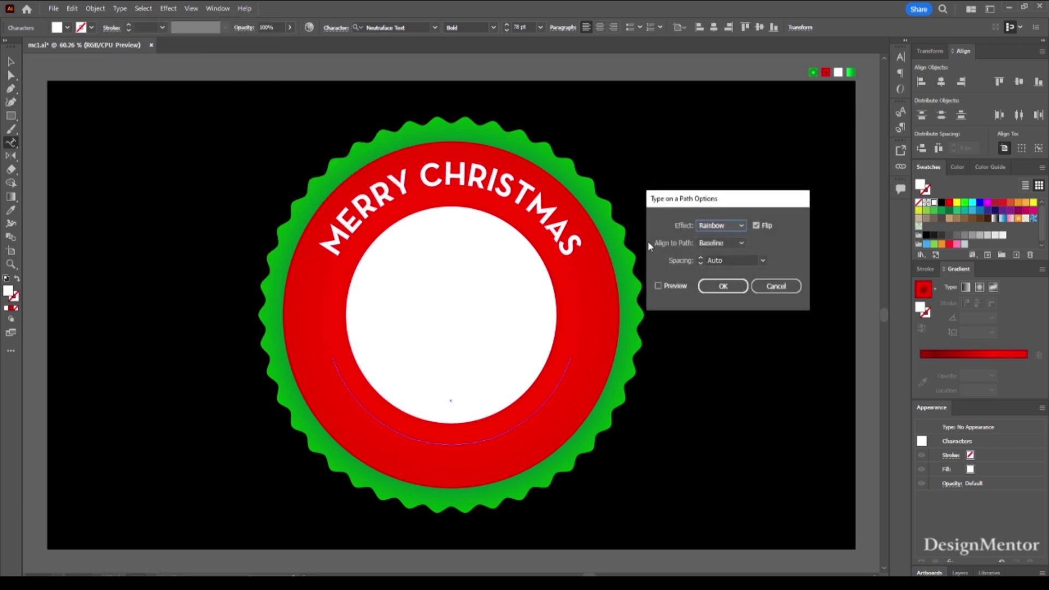
left_click(658, 286)
left_click(718, 245)
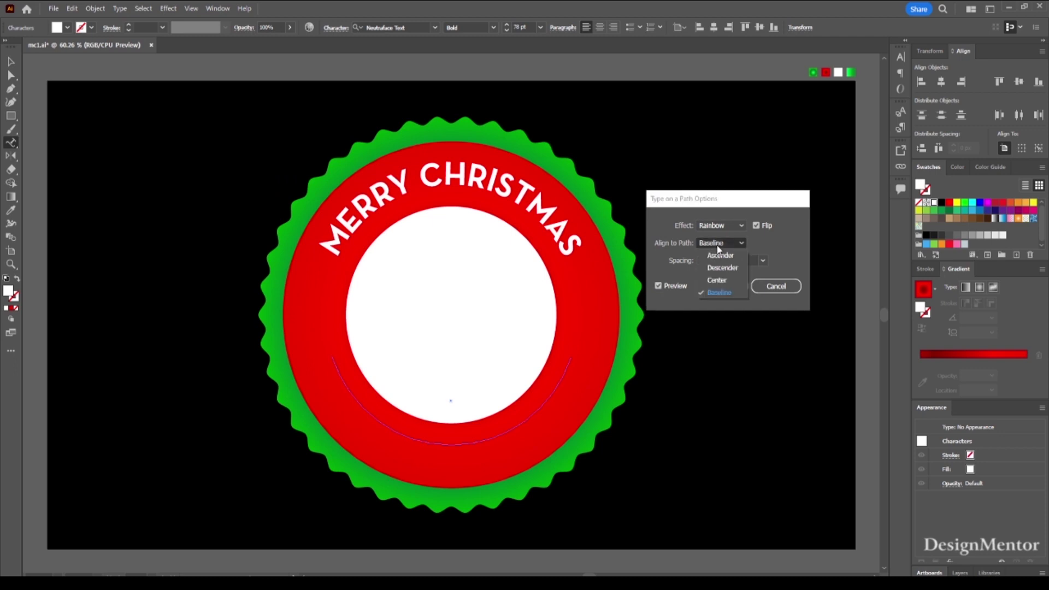
left_click(722, 256)
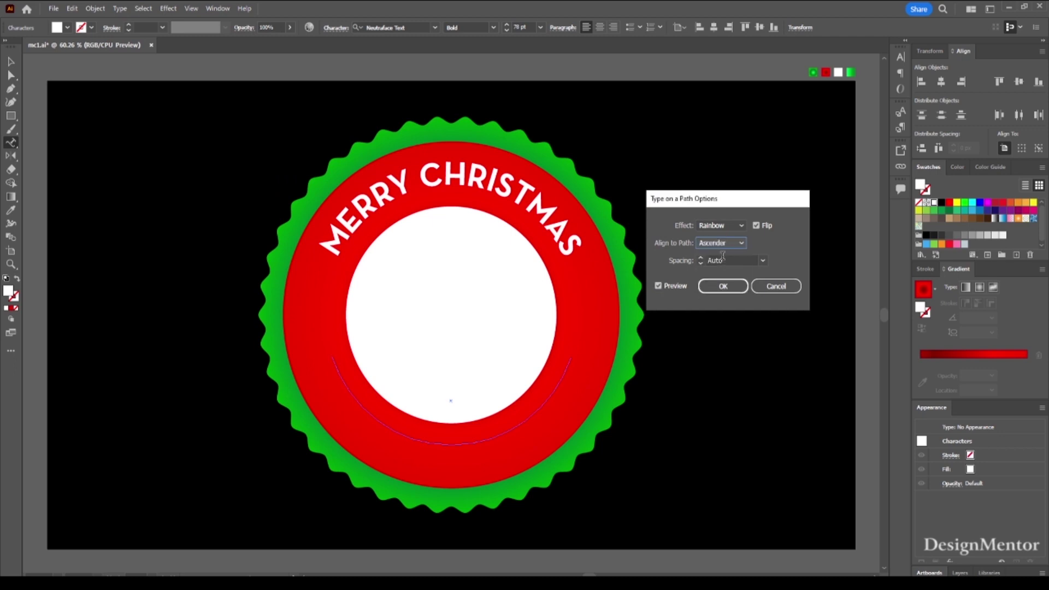
left_click(727, 285)
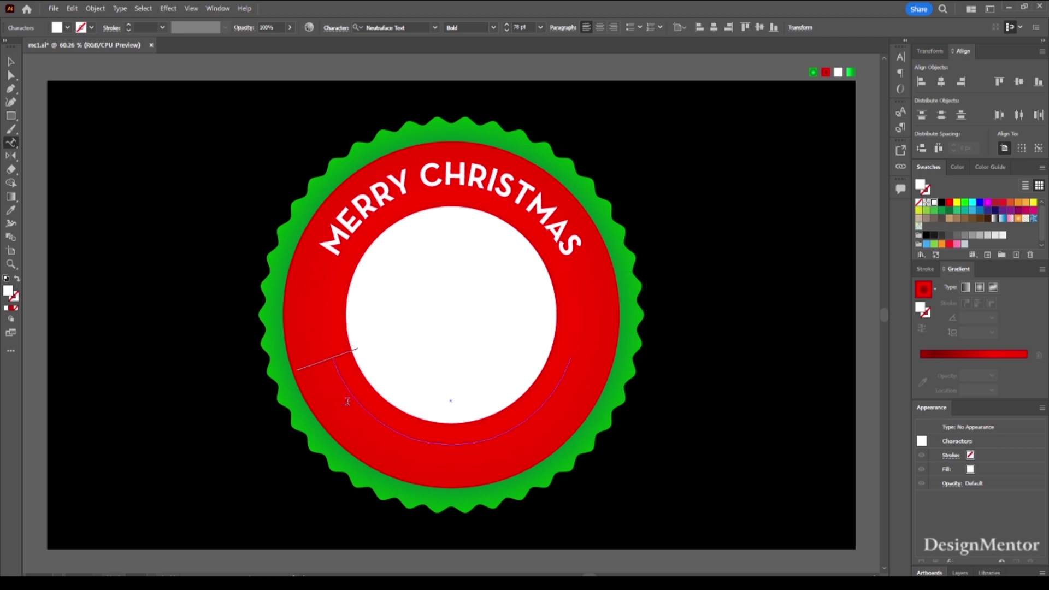
key("ctrl+shift+a")
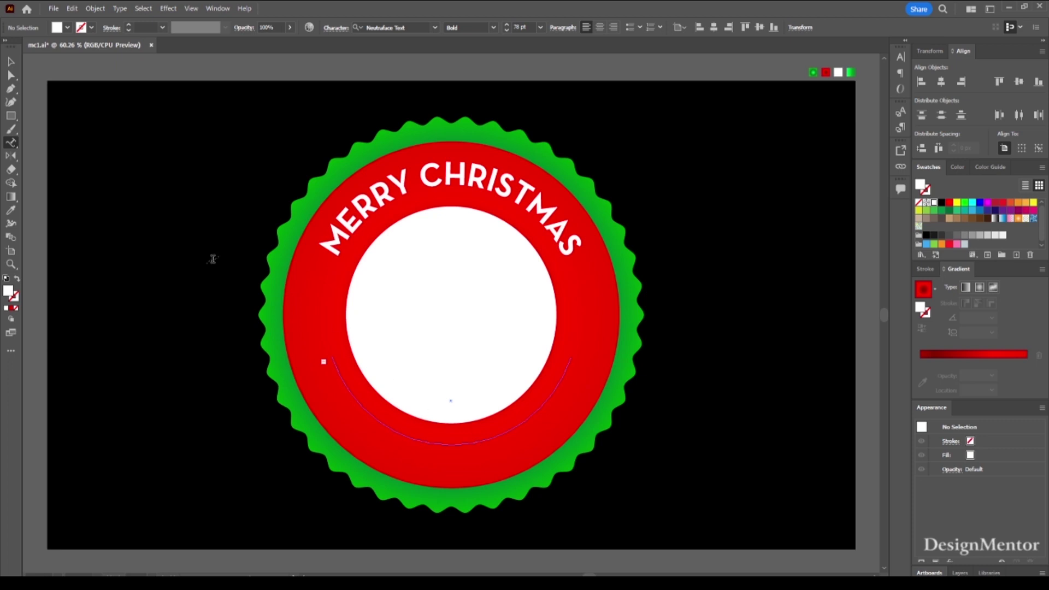
Select the lower path text and slide it along the bottom arc
left_click(10, 61)
left_click(333, 390)
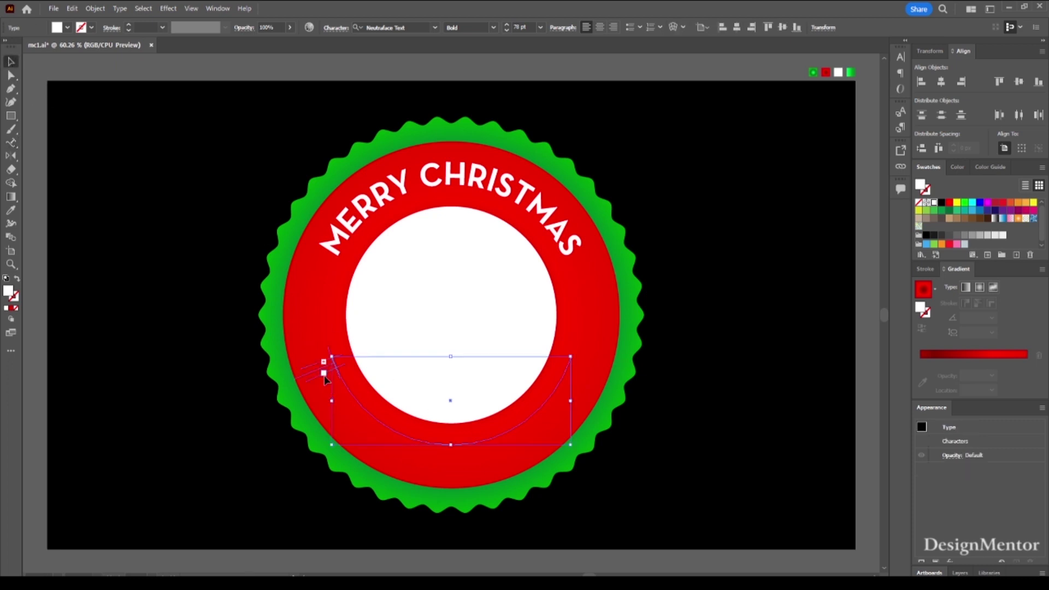
left_click_drag(310, 384, 326, 405)
double_click(369, 402)
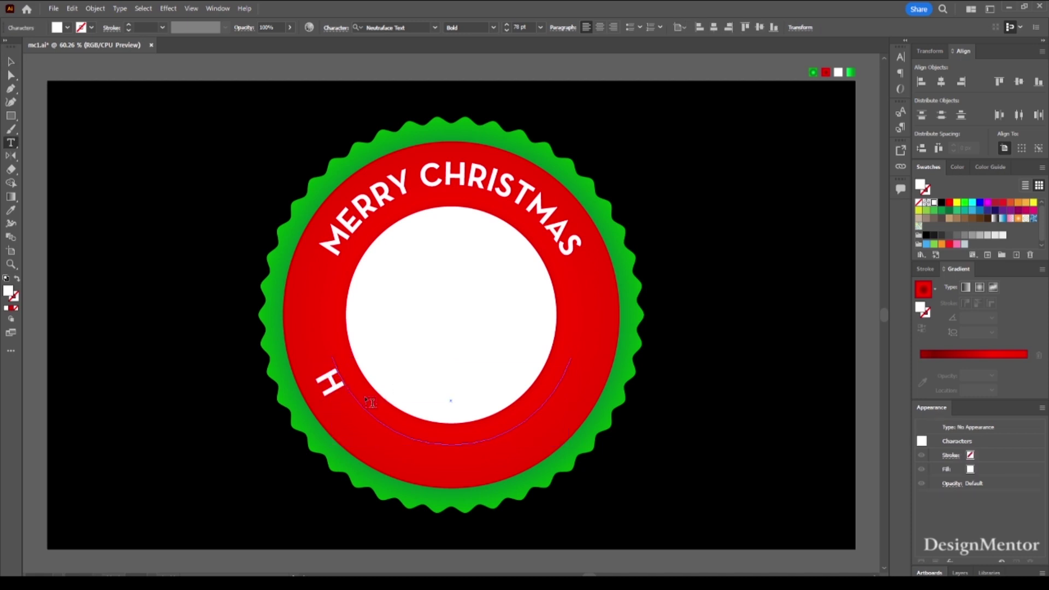
type("A")
key("ctrl+z")
Reapply Flip with Ascender alignment in Type on a Path Options, then reselect the text
left_click(119, 8)
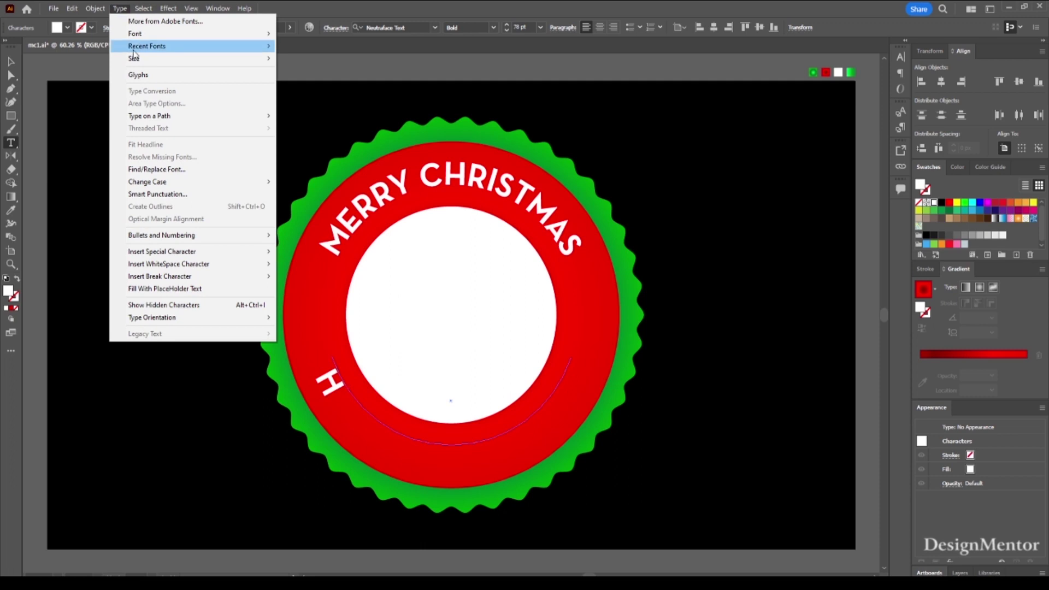
mouse_move(149, 116)
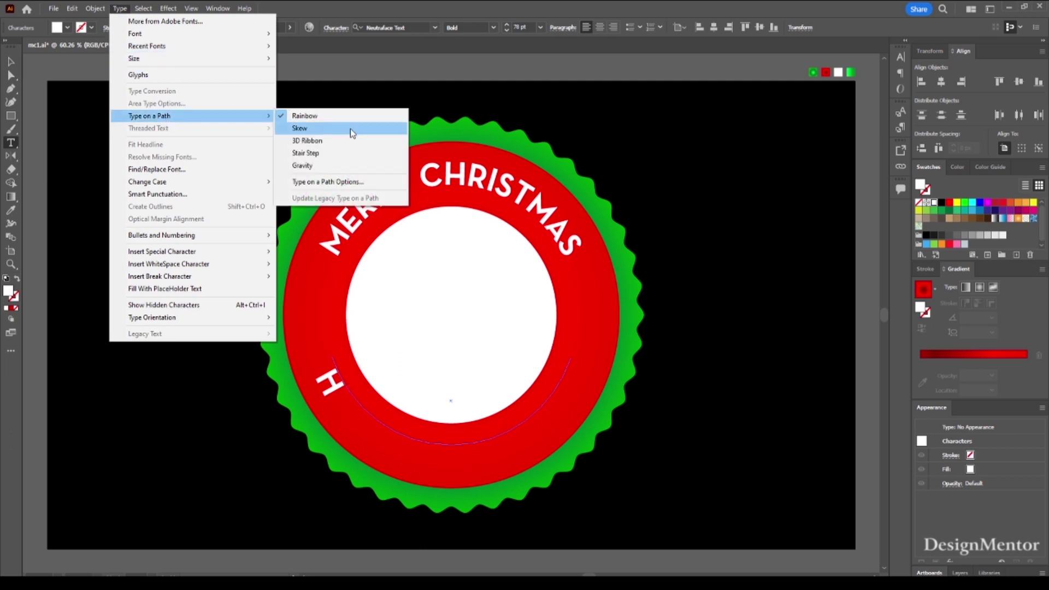
left_click(337, 179)
left_click(756, 226)
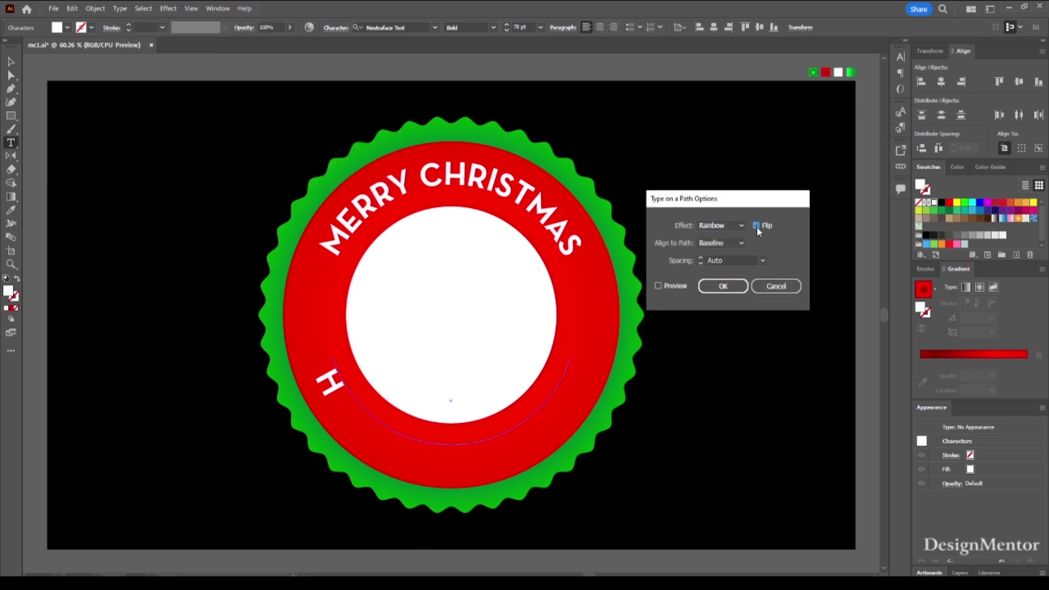
left_click(658, 286)
left_click(719, 245)
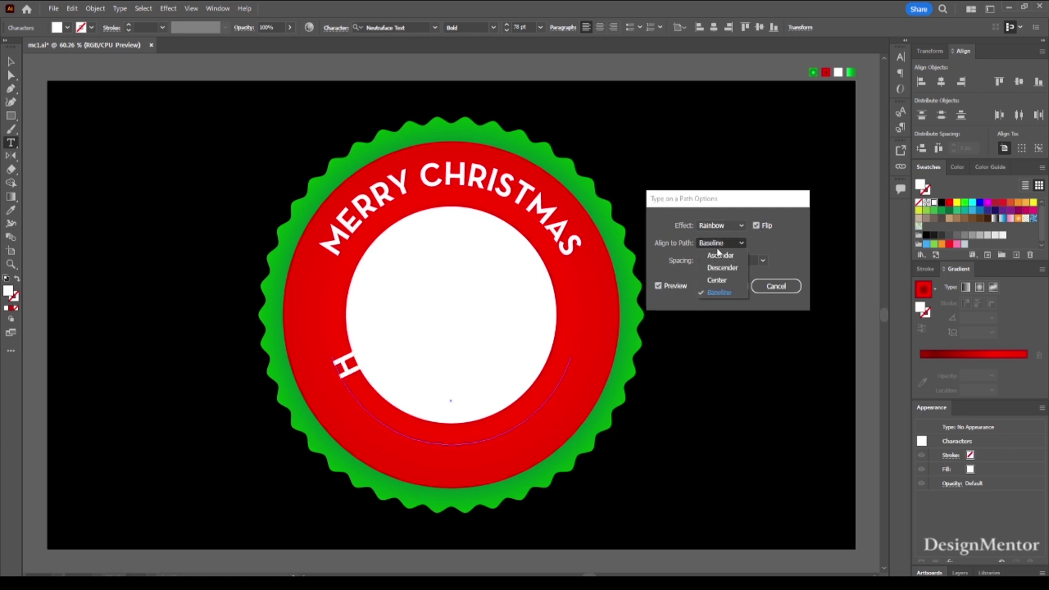
left_click(723, 287)
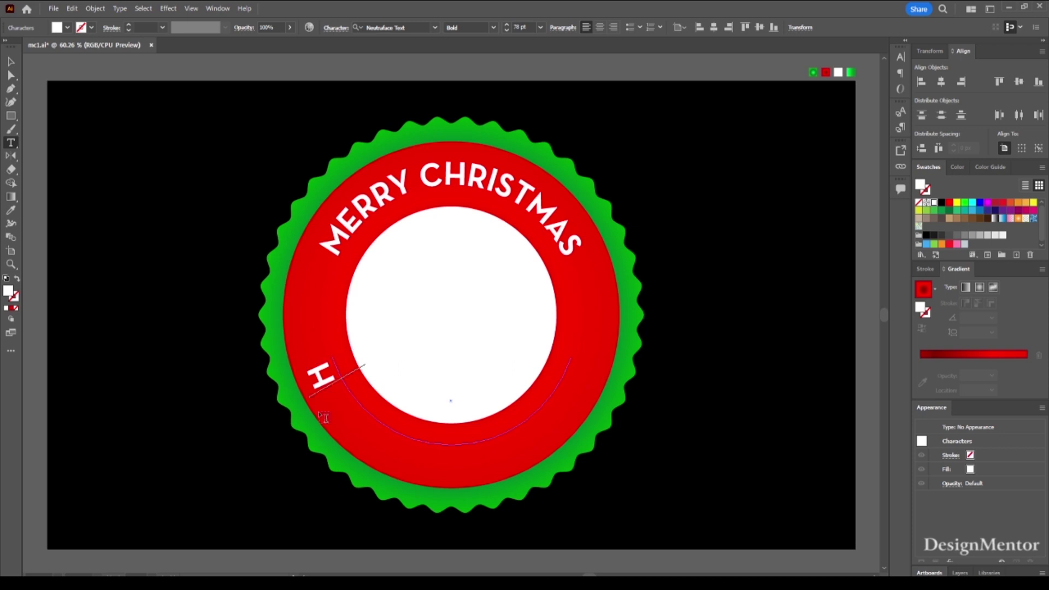
key("ctrl+shift+a")
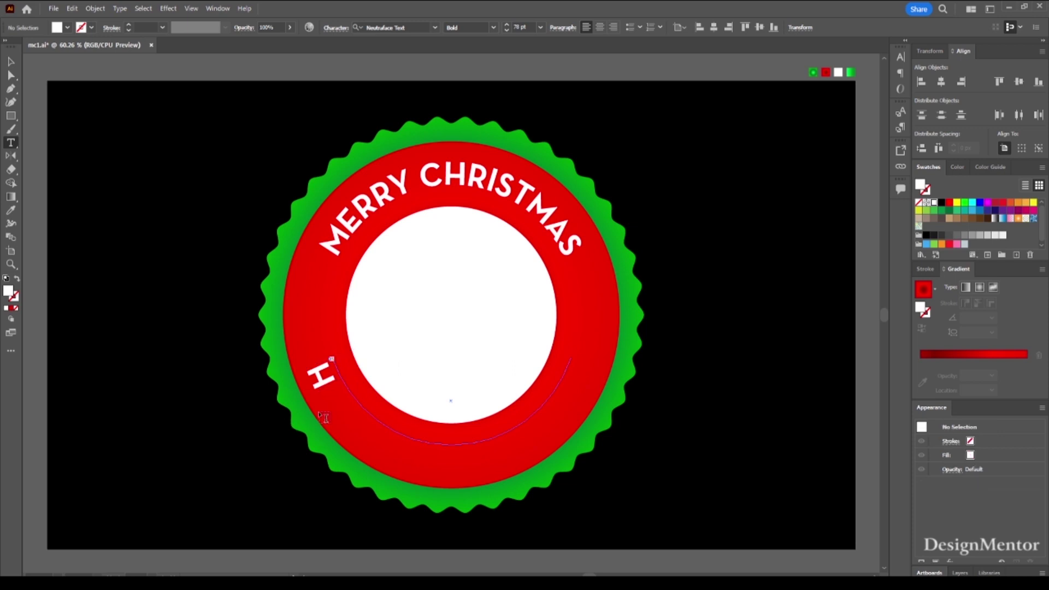
key("v")
left_click(348, 419)
Extend the lower path text and add a P so it reads 'HAP'
mouse_move(343, 388)
left_mouse_down()
mouse_move(378, 415)
mouse_move(332, 402)
left_mouse_up()
double_click(331, 401)
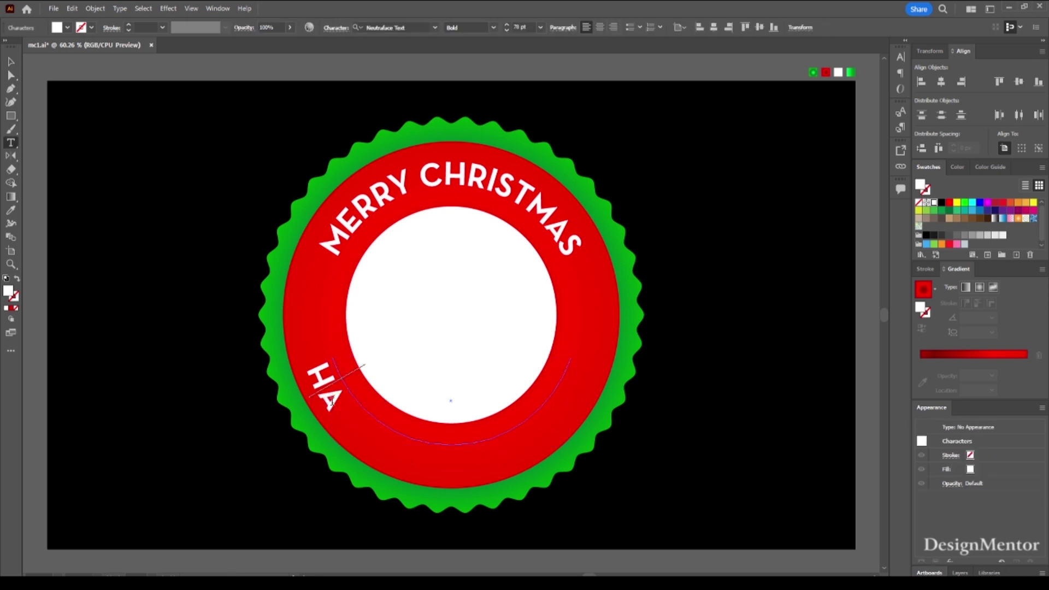
left_click(332, 401)
type("P")
left_click(10, 61)
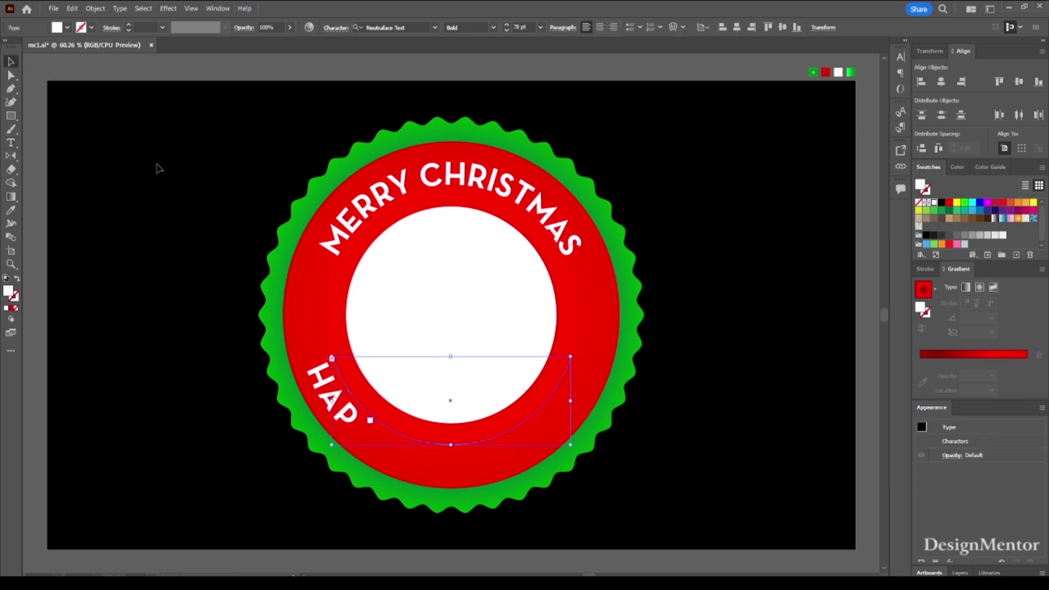
left_click(323, 399)
left_click(165, 279)
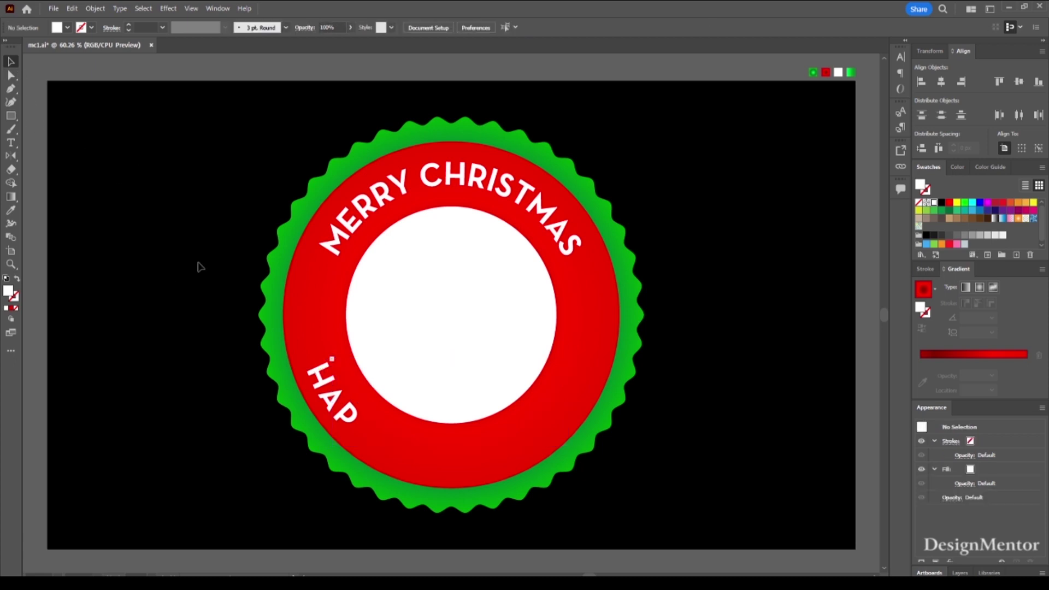
Lengthen the text path around the ring and type 'NEW YEAR' after 'HAPPY'
left_click(320, 383)
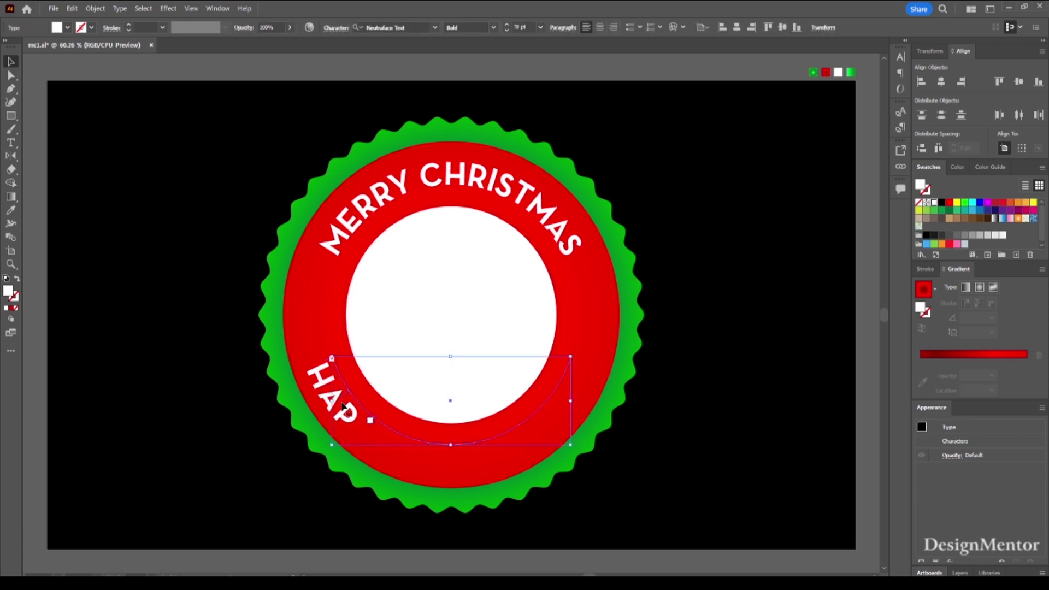
left_click_drag(377, 420, 555, 400)
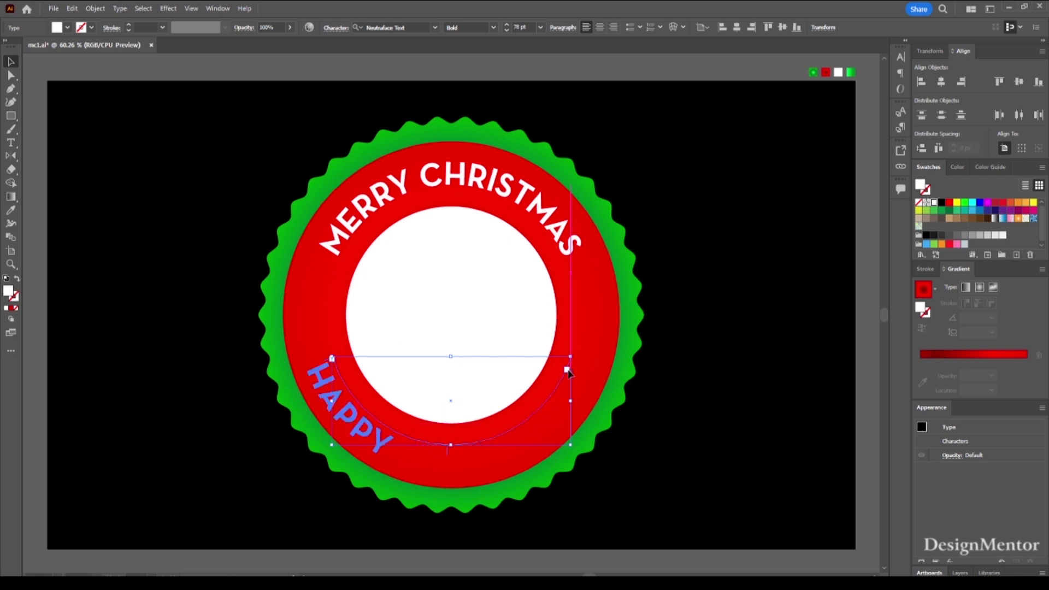
left_click_drag(555, 401, 567, 369)
double_click(382, 446)
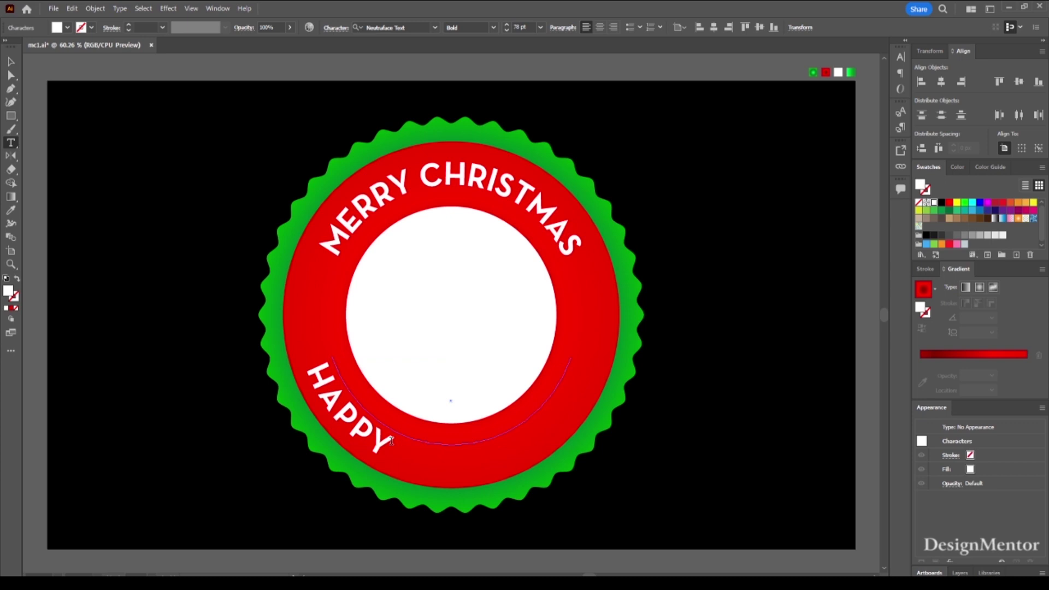
type(" N")
type("EW YEAR")
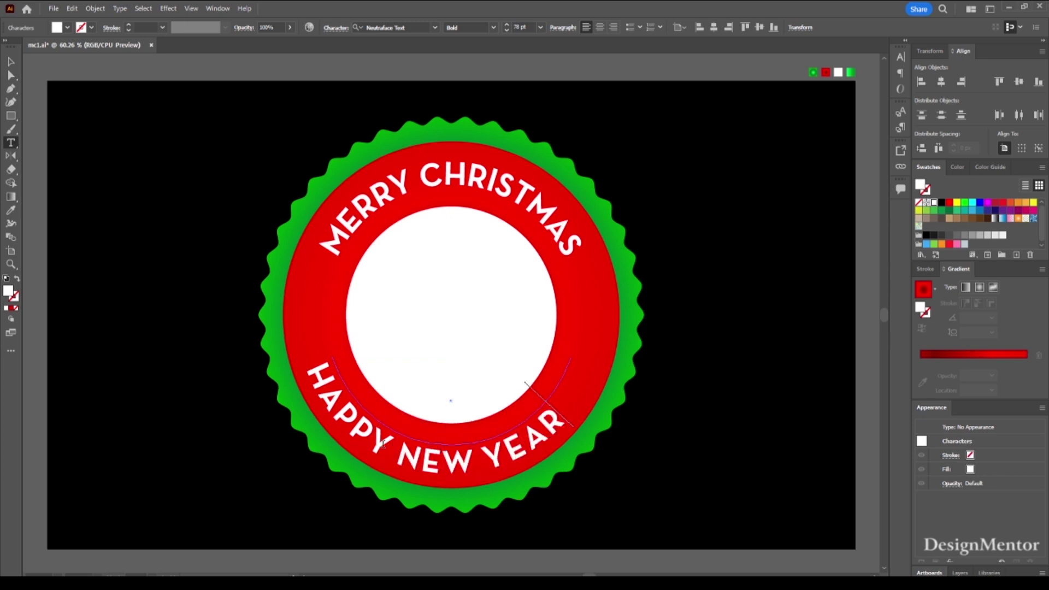
left_click(10, 61)
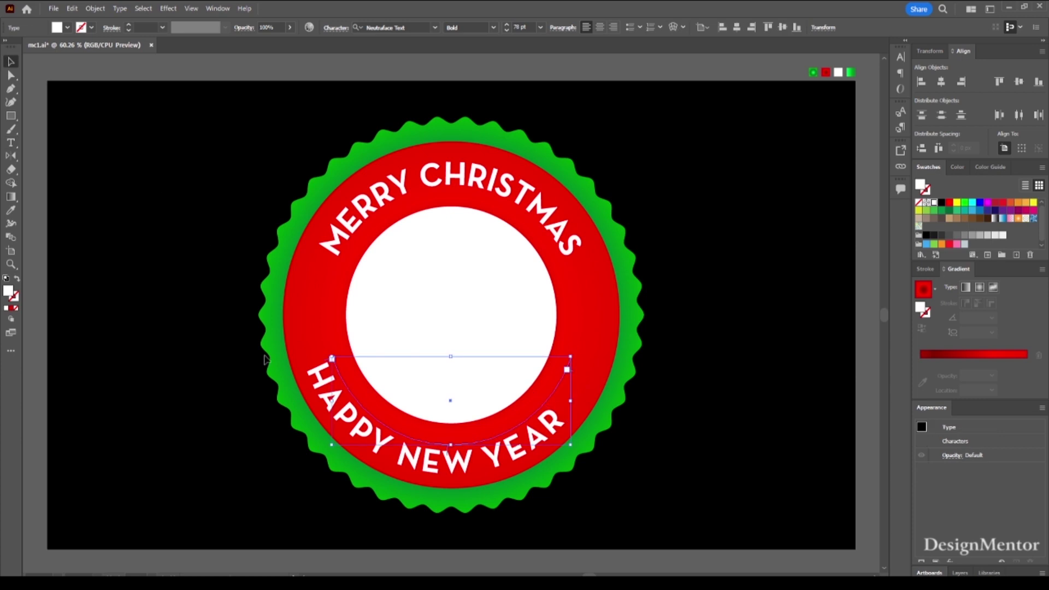
Centre 'HAPPY NEW YEAR' along the bottom arc and deselect it
double_click(323, 374)
left_click_drag(361, 376, 363, 377)
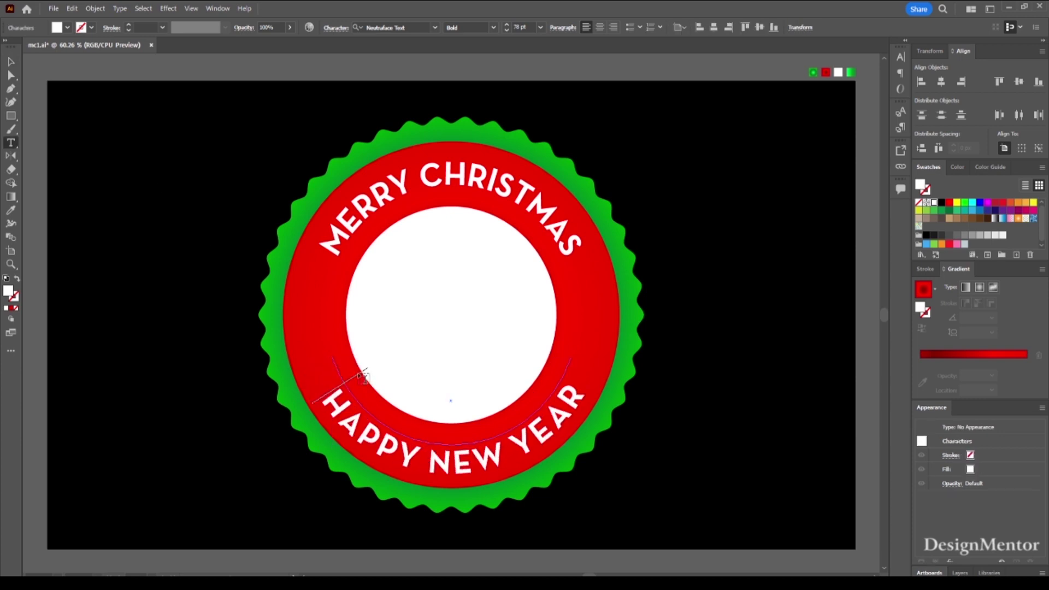
left_click(11, 61)
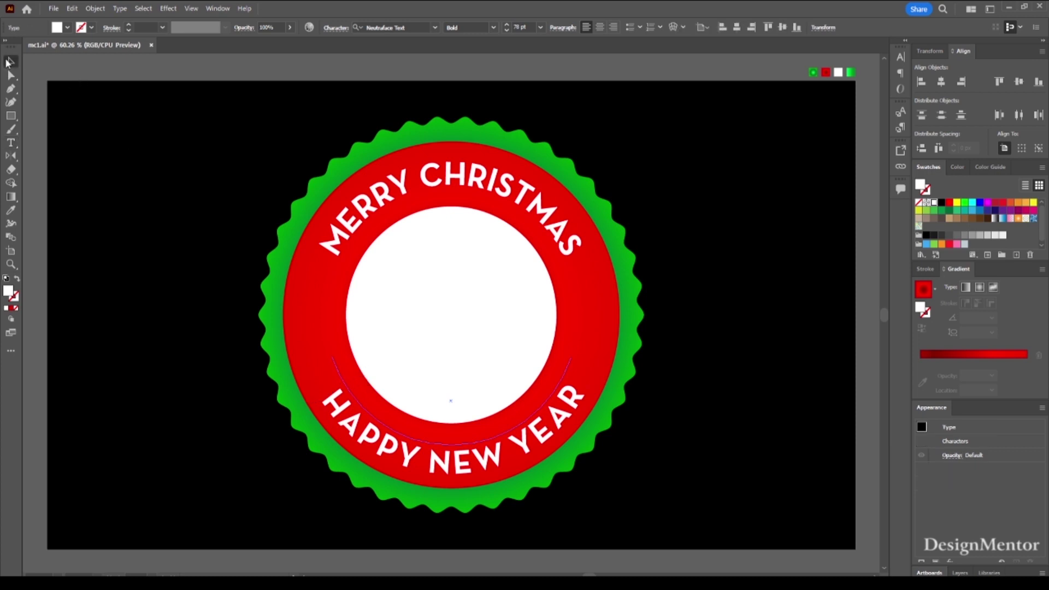
left_click(82, 136)
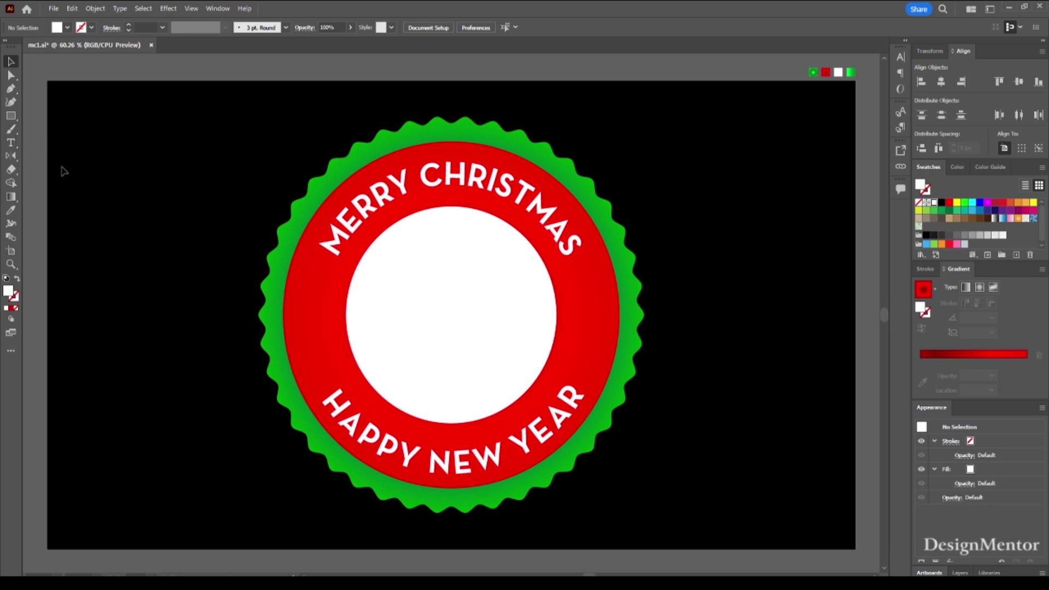
Create a 500 pt 'q' tree glyph in the KG Christmas Trees font
key("t")
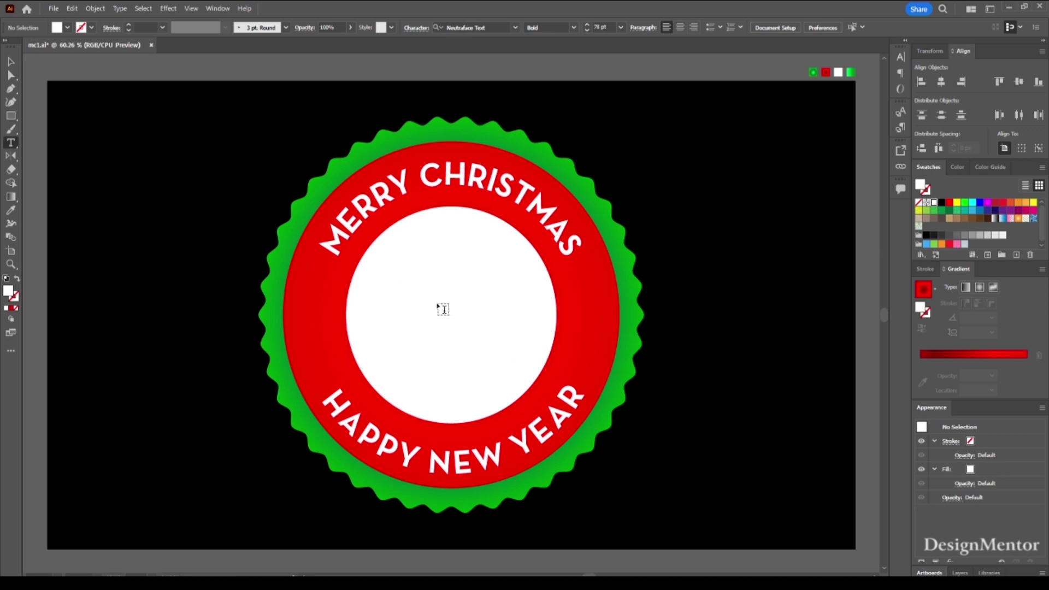
left_click(439, 306)
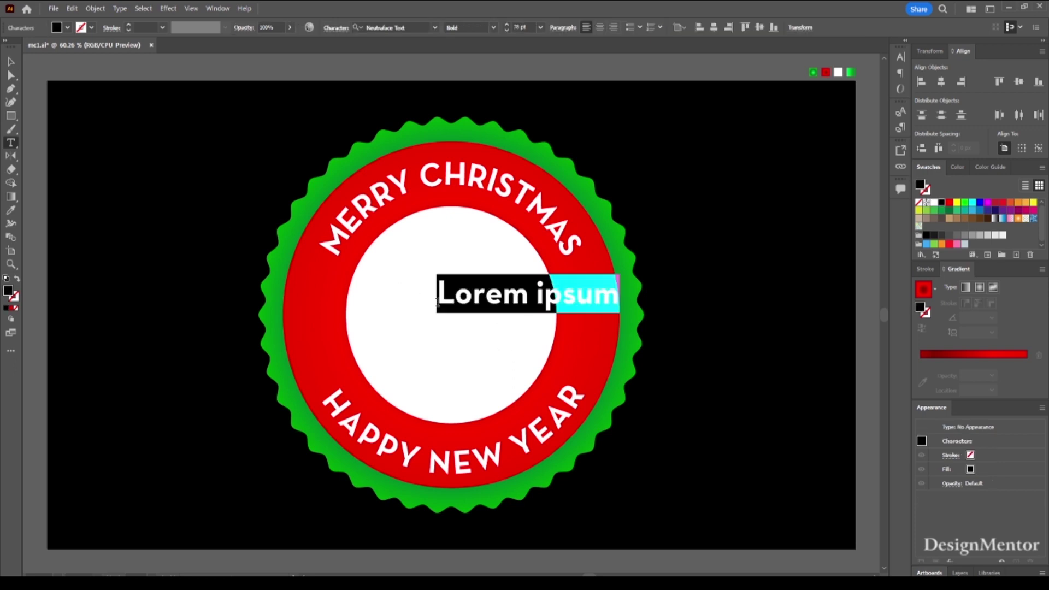
type("q")
key("shift+Left")
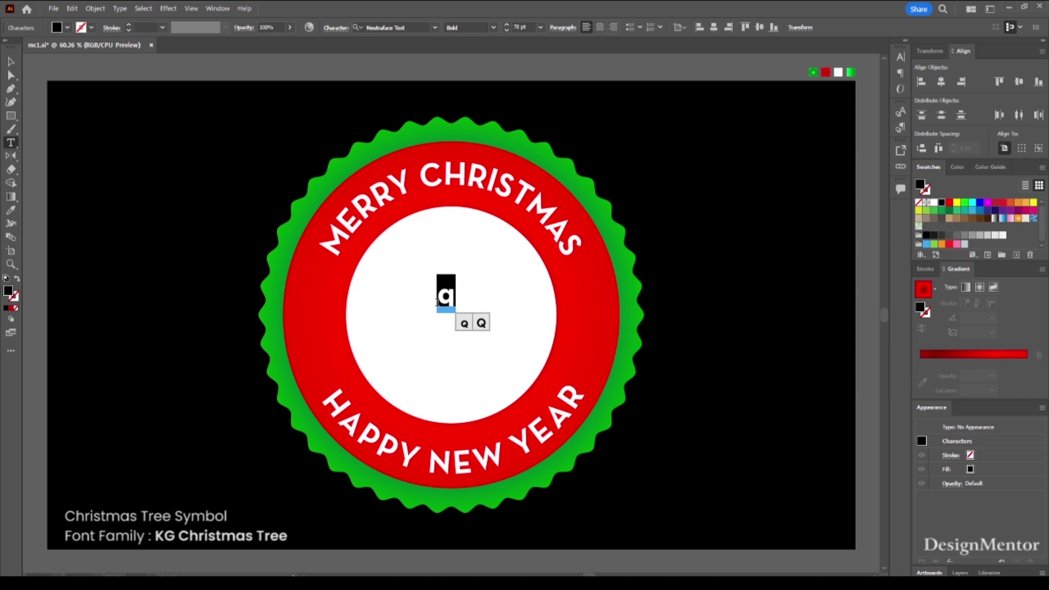
left_click(415, 26)
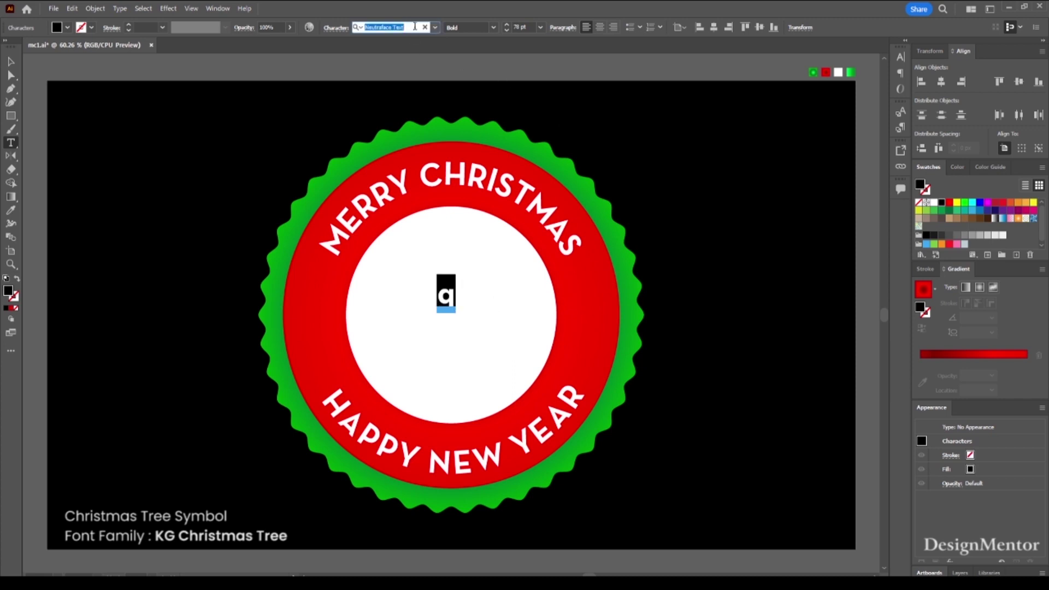
type("KG")
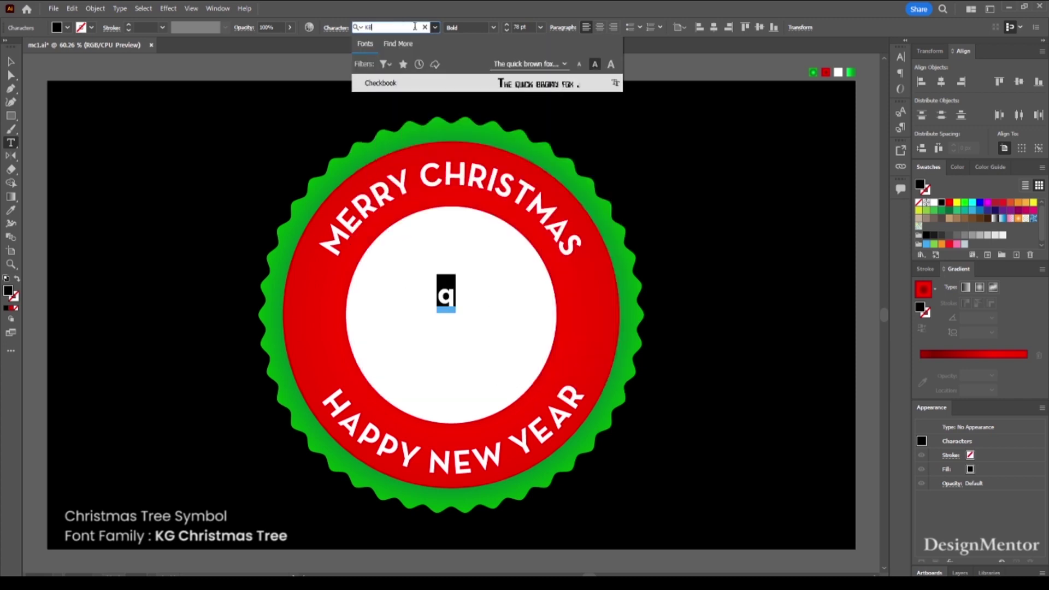
type("G")
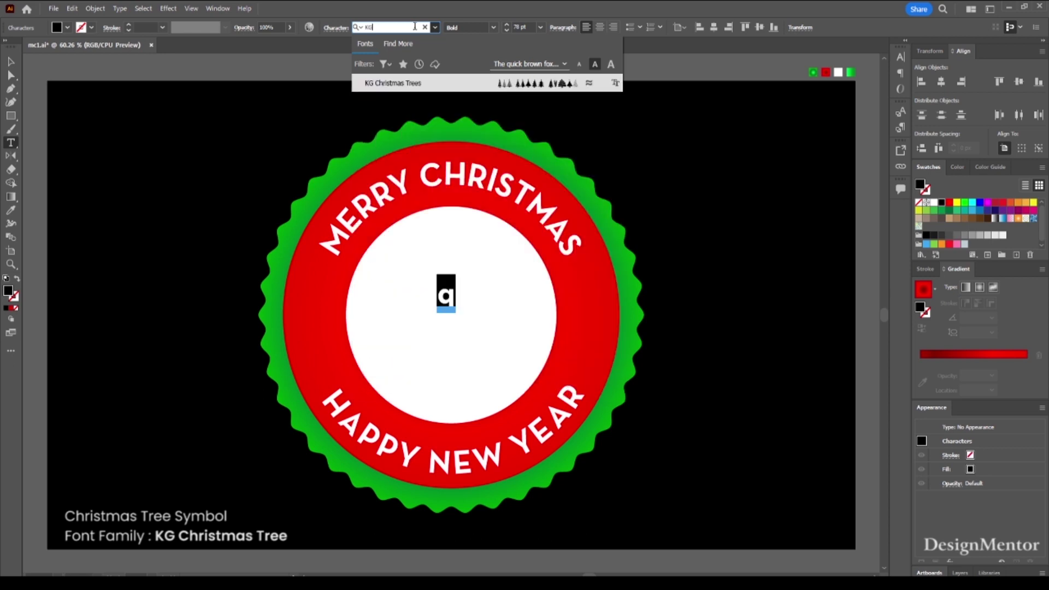
left_click(367, 82)
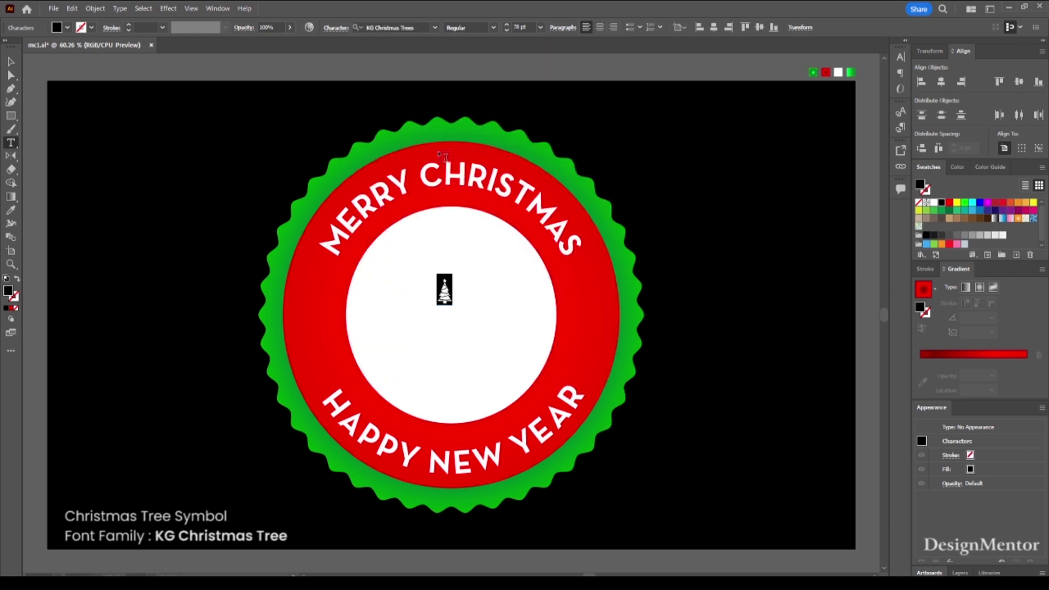
left_click(11, 61)
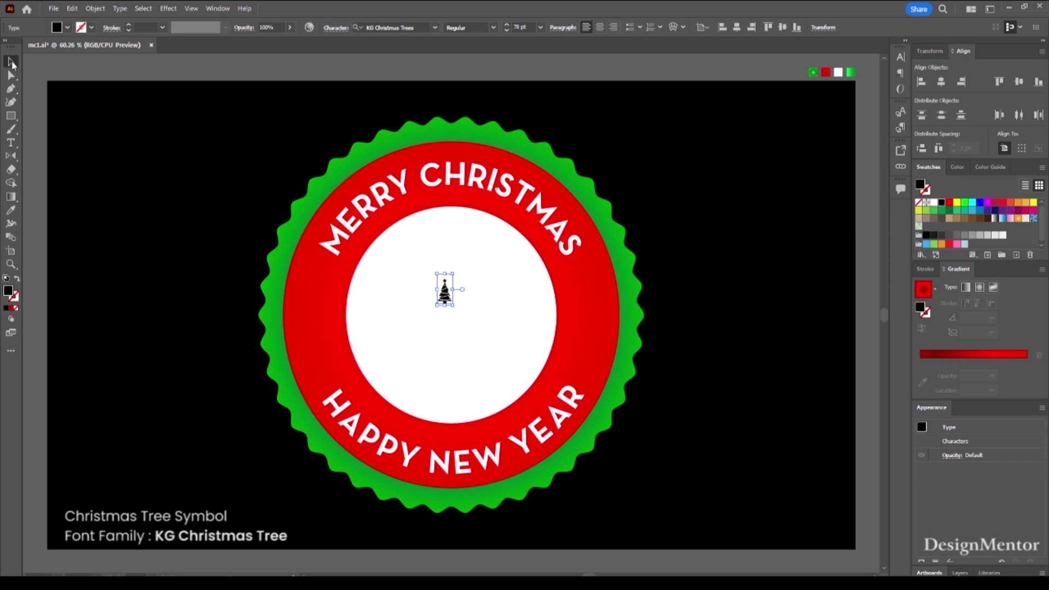
left_click(524, 27)
type("500")
key("Return")
Convert the tree to outlines and centre it horizontally and vertically on the artboard
left_click(80, 69)
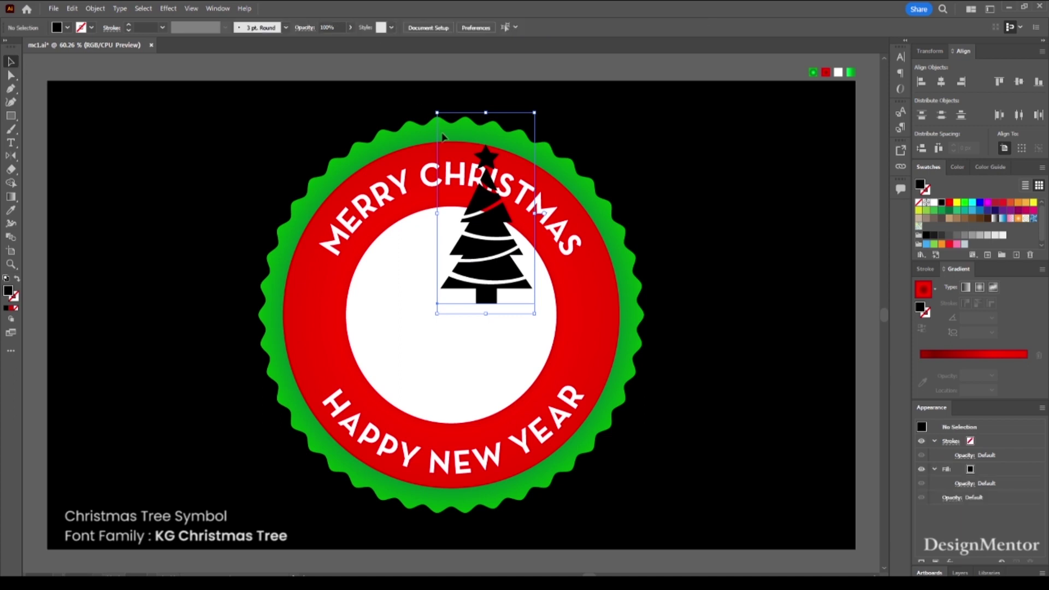
left_click(499, 268)
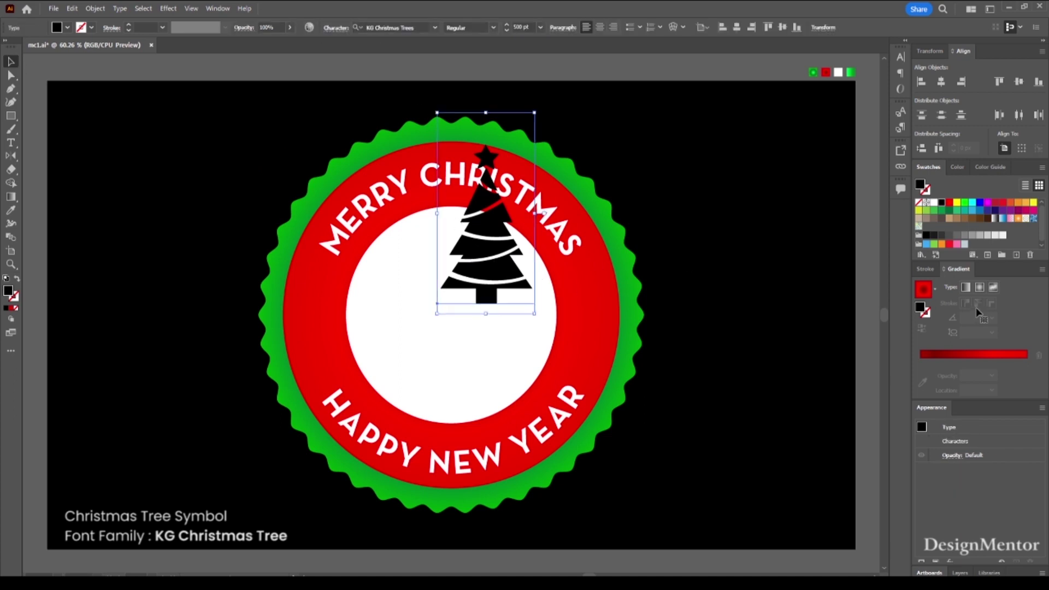
left_click(943, 83)
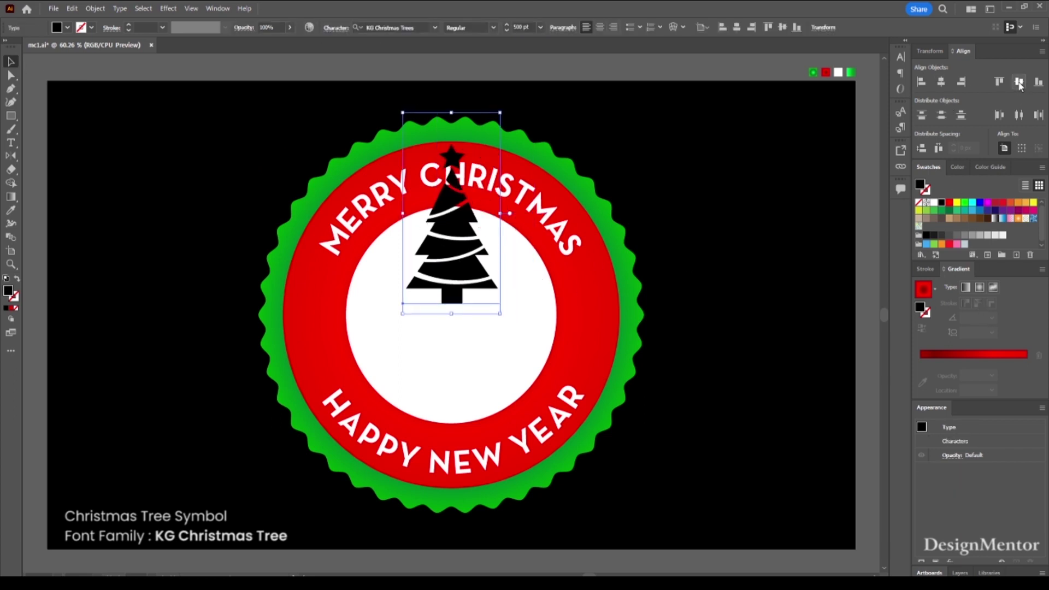
left_click(1020, 84)
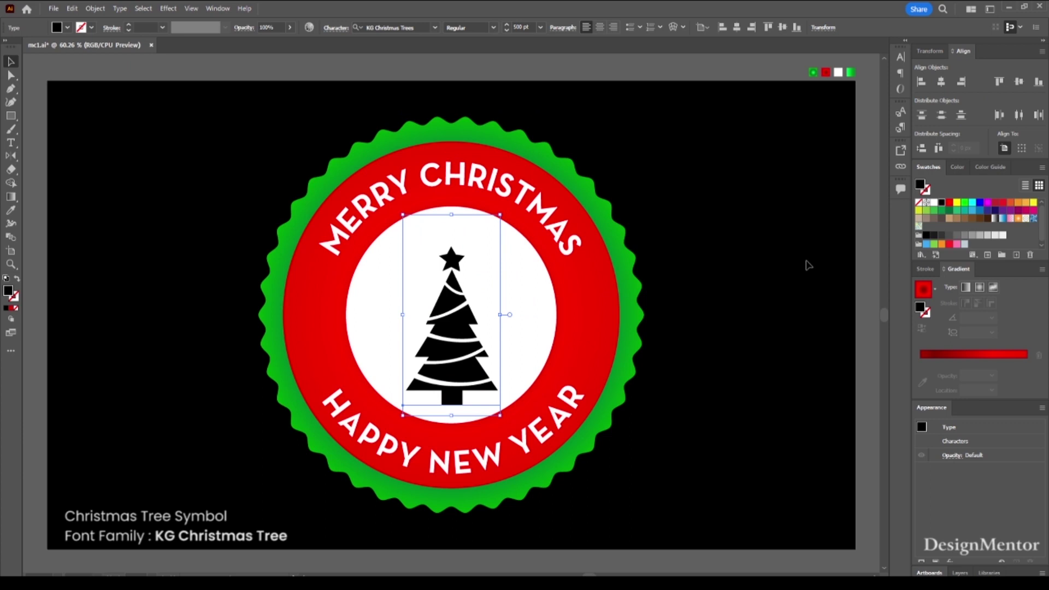
right_click(463, 322)
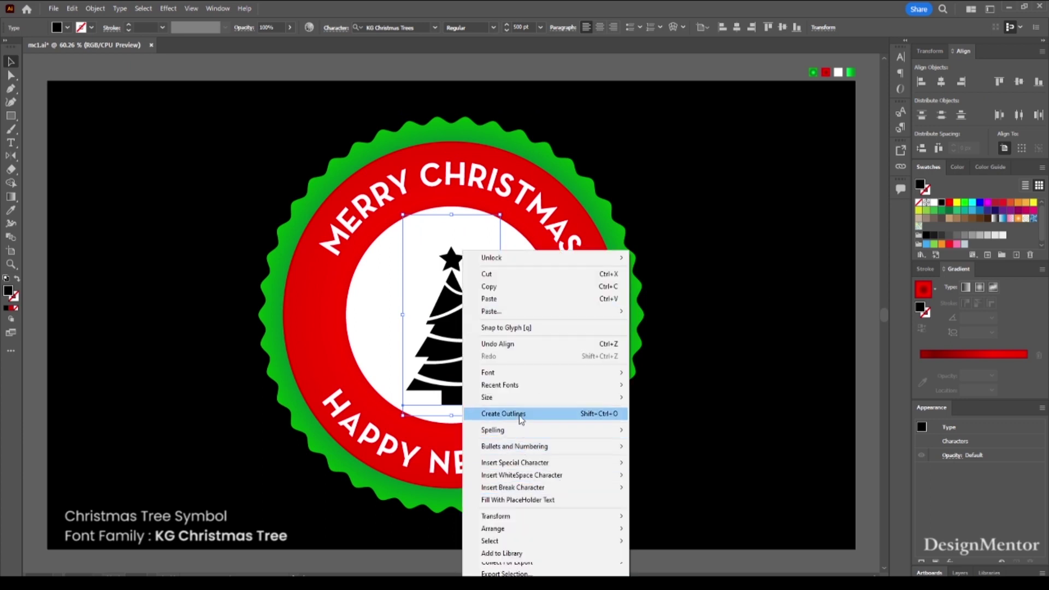
left_click(522, 414)
left_click(941, 82)
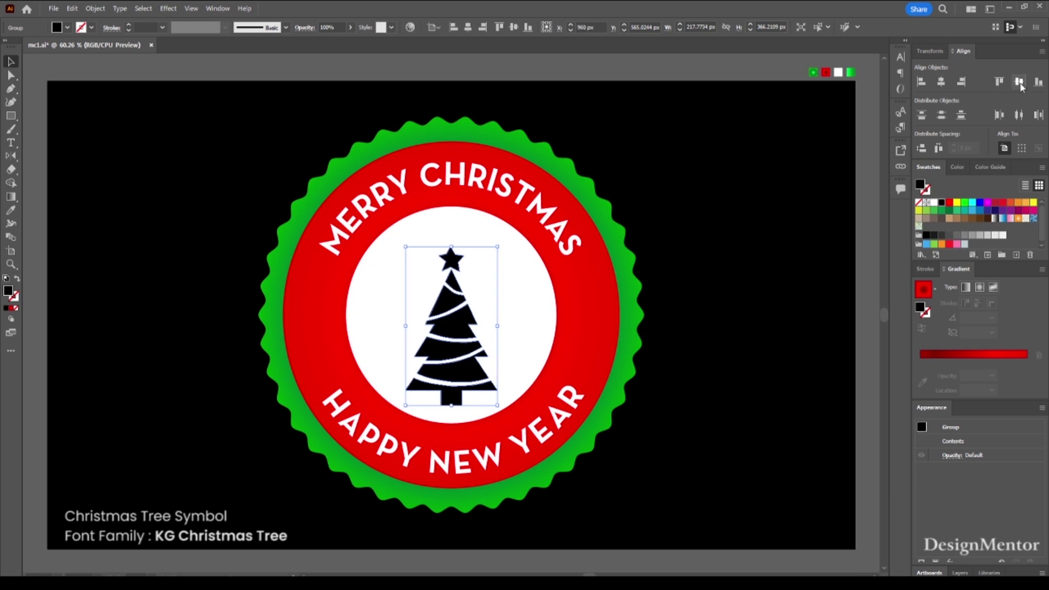
left_click(1019, 82)
Eyedrop the green gradient swatch onto the tree, then deselect it
key("i")
left_click(850, 73)
key("v")
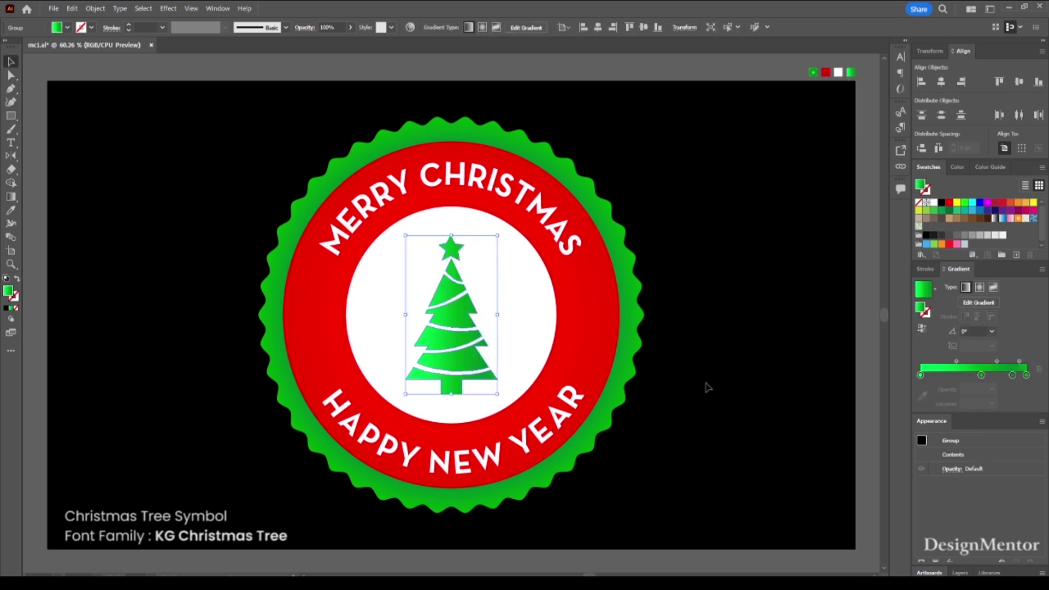
left_click(709, 387)
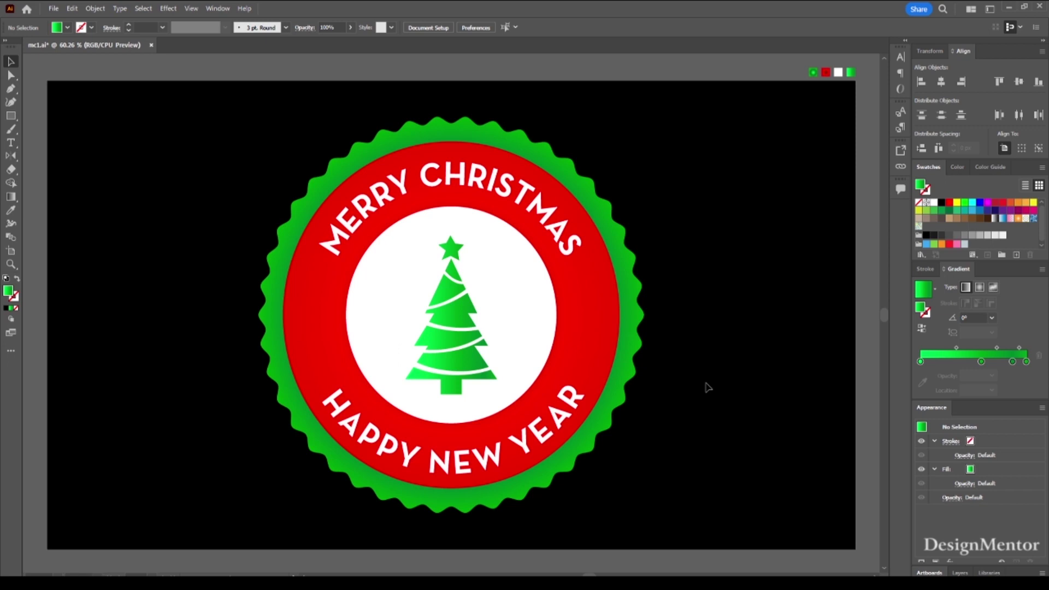
Set the Type tool to MarshMallow World at 60 pt
left_click(10, 143)
left_click(497, 29)
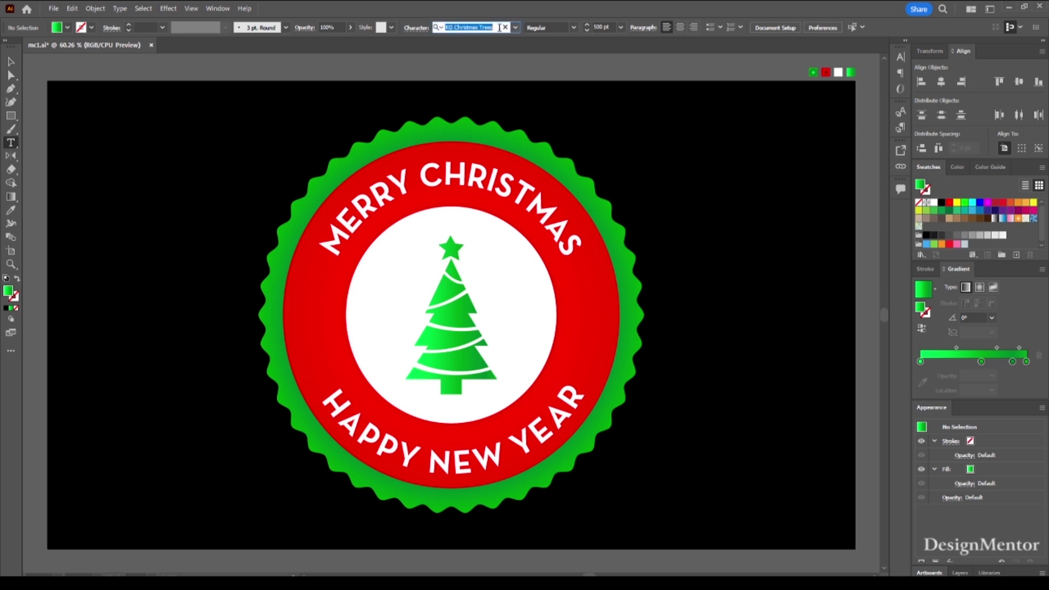
type("marsh")
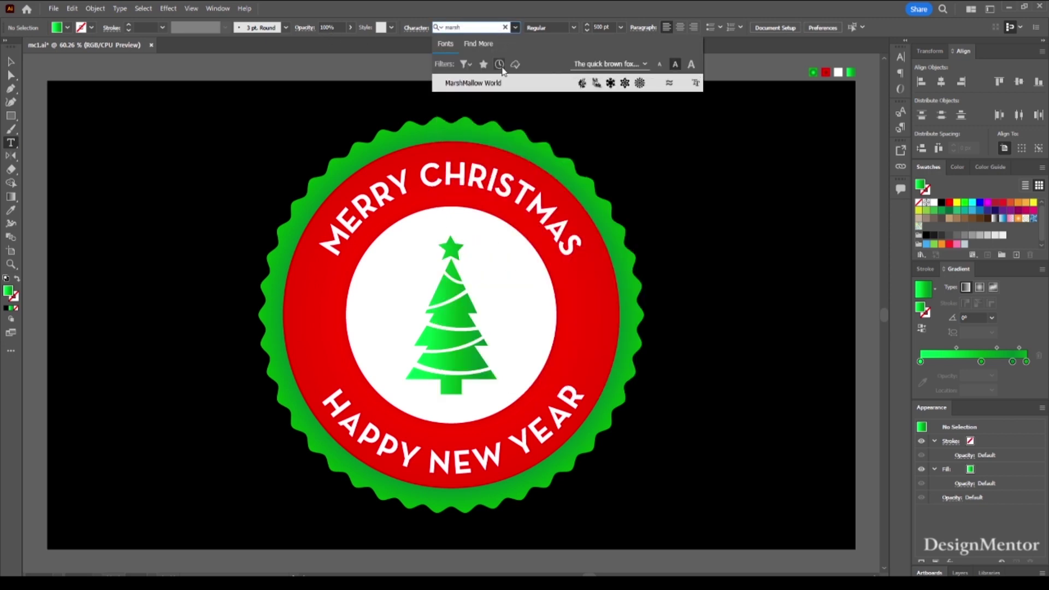
left_click(480, 83)
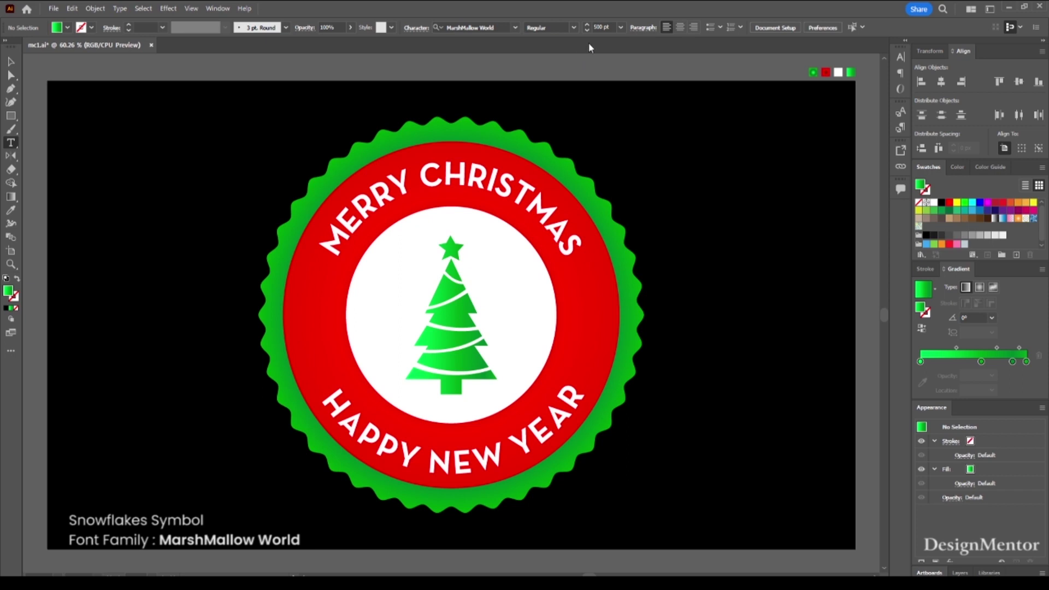
left_click(612, 28)
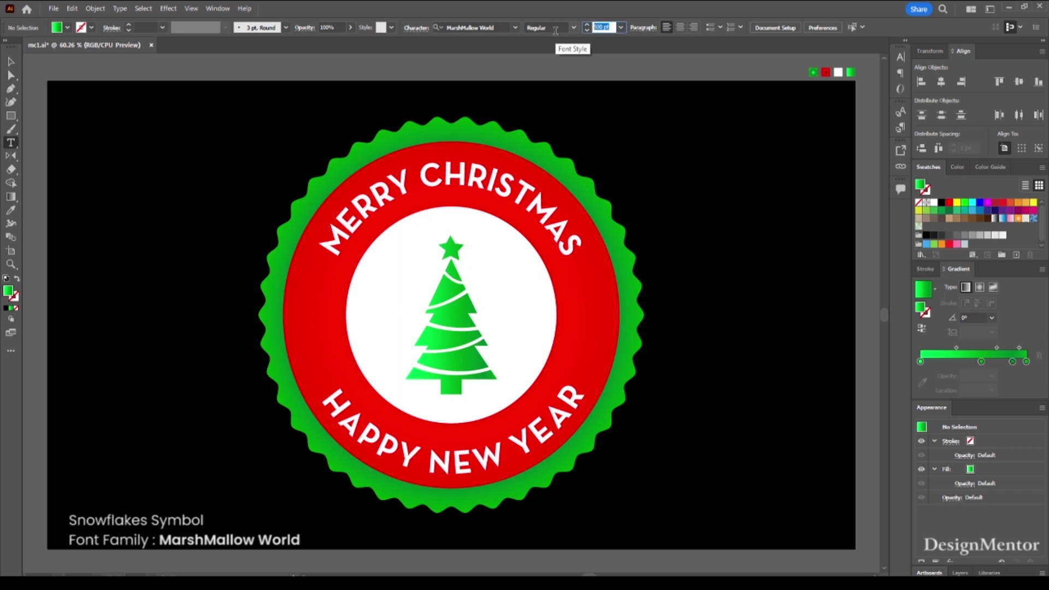
type("60")
key("Return")
Place text on the ring's left and keep only the snowflake glyph
left_click(313, 322)
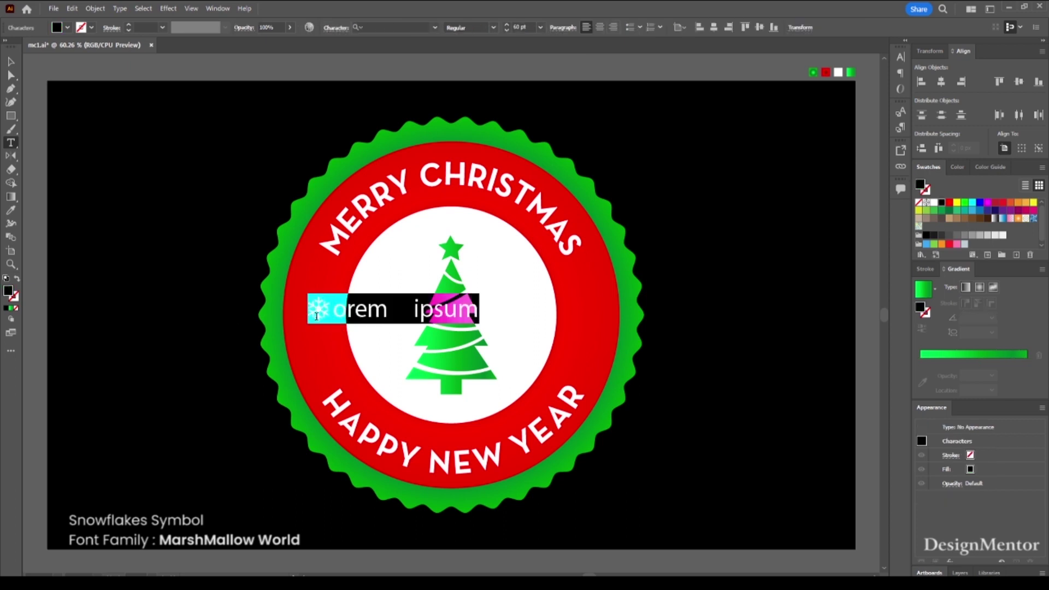
key("Left")
key("Right")
key("shift+End")
key("Delete")
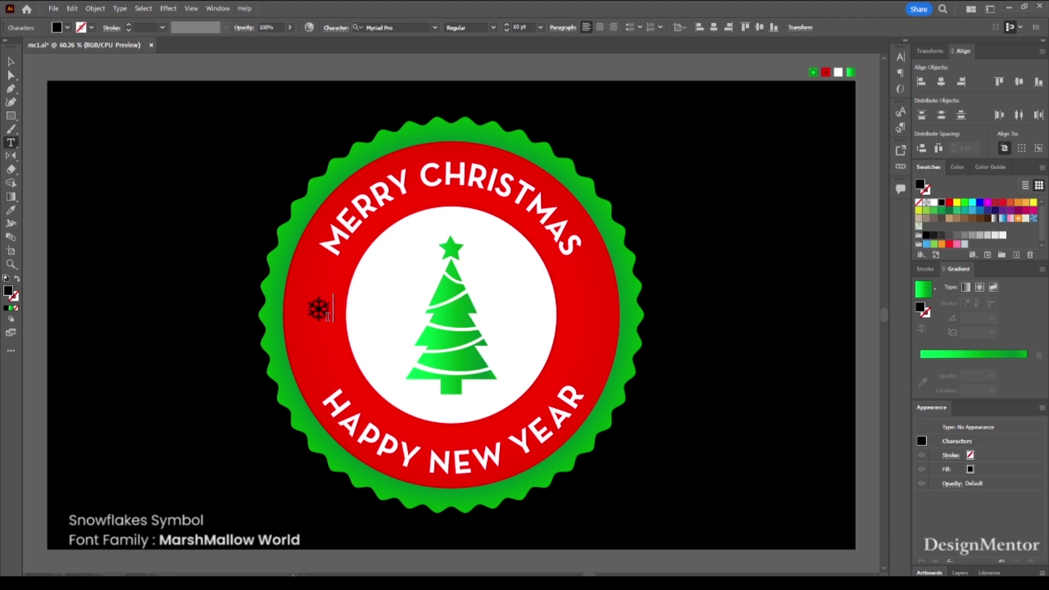
key("shift+Left")
Fill the snowflake white and deselect everything
left_click(68, 27)
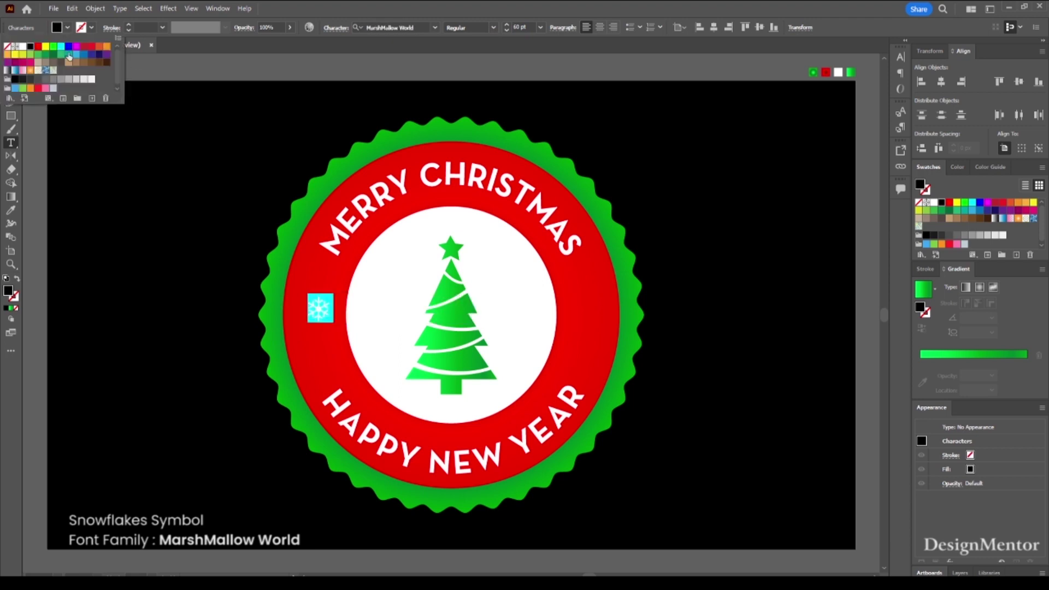
left_click(84, 80)
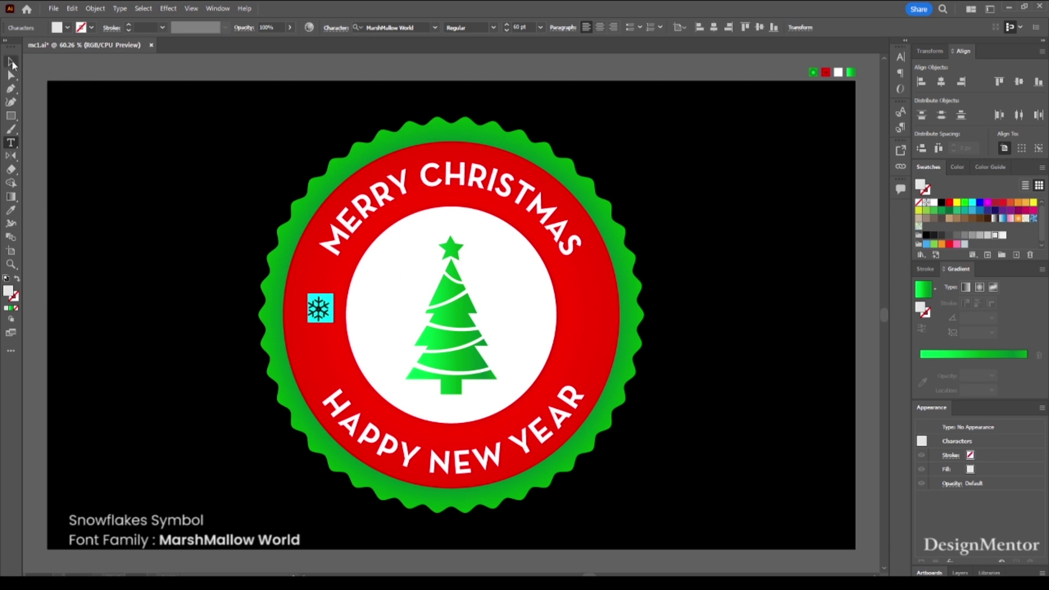
left_click(12, 63)
left_click(214, 259)
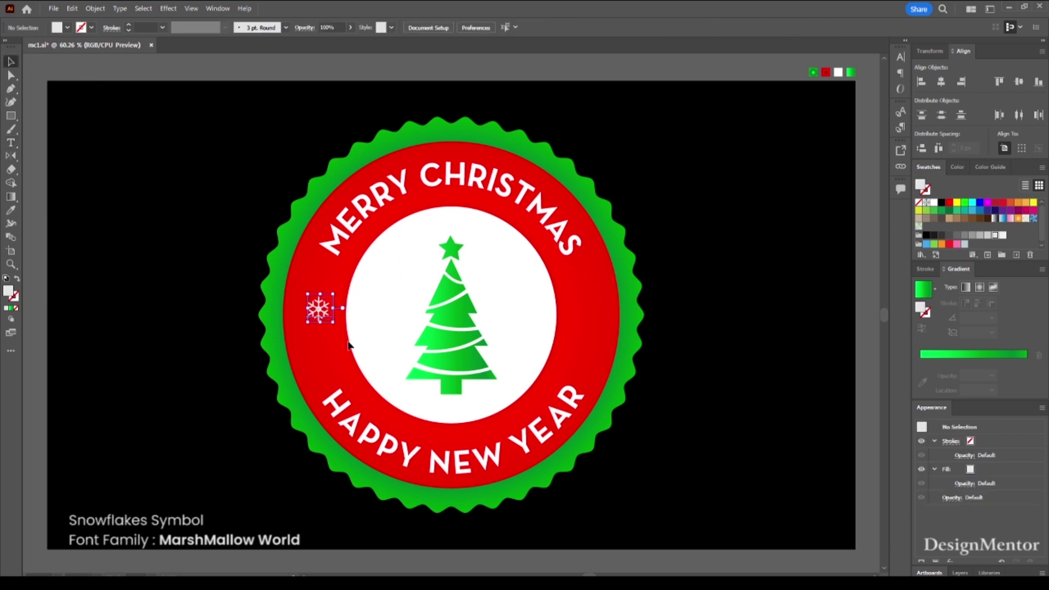
Centre the snowflake on the badge, then nudge it left onto the red ring
left_click(318, 309)
left_click(941, 82)
left_click(1019, 82)
key("shift+Left")
key("shift+Left")
key("shift+Left")
key("shift+Left")
key("shift+Left")
key("shift+Left")
key("shift+Left")
key("shift+Left")
key("shift+Left")
key("shift+Left")
key("shift+Left")
key("shift+Left")
key("shift+Left")
key("shift+Left")
key("shift+Left")
key("shift+Left")
key("shift+Left")
key("shift+Left")
key("shift+Left")
key("shift+Left")
key("shift+Left")
key("shift+Left")
key("shift+Right")
key("shift+Right")
key("shift+Left")
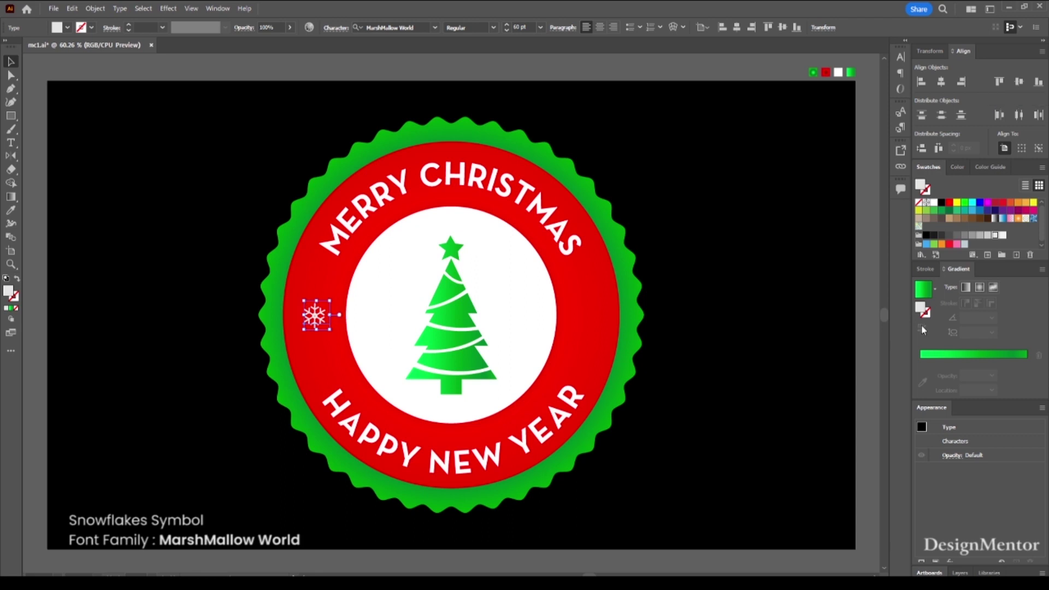
left_click(350, 336)
left_click(314, 316)
left_click(412, 321)
Duplicate the snowflake above the middle one and resize the copy to 40 pt
key("ctrl+f")
key("shift+Up")
key("shift+Up")
key("shift+Up")
key("shift+Up")
key("shift+Up")
key("shift+Up")
key("shift+Up")
key("shift+Up")
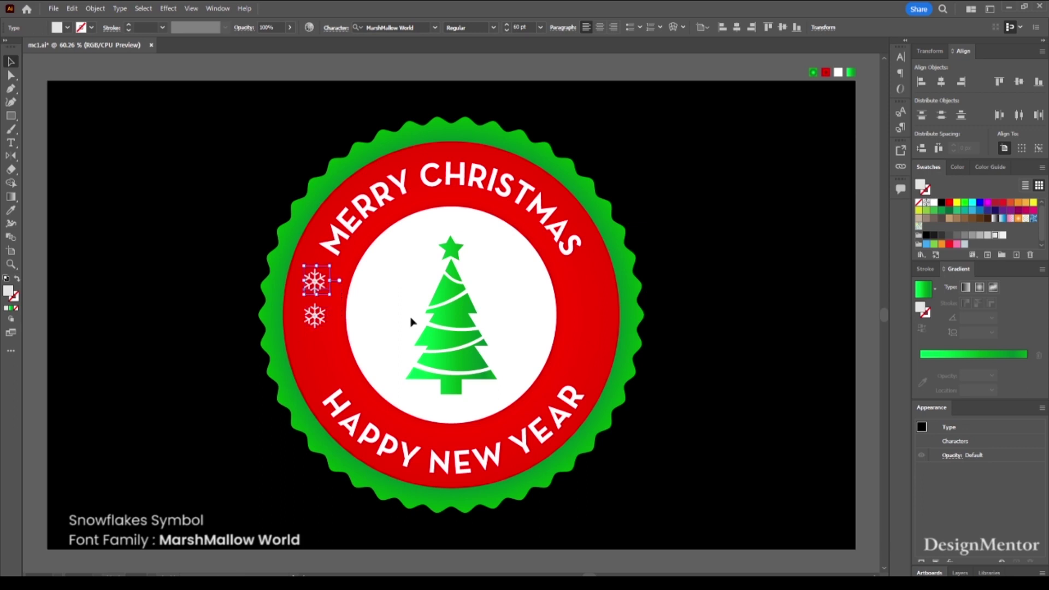
key("shift+Right")
left_click(522, 28)
type("30")
key("Return")
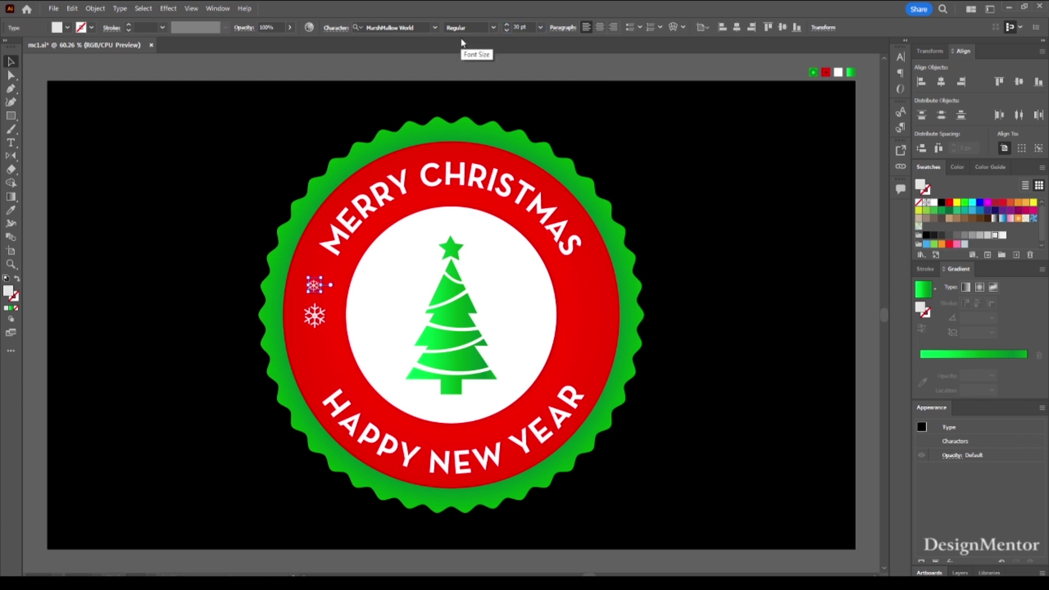
left_click(522, 27)
type("40")
key("Return")
left_click(754, 352)
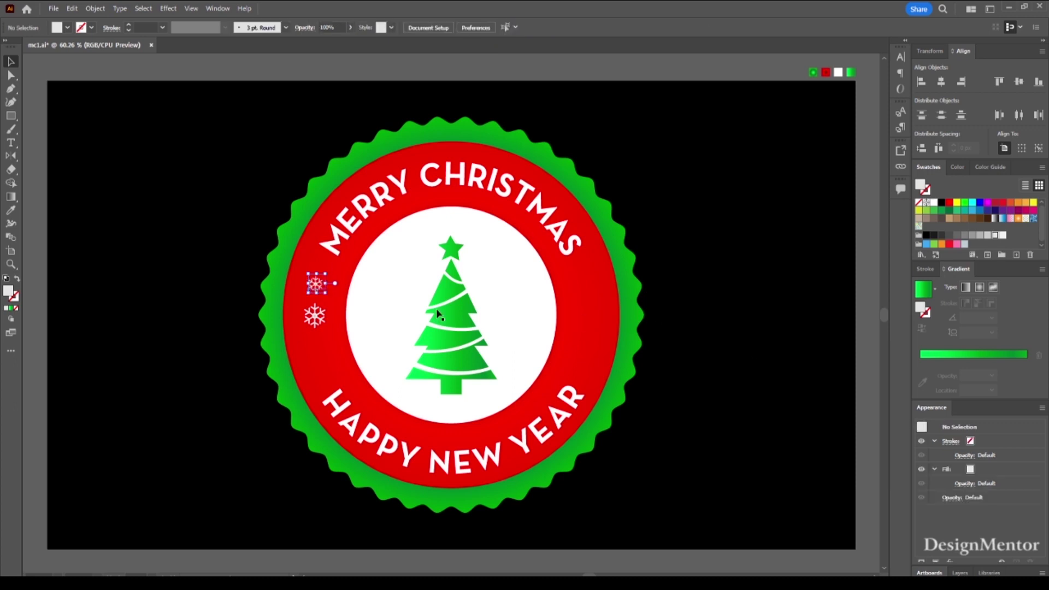
Copy the upper snowflake and place the duplicate below the middle snowflake
left_click(316, 284)
key("ctrl+c")
key("ctrl+f")
key("shift+Down")
key("shift+Down")
key("shift+Down")
key("shift+Down")
key("shift+Down")
key("shift+Down")
key("shift+Down")
key("shift+Down")
key("shift+Down")
key("shift+Down")
key("shift+Down")
key("shift+Down")
key("shift+Down")
key("shift+Down")
key("shift+Down")
key("shift+Down")
key("shift+Down")
key("shift+Down")
key("shift+Right")
key("shift+Down")
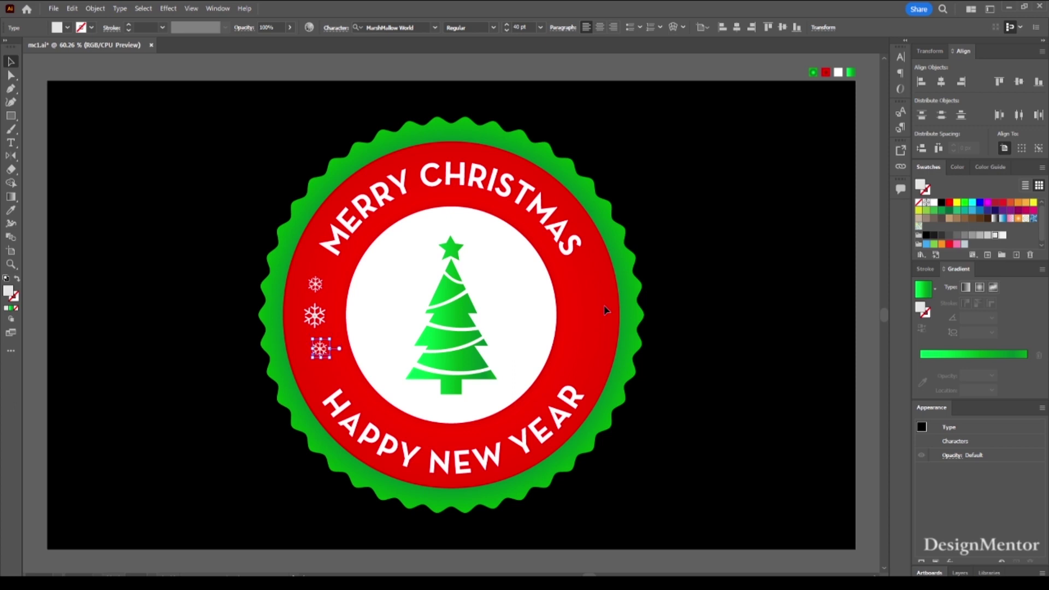
left_click(737, 413)
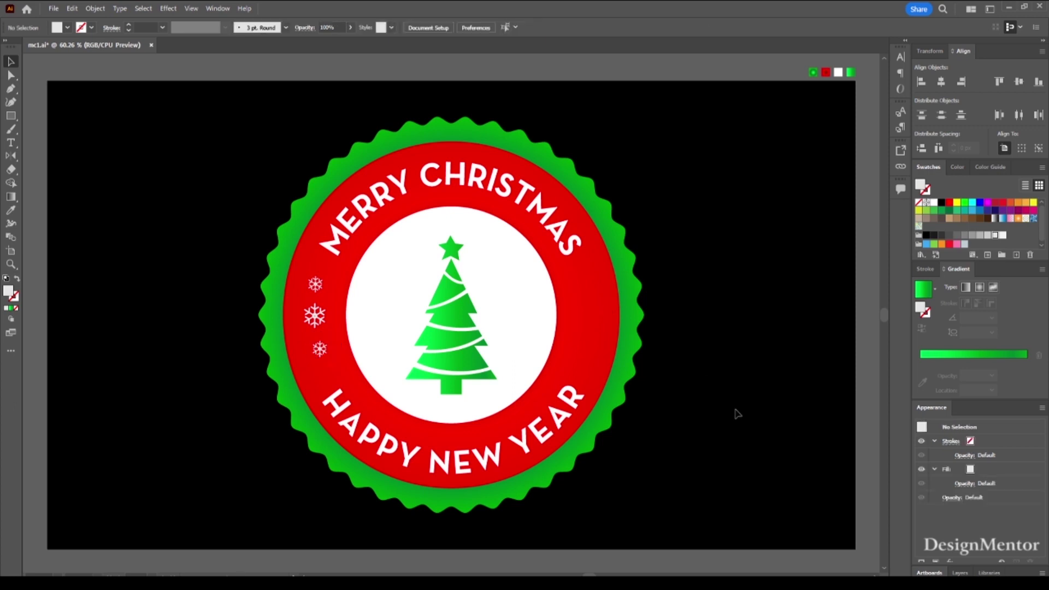
Fill the top and bottom snowflakes with the light grey swatch
left_click(319, 290)
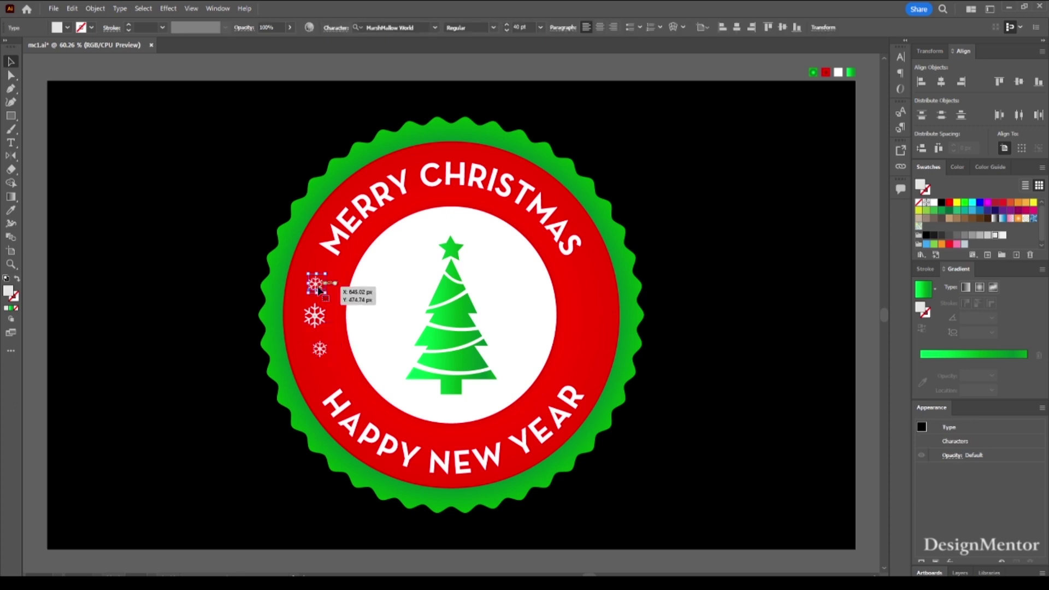
left_click(67, 28)
left_click(69, 79)
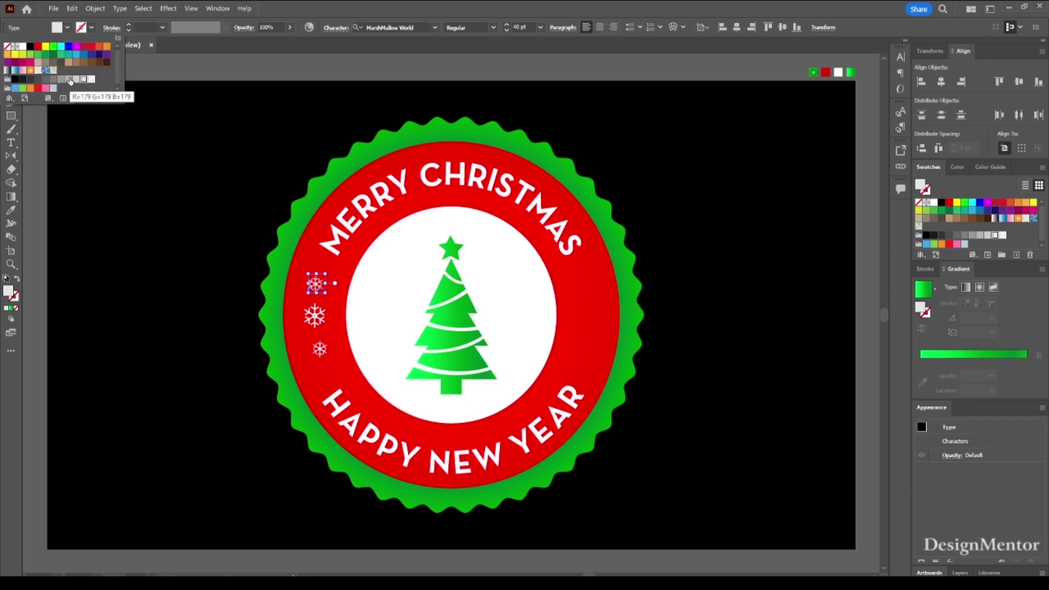
left_click(321, 350)
left_click(320, 350)
left_click(67, 28)
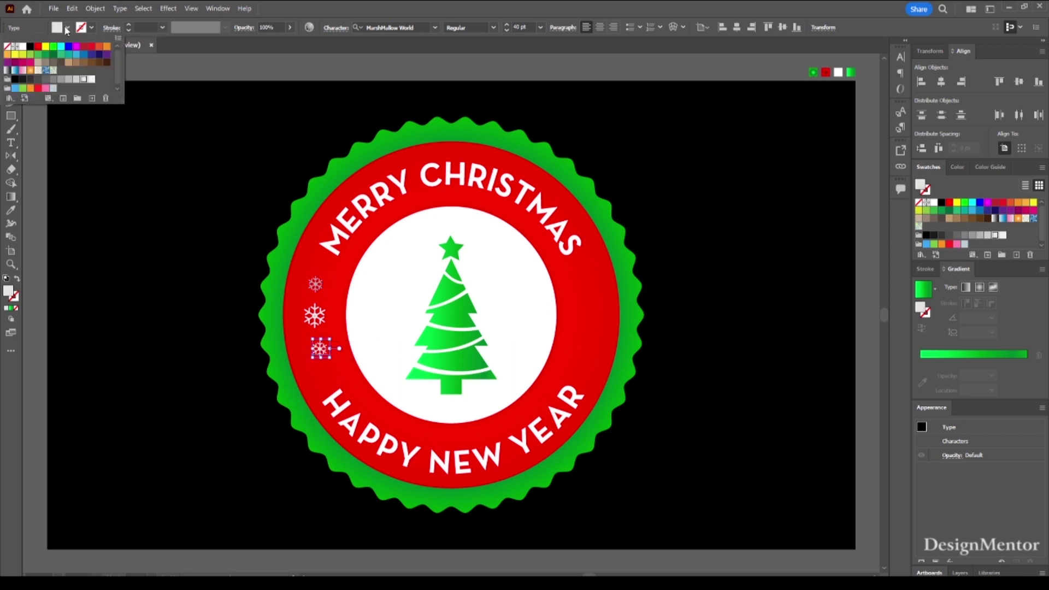
left_click(69, 81)
left_click(182, 262)
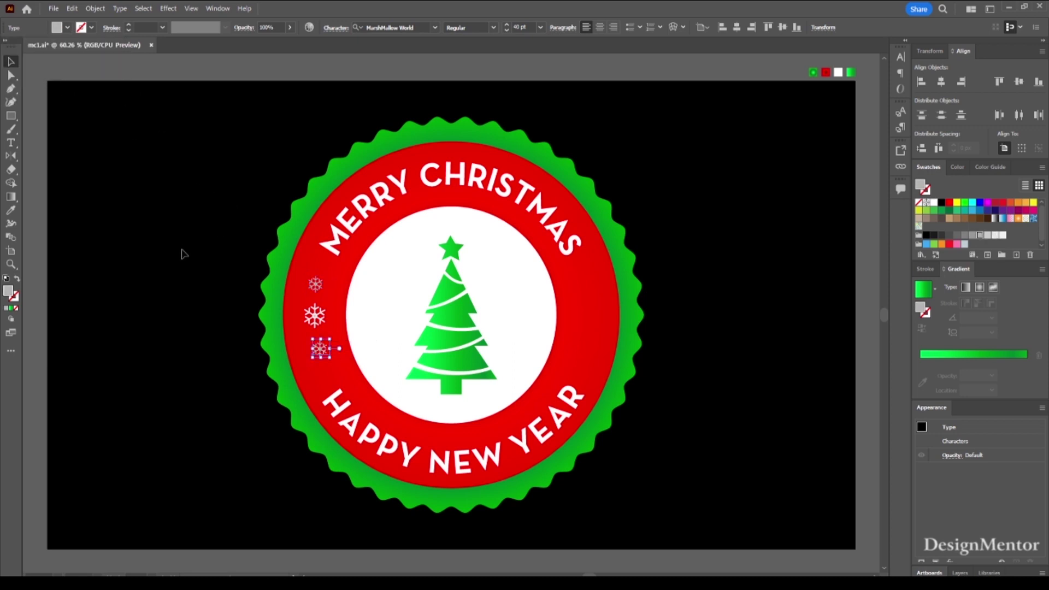
Select the middle, top and bottom snowflakes together
left_click(309, 317)
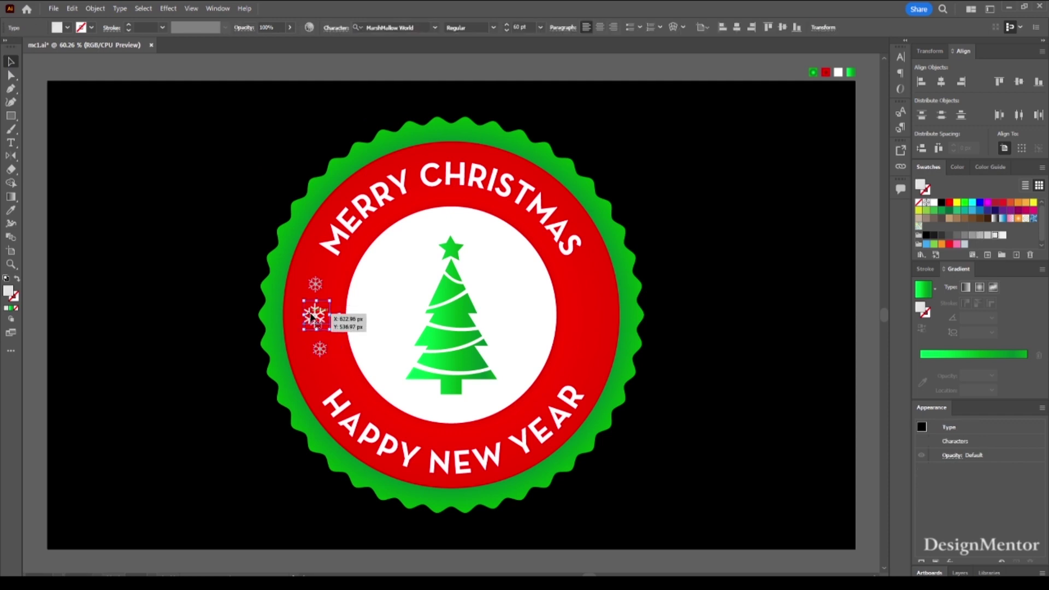
left_click(315, 287, "shift")
left_click(319, 348, "shift")
key("ctrl+shift+b")
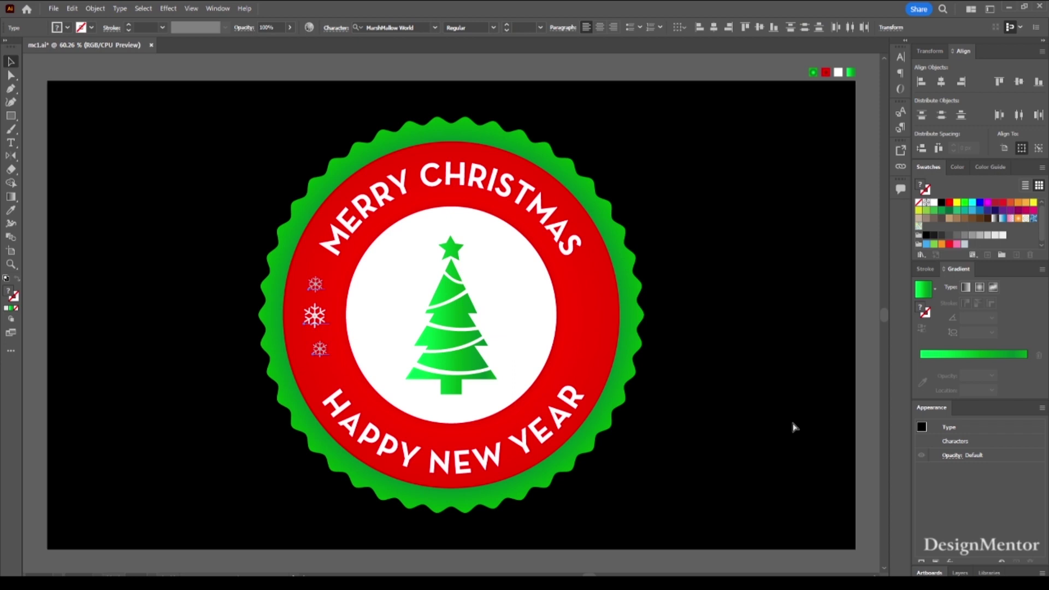
Group the three snowflakes and create a vertically reflected copy
key("ctrl+g")
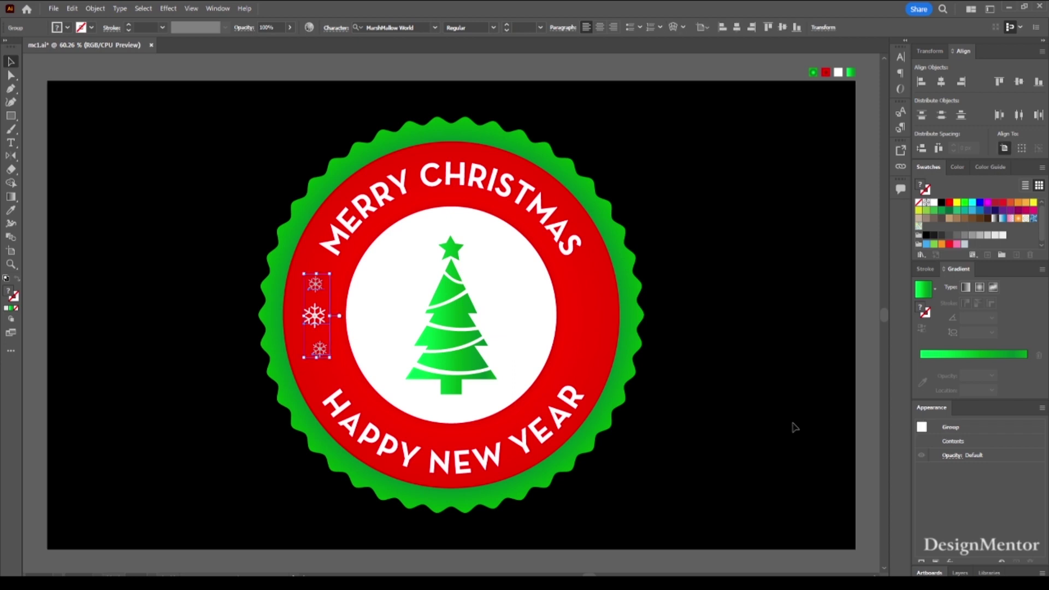
left_click(97, 8)
mouse_move(116, 21)
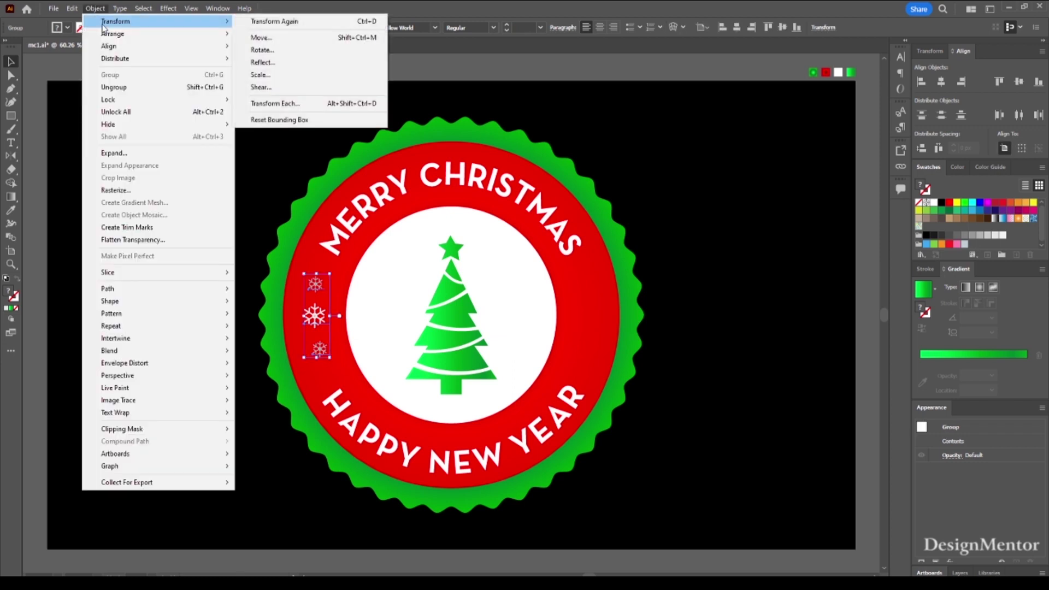
left_click(263, 63)
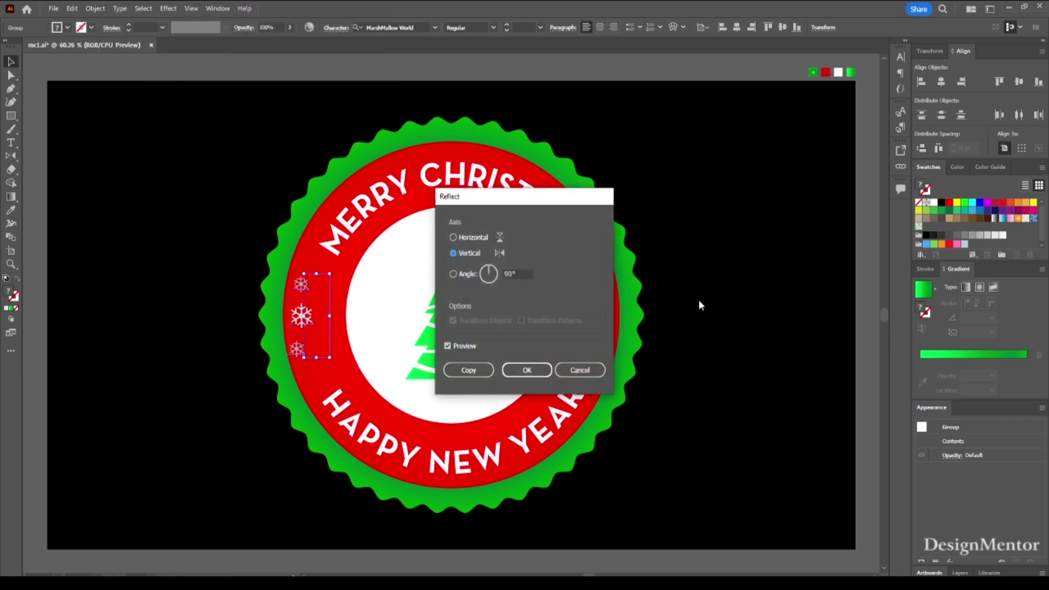
left_click(468, 371)
Nudge the mirrored group onto the ring's right side and fine-tune the left group
key("Right")
key("Right")
key("Right")
key("Right")
key("Right")
key("Right")
key("Right")
key("Right")
key("Right")
key("Right")
key("Right")
key("Right")
key("Right")
key("Right")
key("Right")
key("Right")
key("Right")
key("Right")
key("Right")
key("Right")
key("Right")
key("Right")
key("Right")
key("Right")
key("Right")
key("Right")
key("Right")
key("Right")
key("Right")
key("Right")
key("Right")
key("Right")
key("Right")
key("Right")
key("Right")
key("Right")
key("Right")
key("Right")
key("Right")
key("Right")
key("Right")
key("Right")
key("Right")
key("Right")
key("Right")
key("Right")
key("Right")
key("Right")
key("Right")
key("Right")
key("Right")
key("Right")
key("Right")
key("Right")
key("Right")
key("Right")
key("Right")
key("Right")
key("Left")
key("Left")
left_click(821, 442)
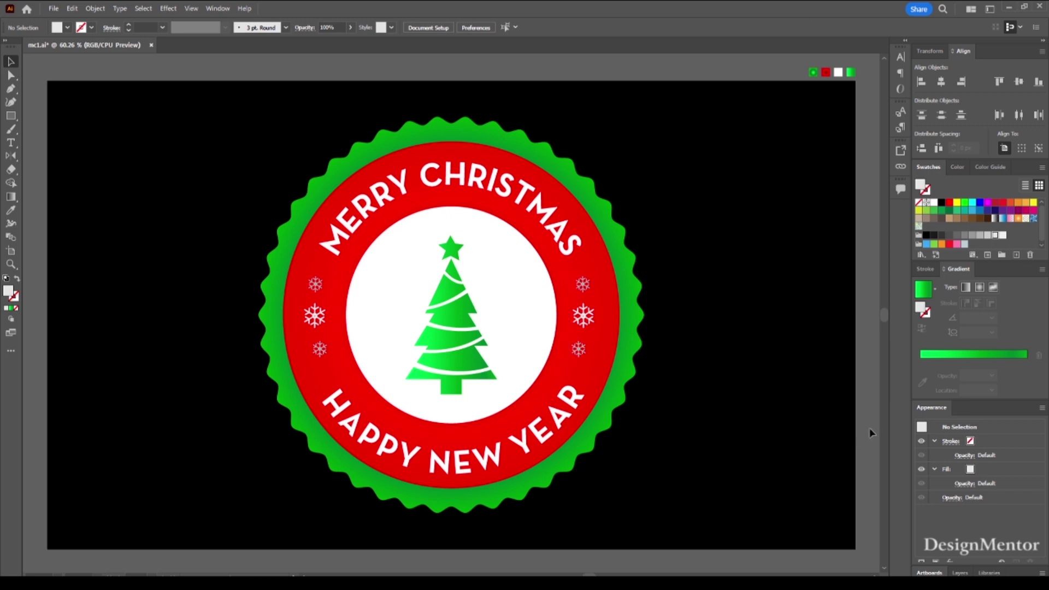
left_click(581, 323)
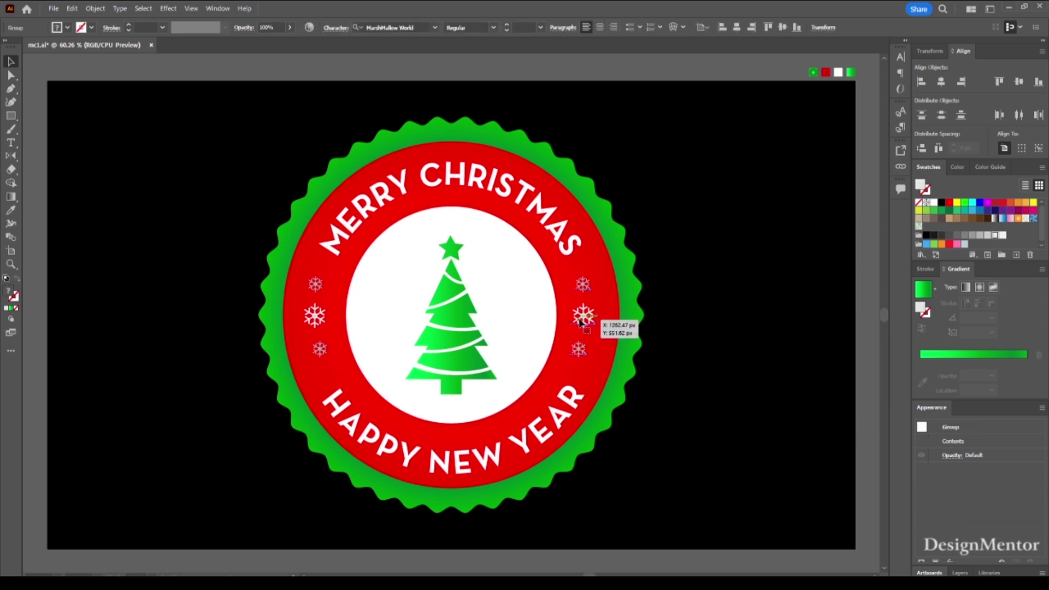
key("Right")
key("Right")
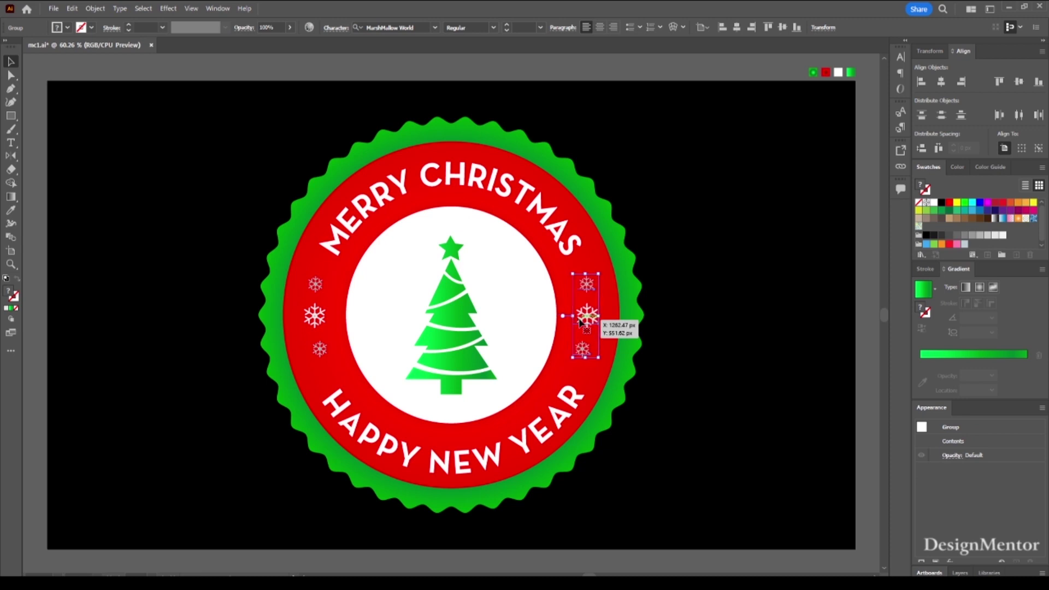
left_click(864, 377)
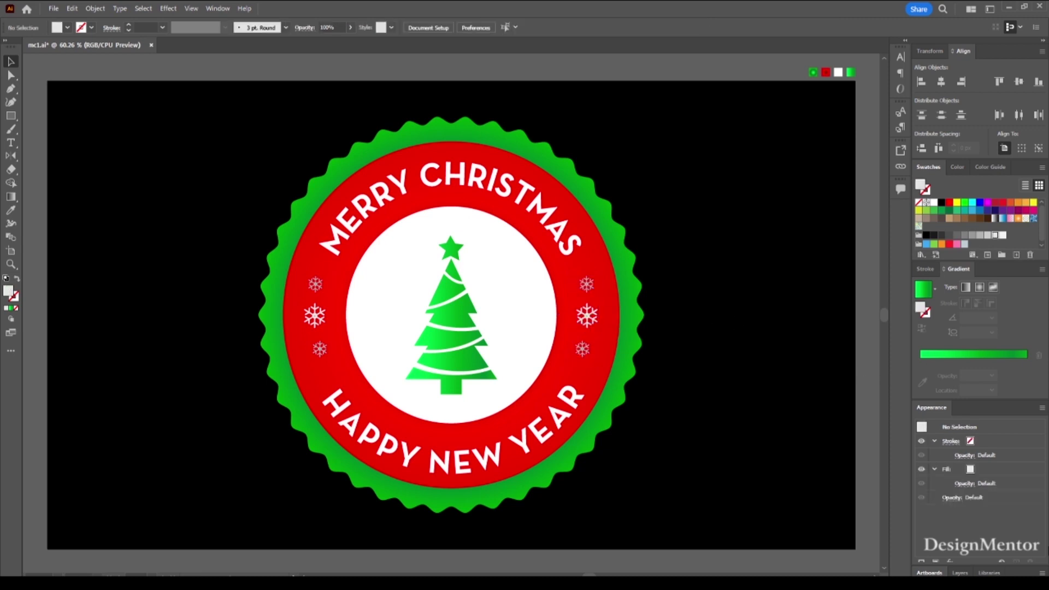